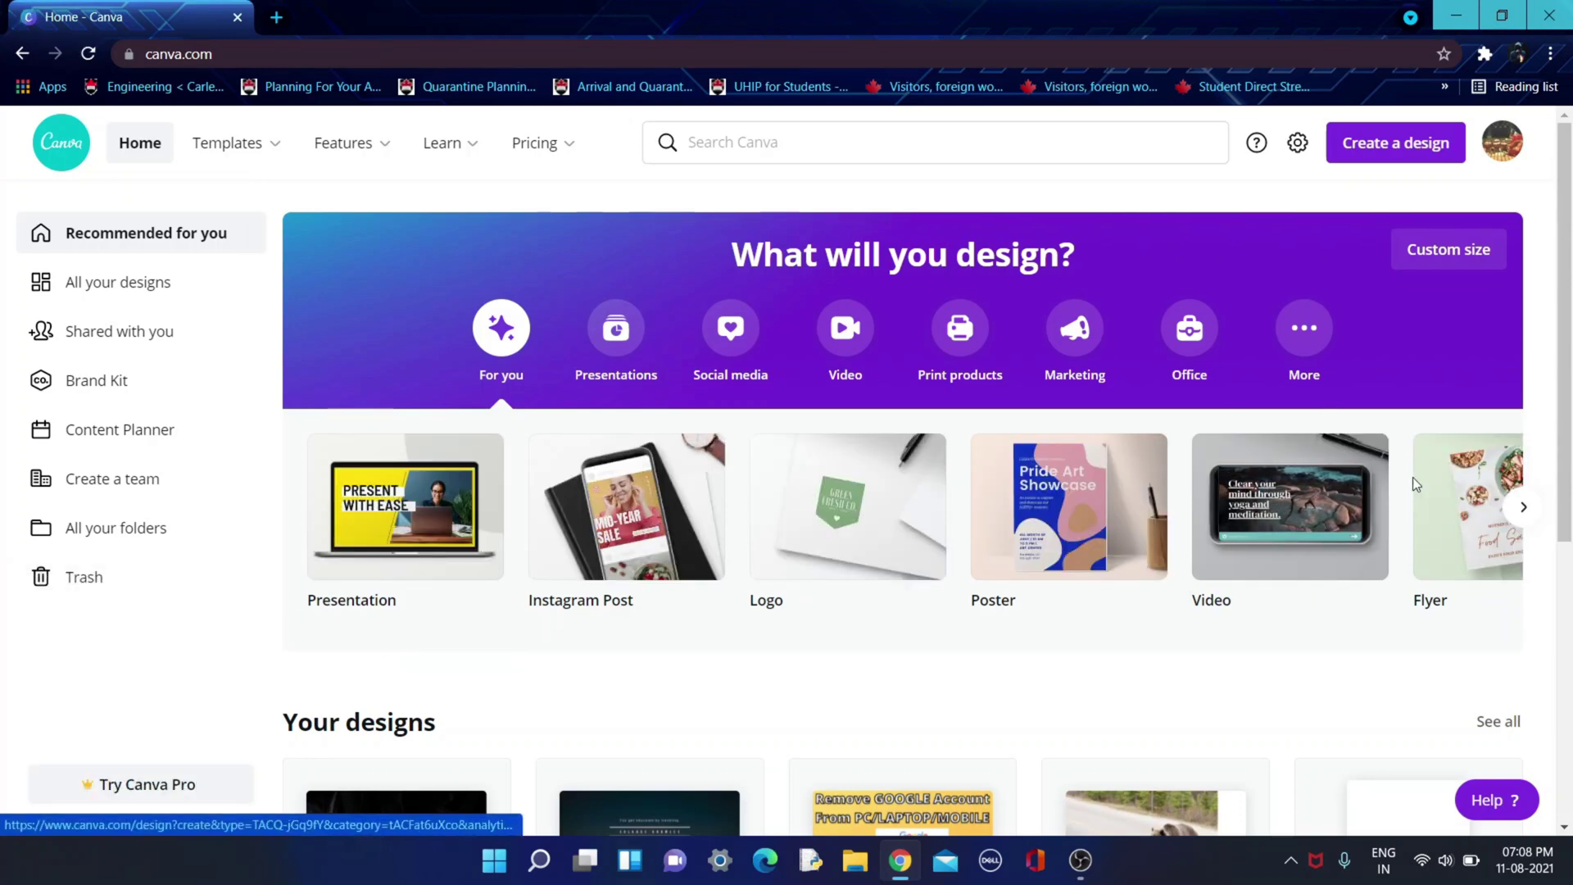
Search Canva for 'desktop wallpapers' and open the Desktop Wallpaper template results
{"action": "left_click", "coordinate": [1524, 507]}
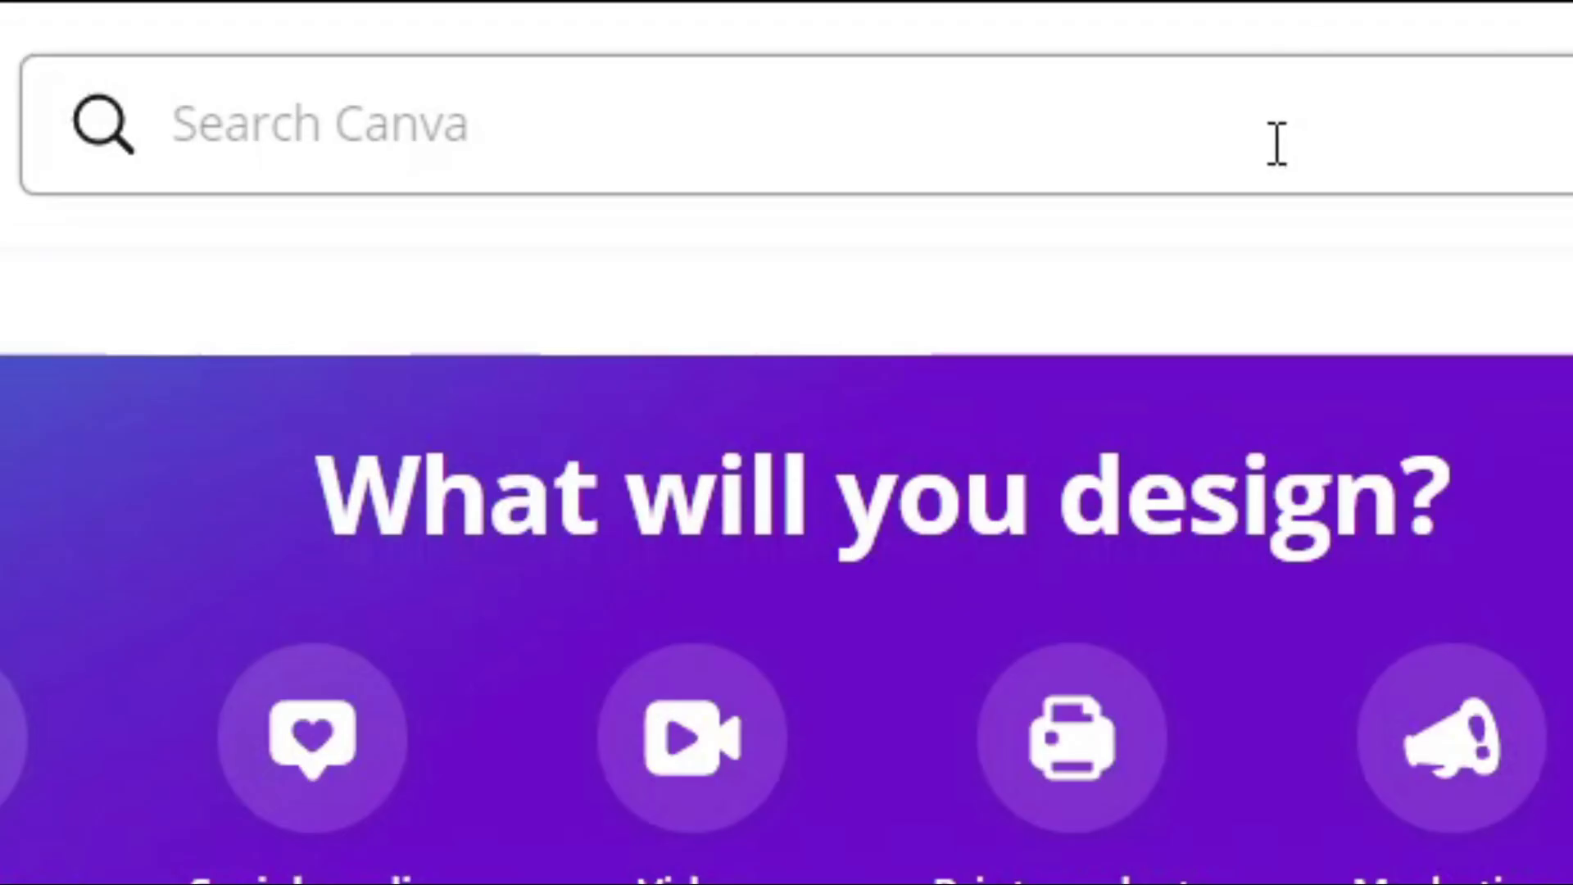
{"action": "left_click", "coordinate": [1020, 148]}
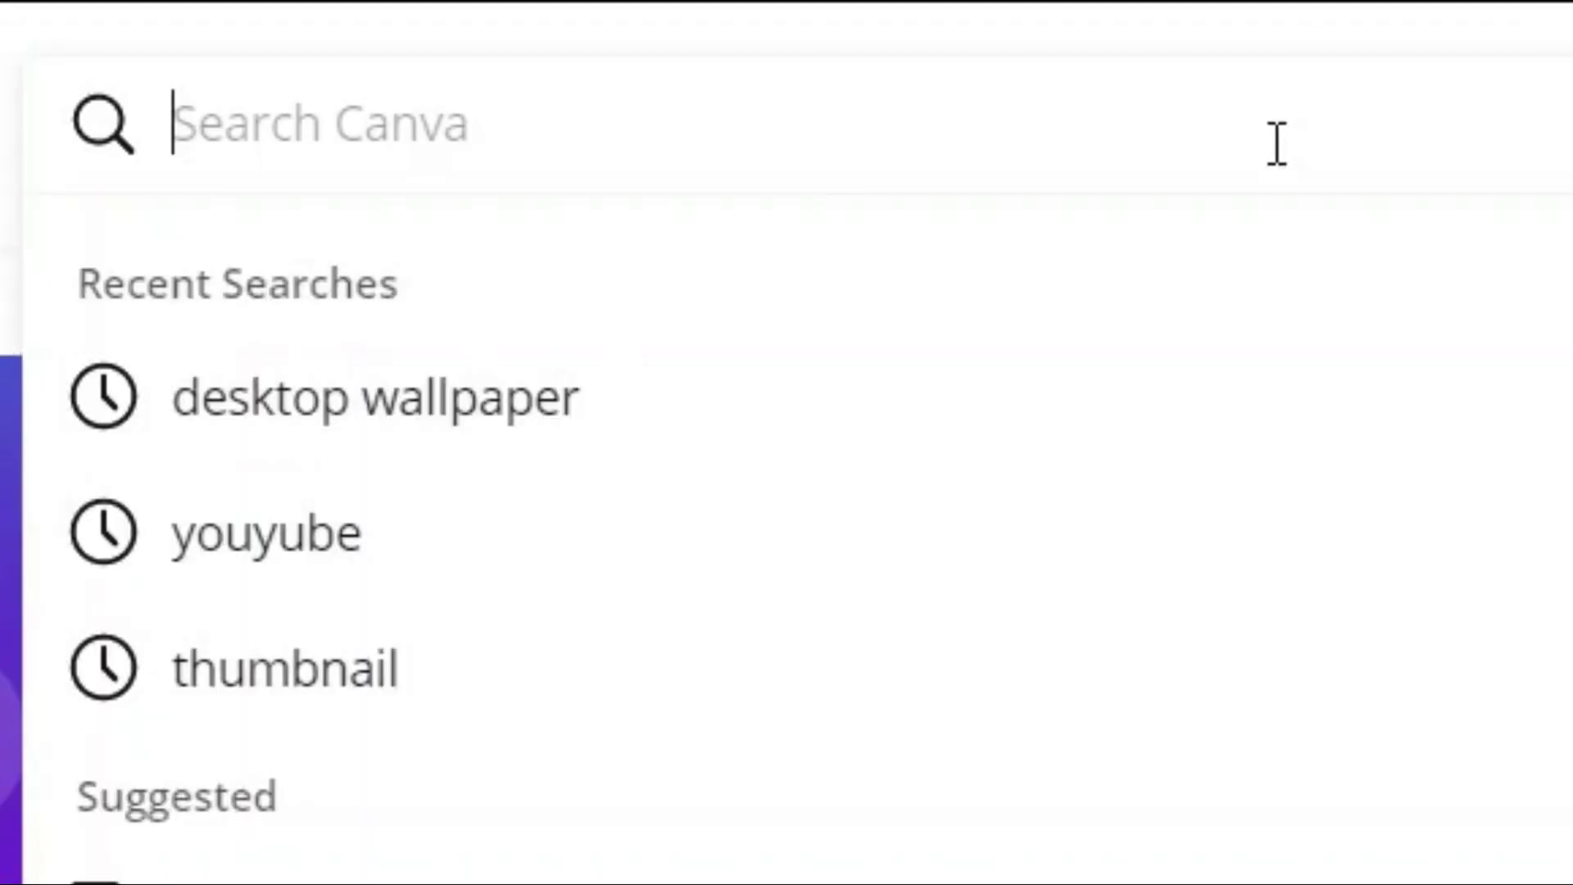
{"action": "type", "text": "des"}
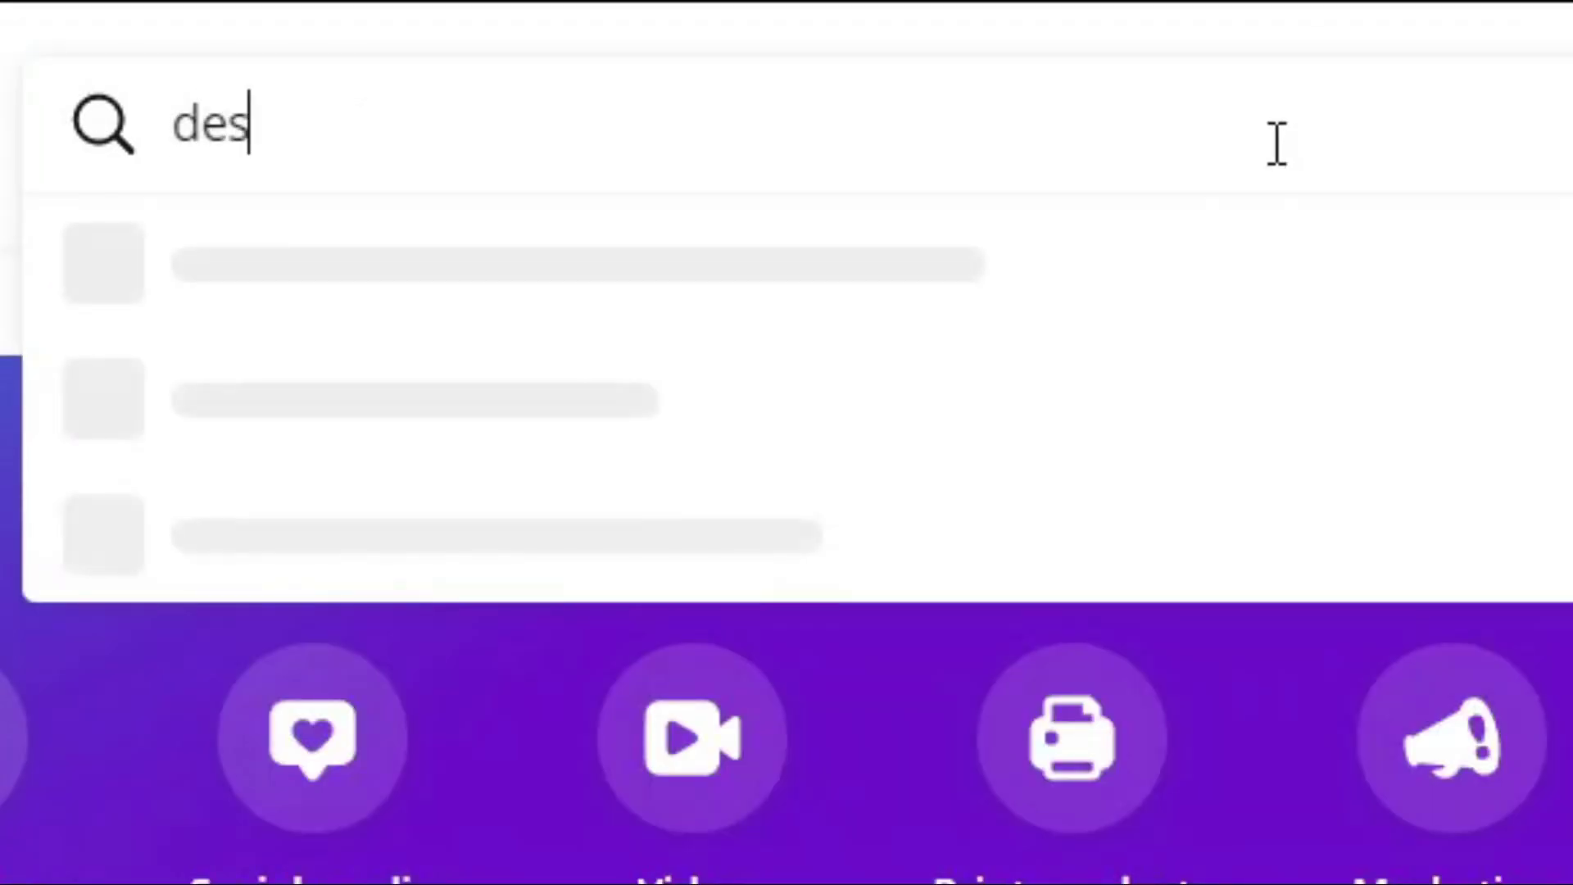
{"action": "type", "text": "ktop wallpapers"}
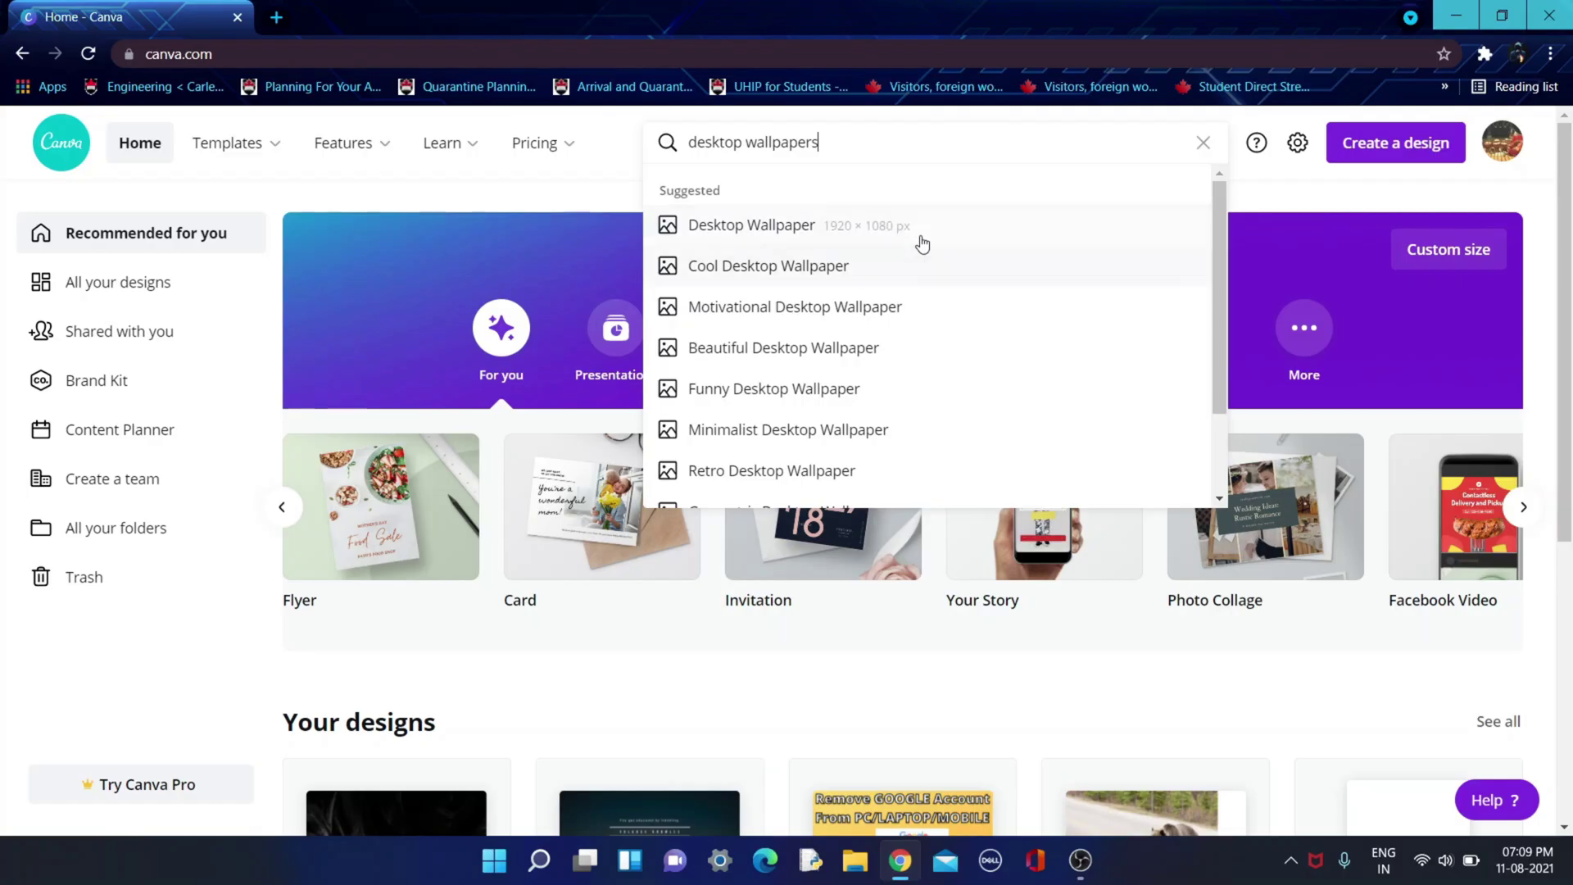
{"action": "left_click", "coordinate": [903, 408]}
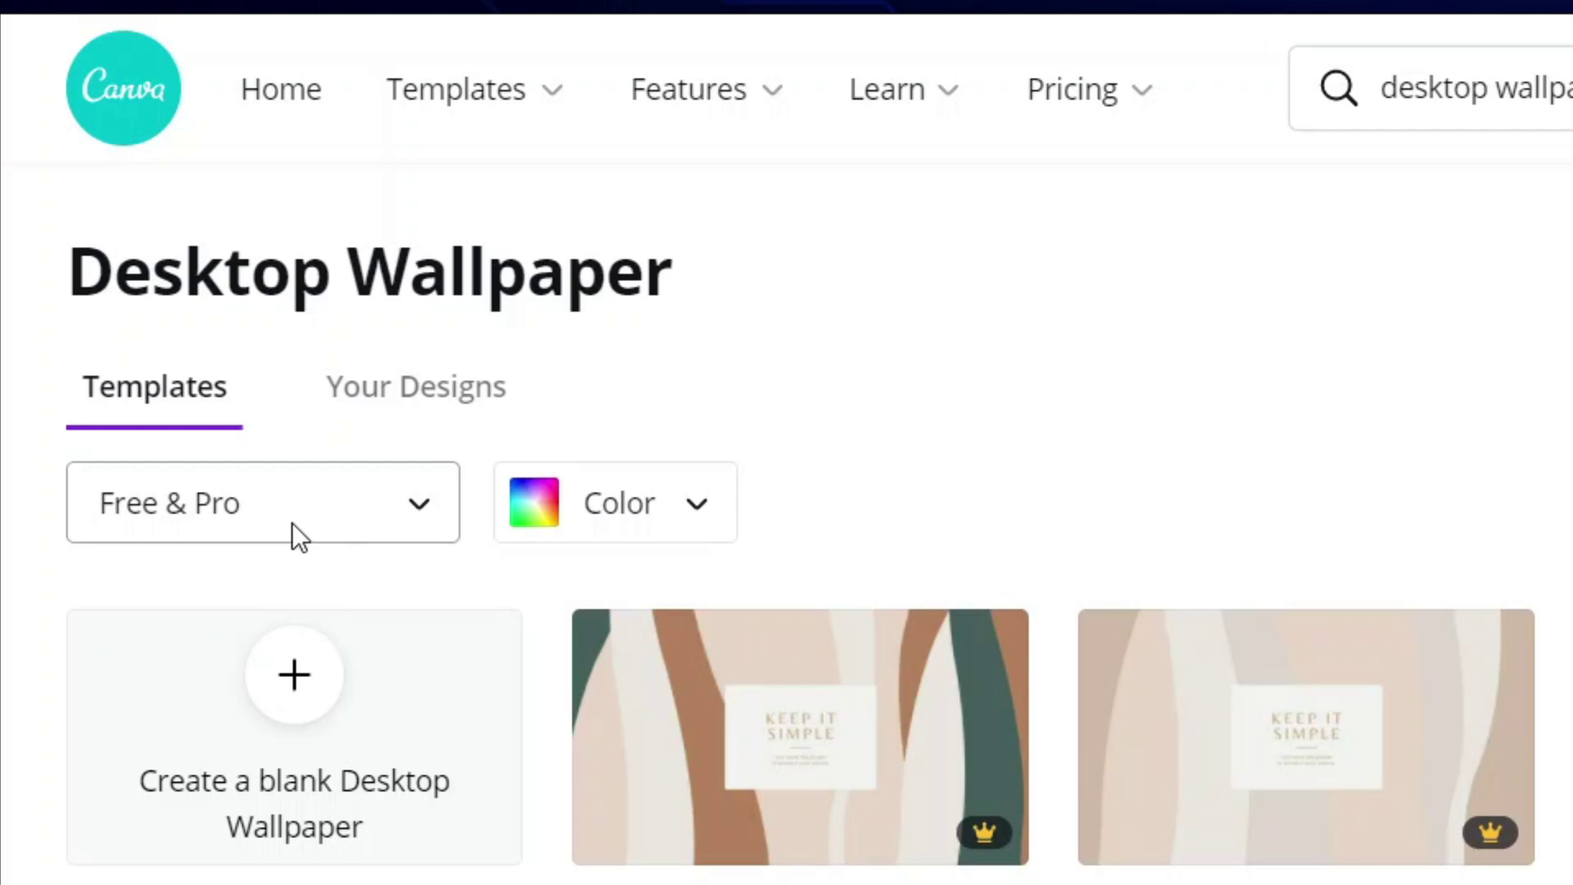
Filter the Desktop Wallpaper templates to show only free ones in black
{"action": "left_click", "coordinate": [293, 524]}
{"action": "left_click", "coordinate": [354, 671]}
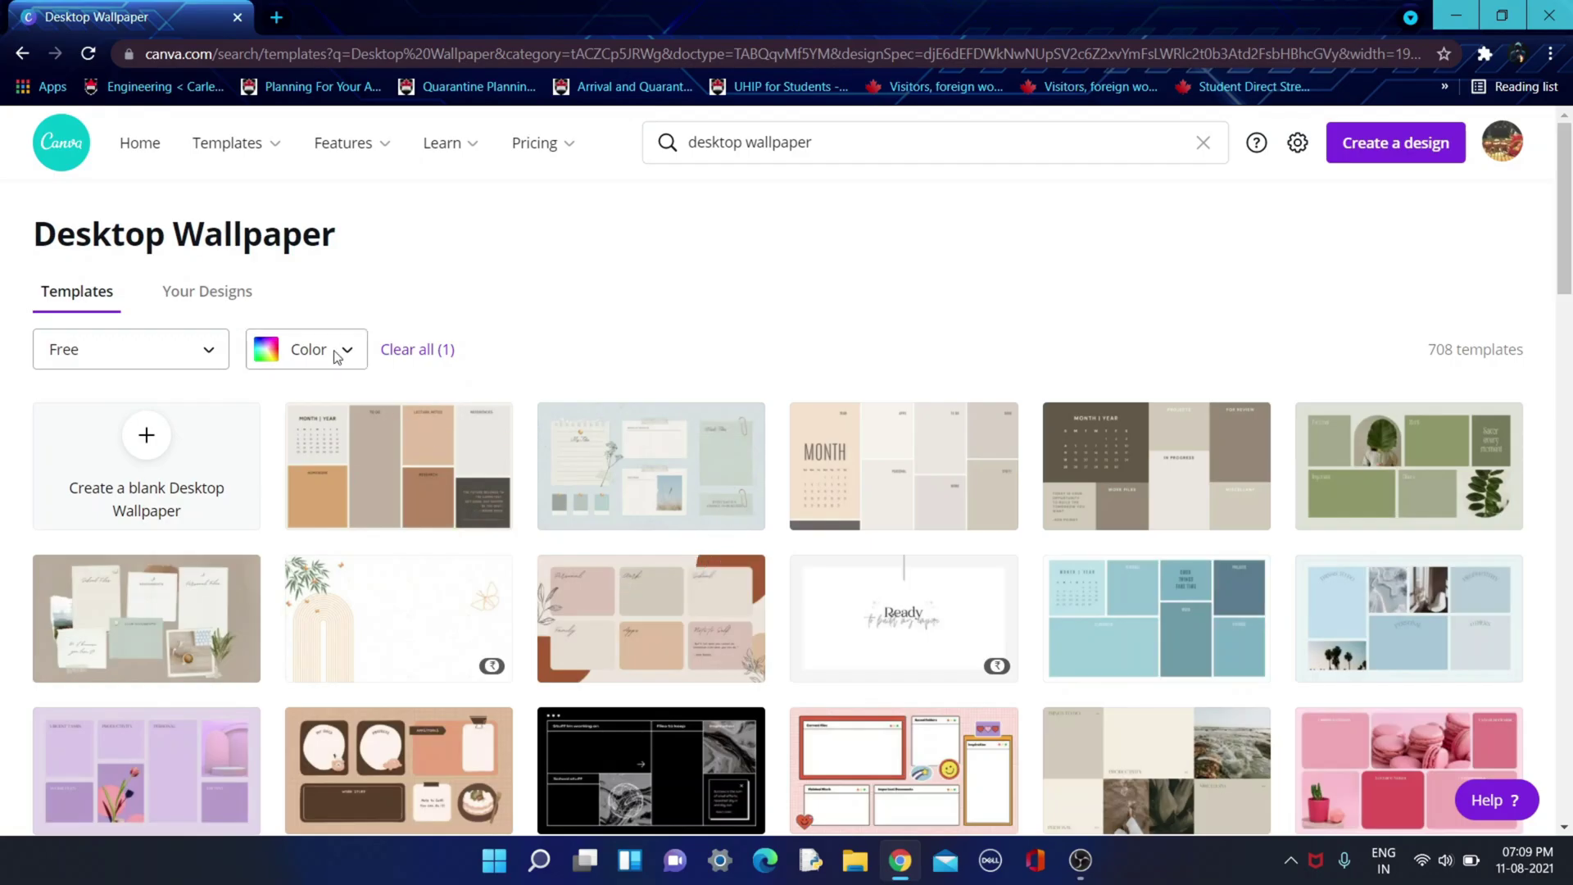
{"action": "left_click", "coordinate": [339, 353]}
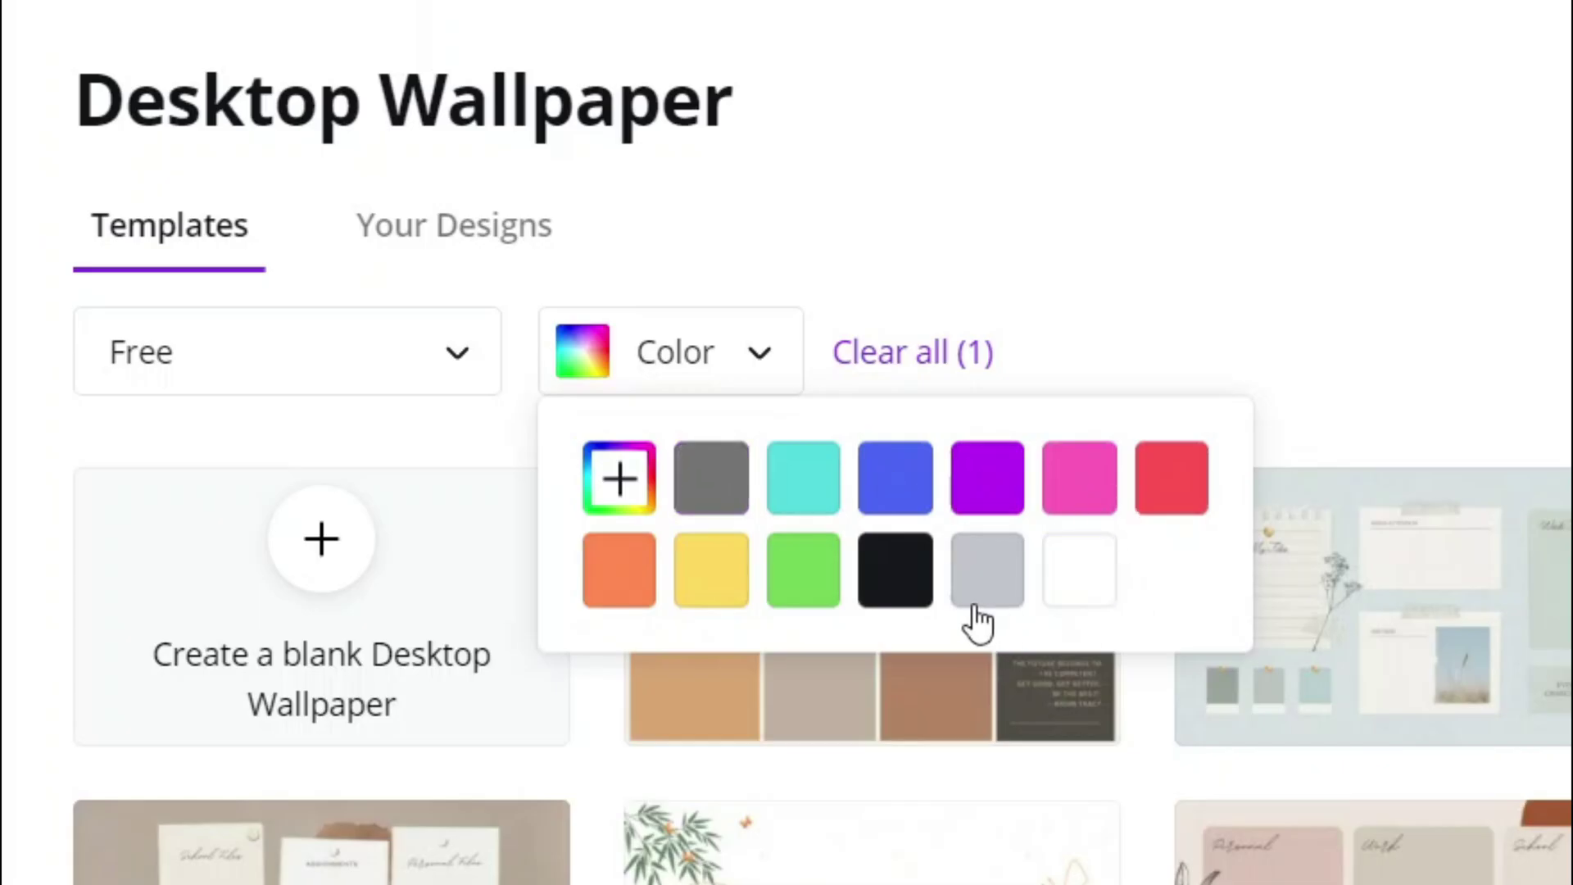
{"action": "left_click", "coordinate": [905, 607]}
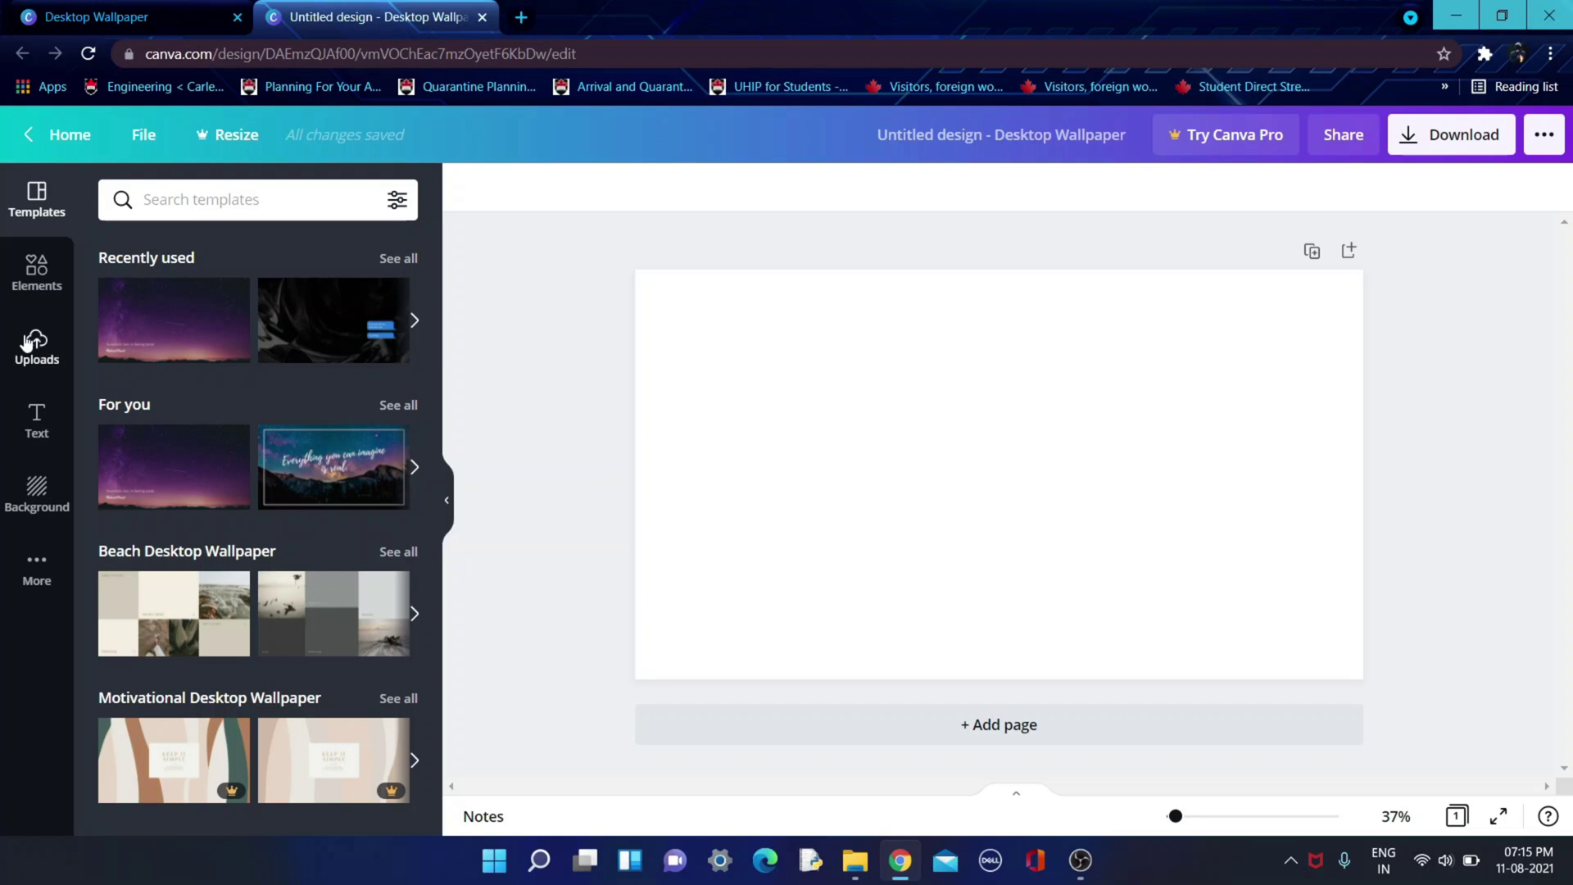
Try black, white, red and pink as the page background colour, ending on pink
{"action": "left_click", "coordinate": [40, 283]}
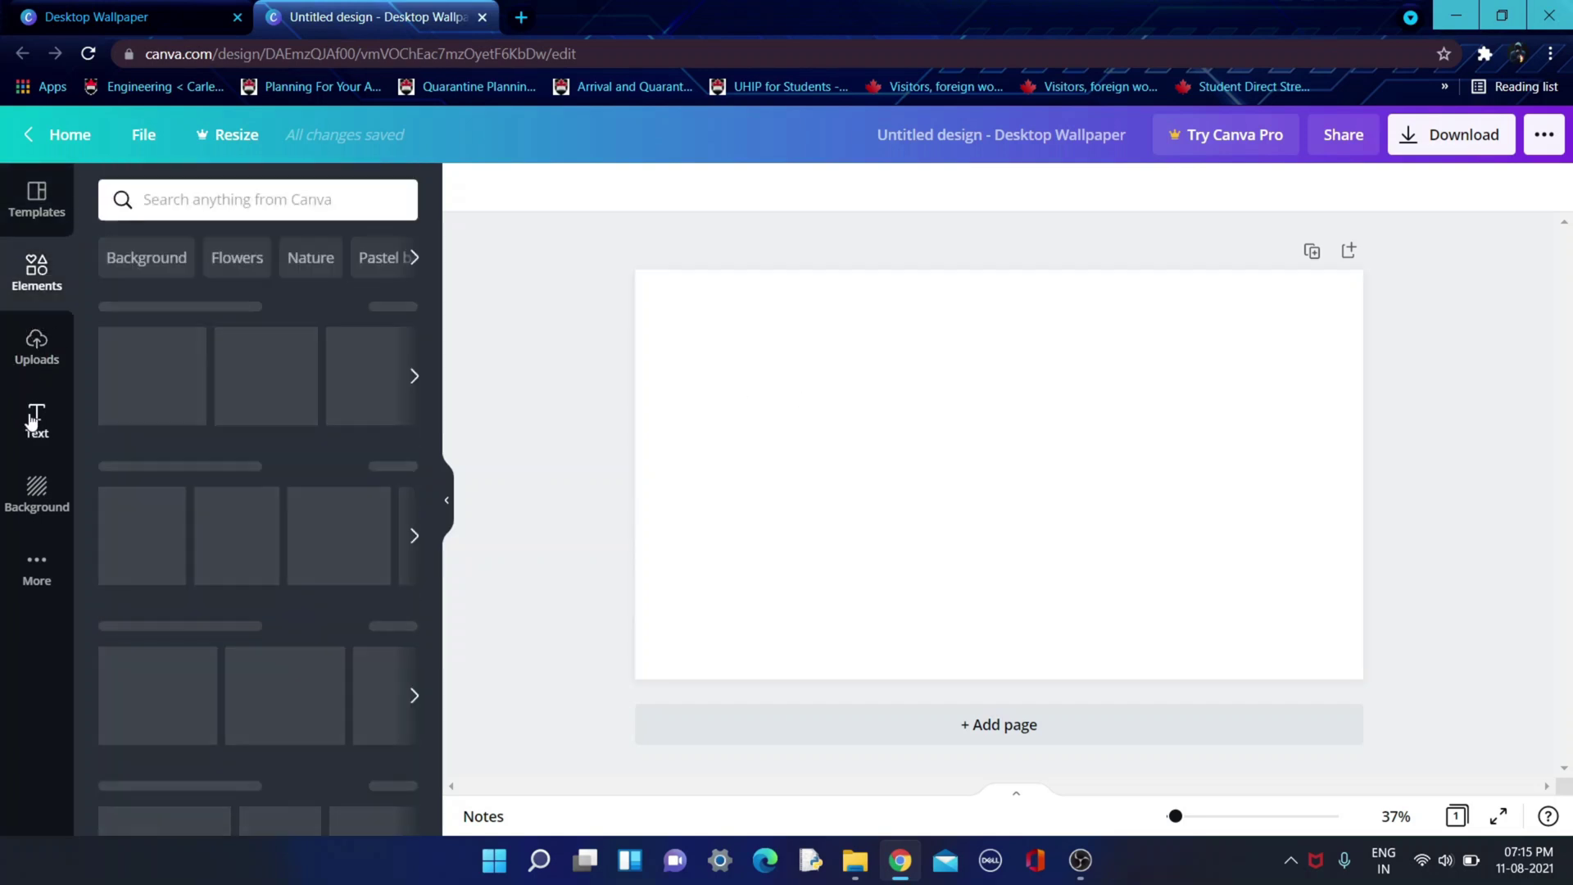
{"action": "left_click", "coordinate": [36, 417]}
{"action": "left_click", "coordinate": [45, 502]}
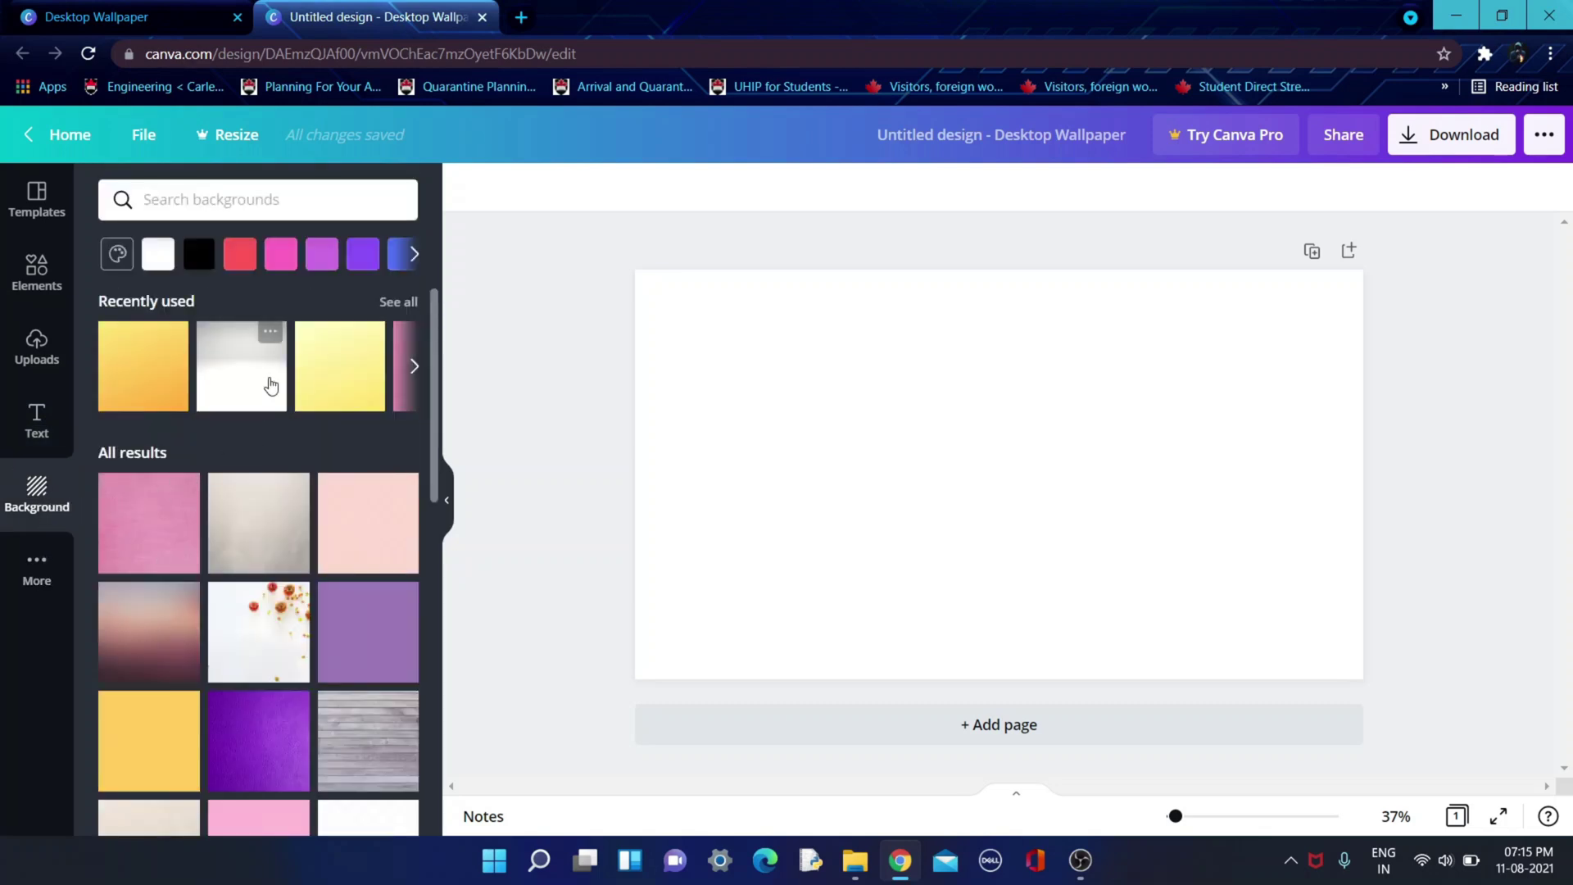
{"action": "scroll", "coordinate": [270, 426], "scroll_direction": "down", "scroll_amount": 5}
{"action": "scroll", "coordinate": [322, 573], "scroll_direction": "up", "scroll_amount": 5}
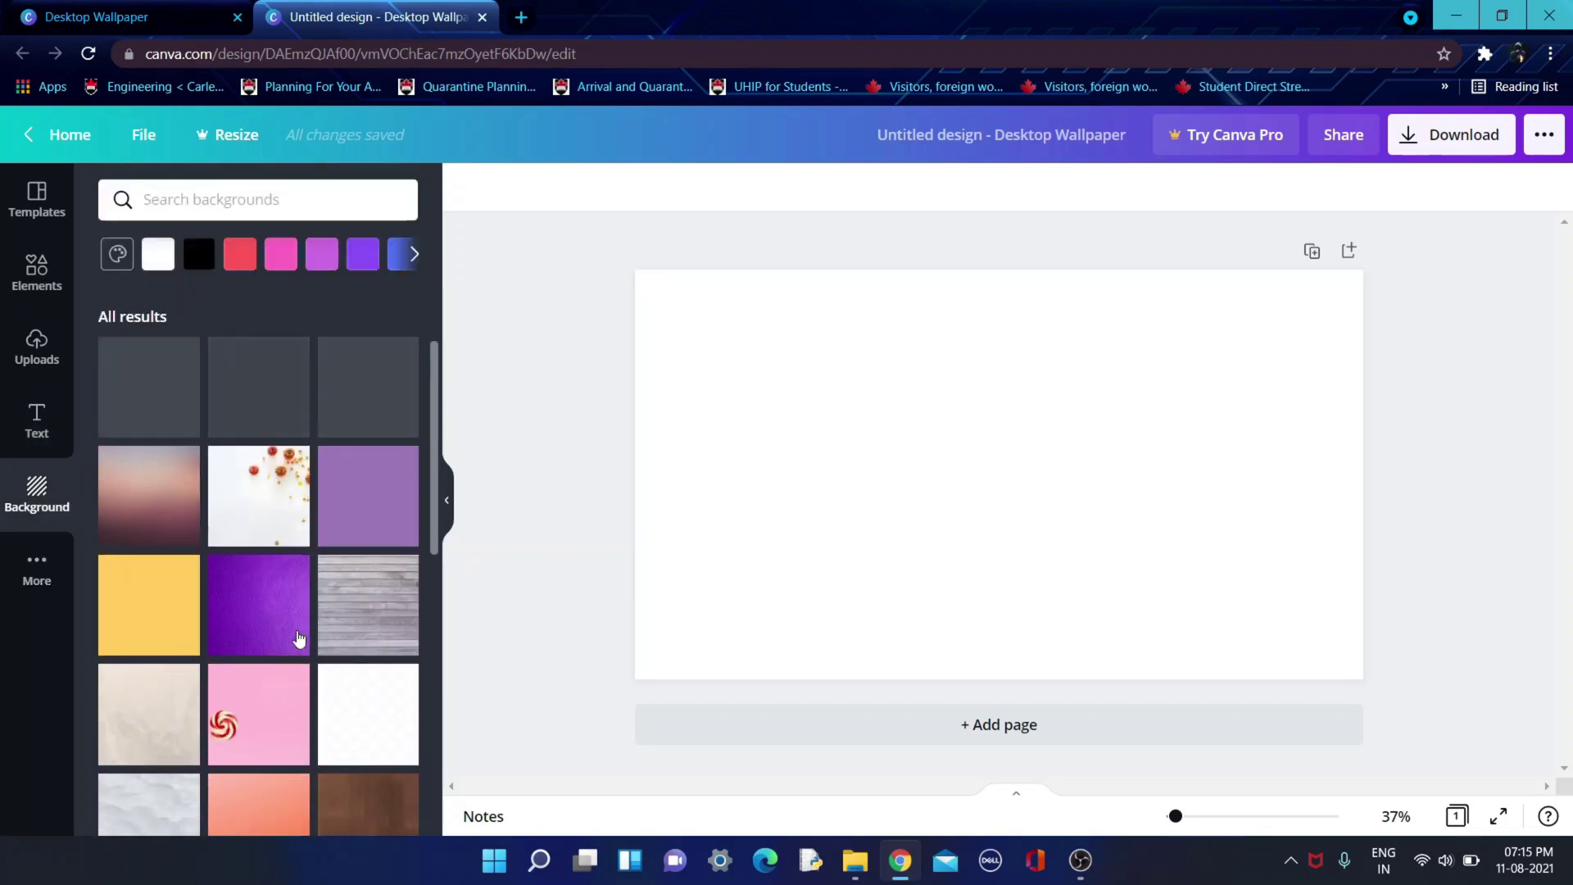
{"action": "left_click", "coordinate": [199, 254]}
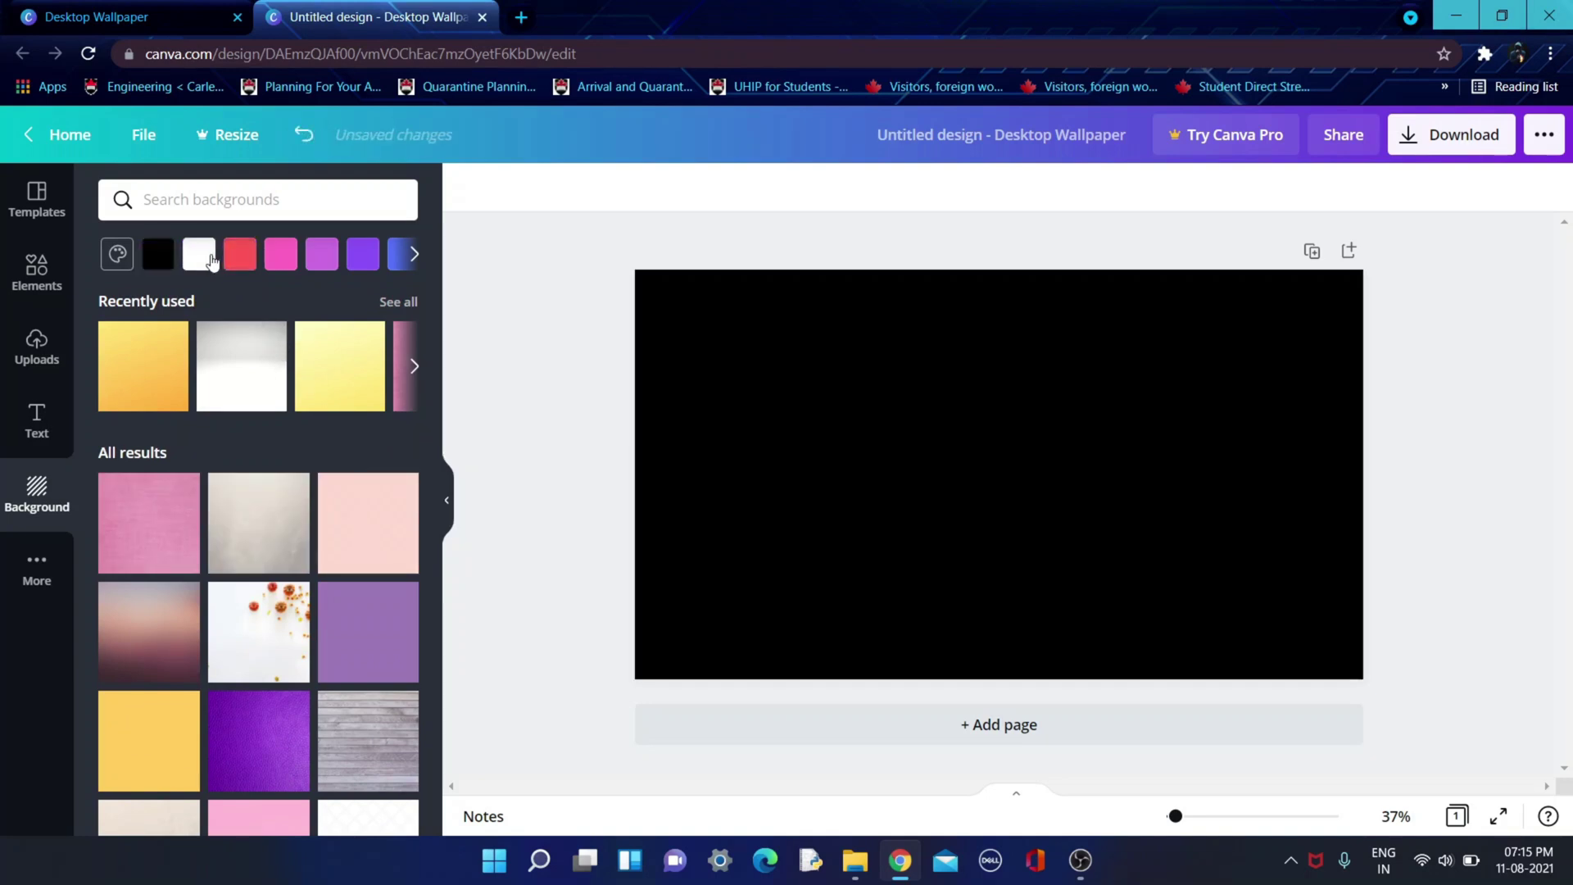
{"action": "left_click", "coordinate": [205, 257]}
{"action": "left_click", "coordinate": [240, 256]}
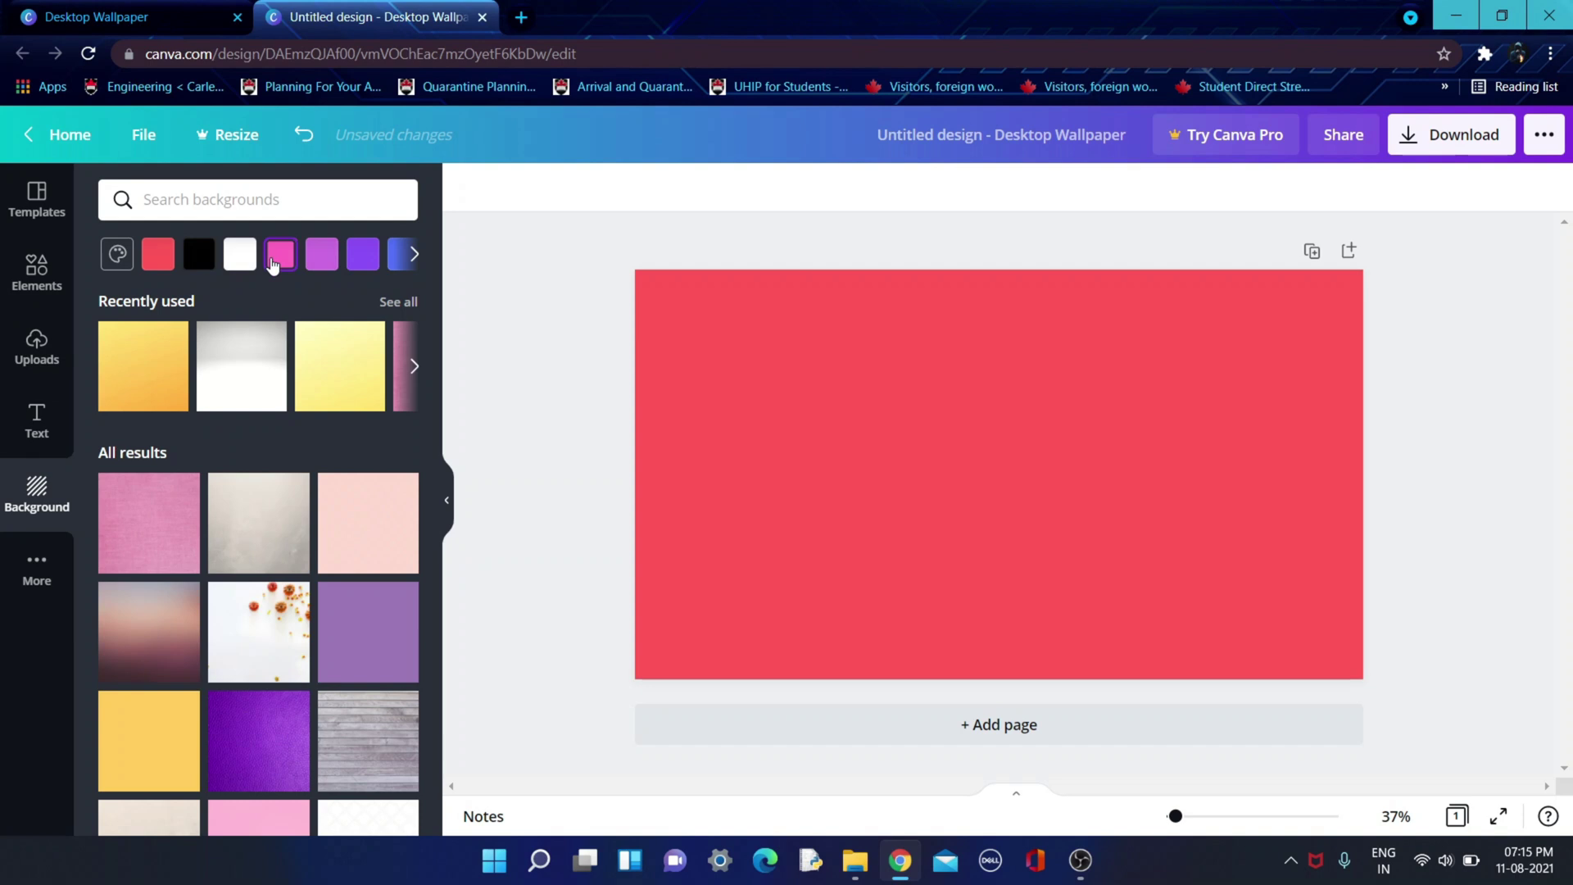
{"action": "left_click", "coordinate": [273, 262]}
Search backgrounds for 'black' and apply the blue smoke photo as the background
{"action": "left_click", "coordinate": [281, 209]}
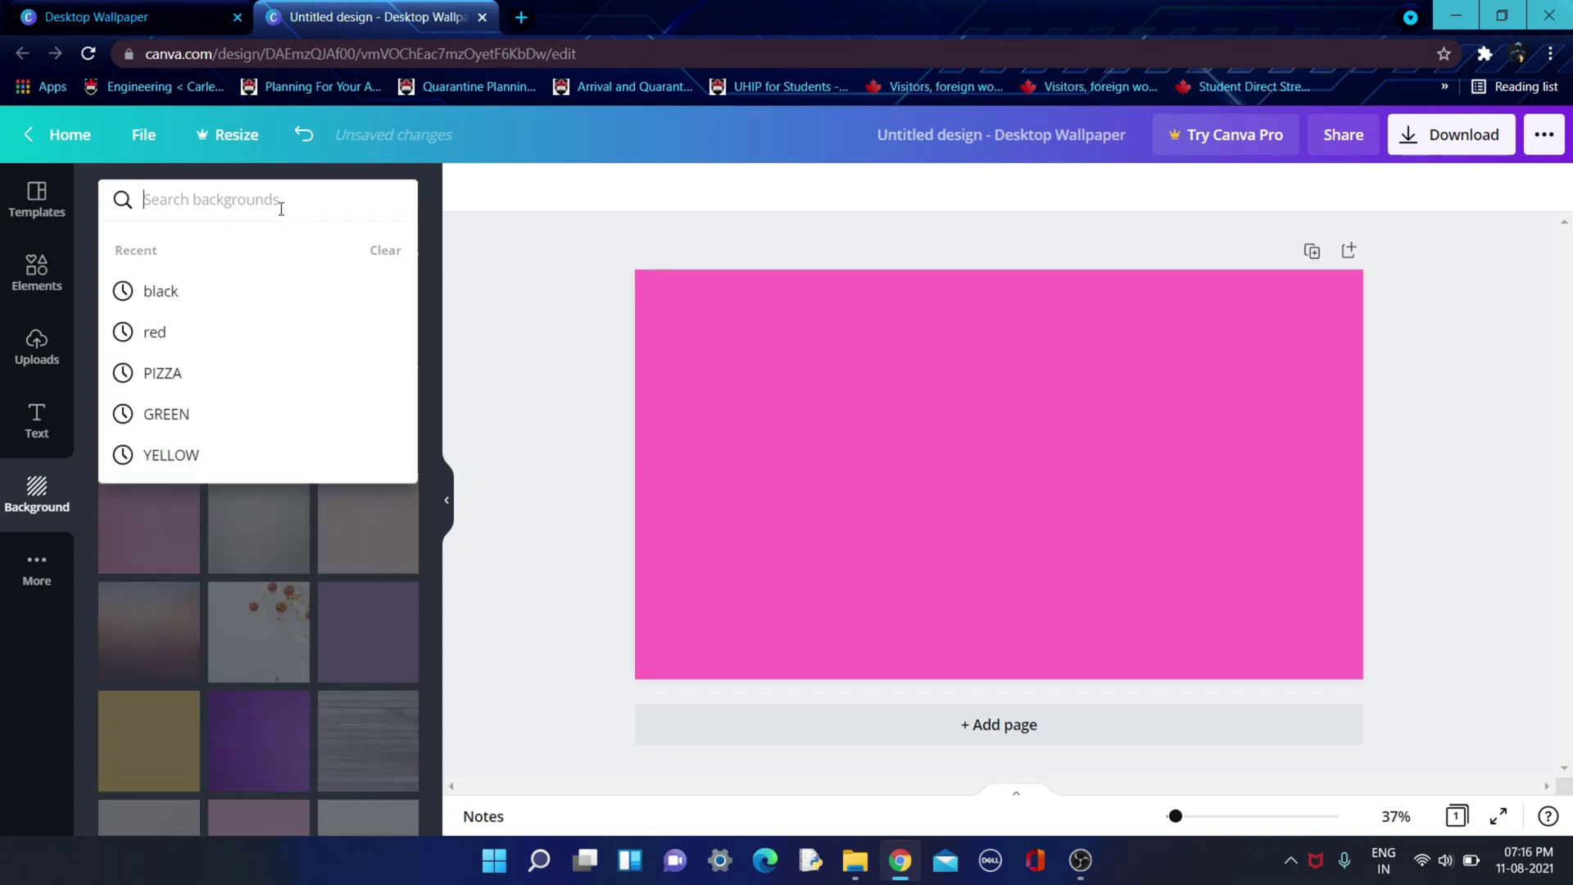
{"action": "type", "text": "black"}
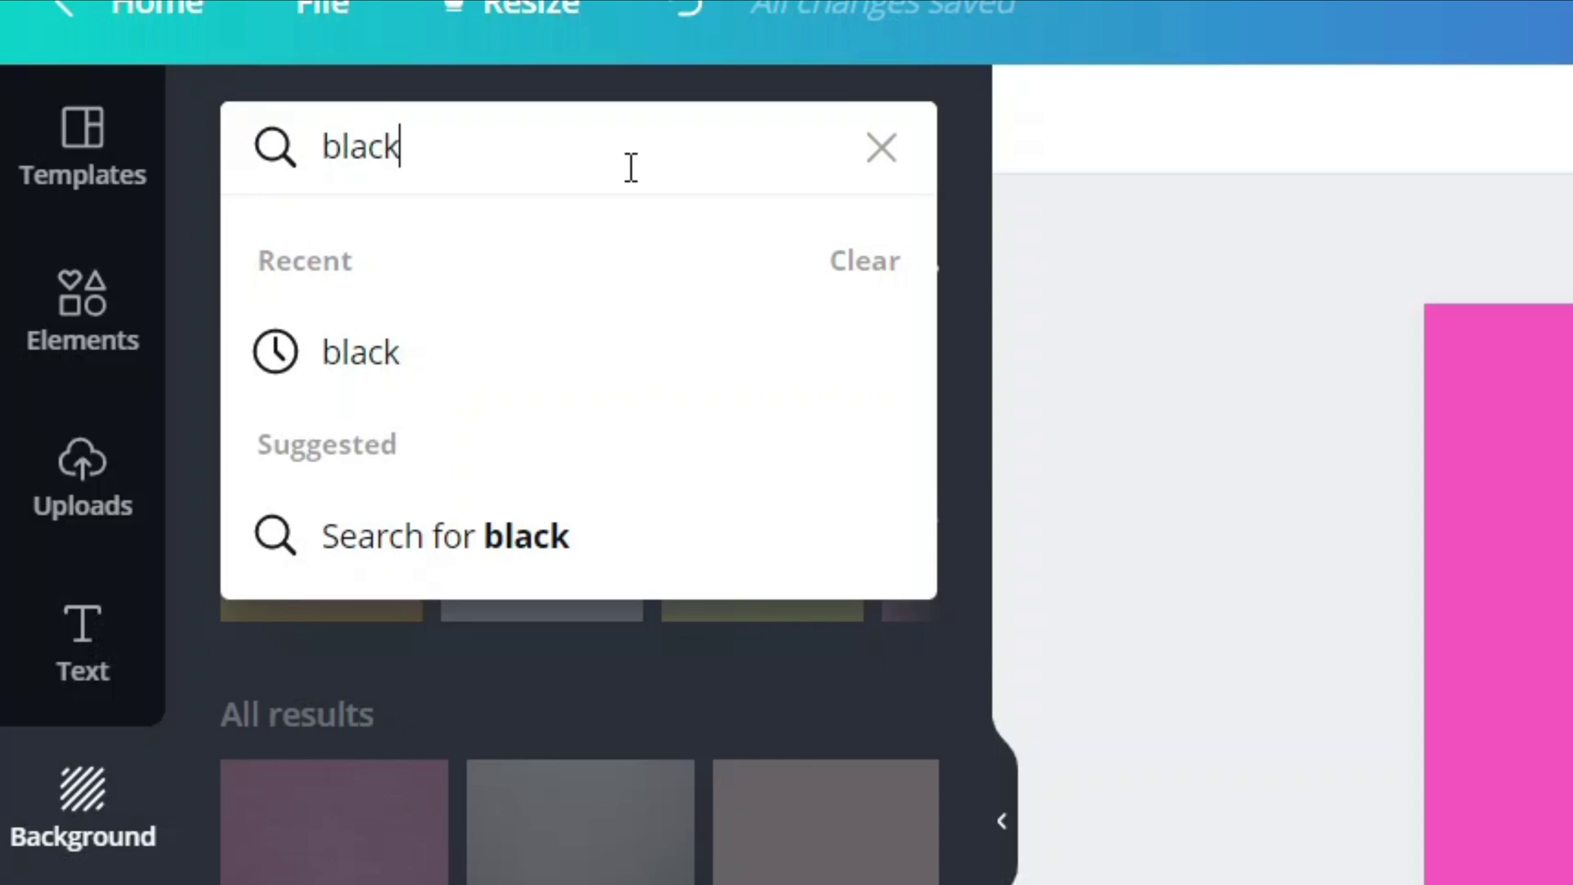
{"action": "key", "text": "Return"}
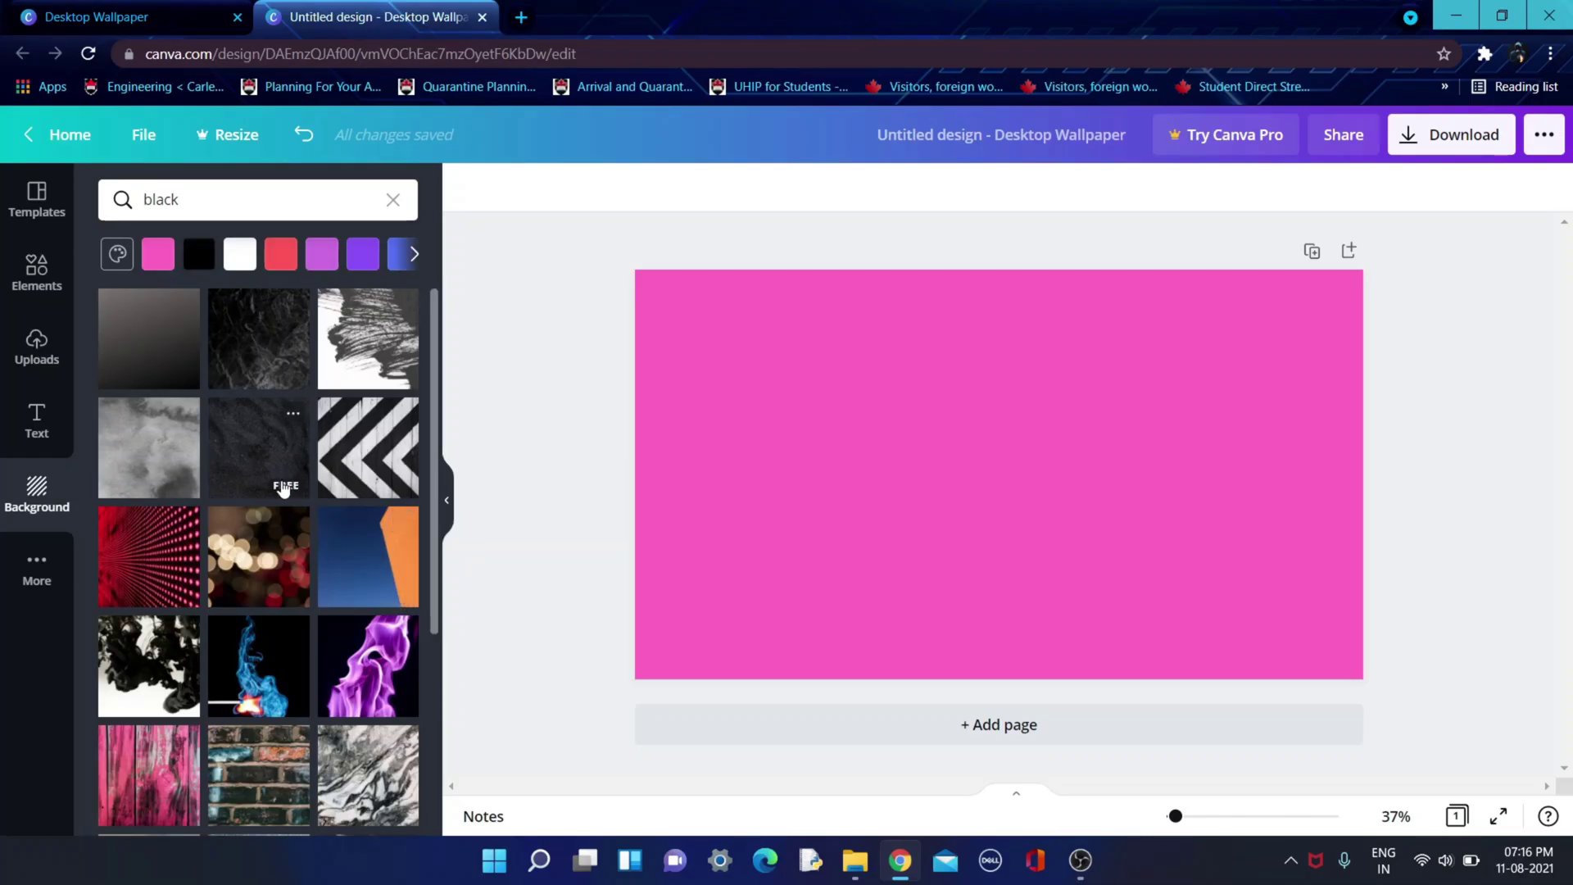
{"action": "scroll", "coordinate": [281, 491], "scroll_direction": "down", "scroll_amount": 5}
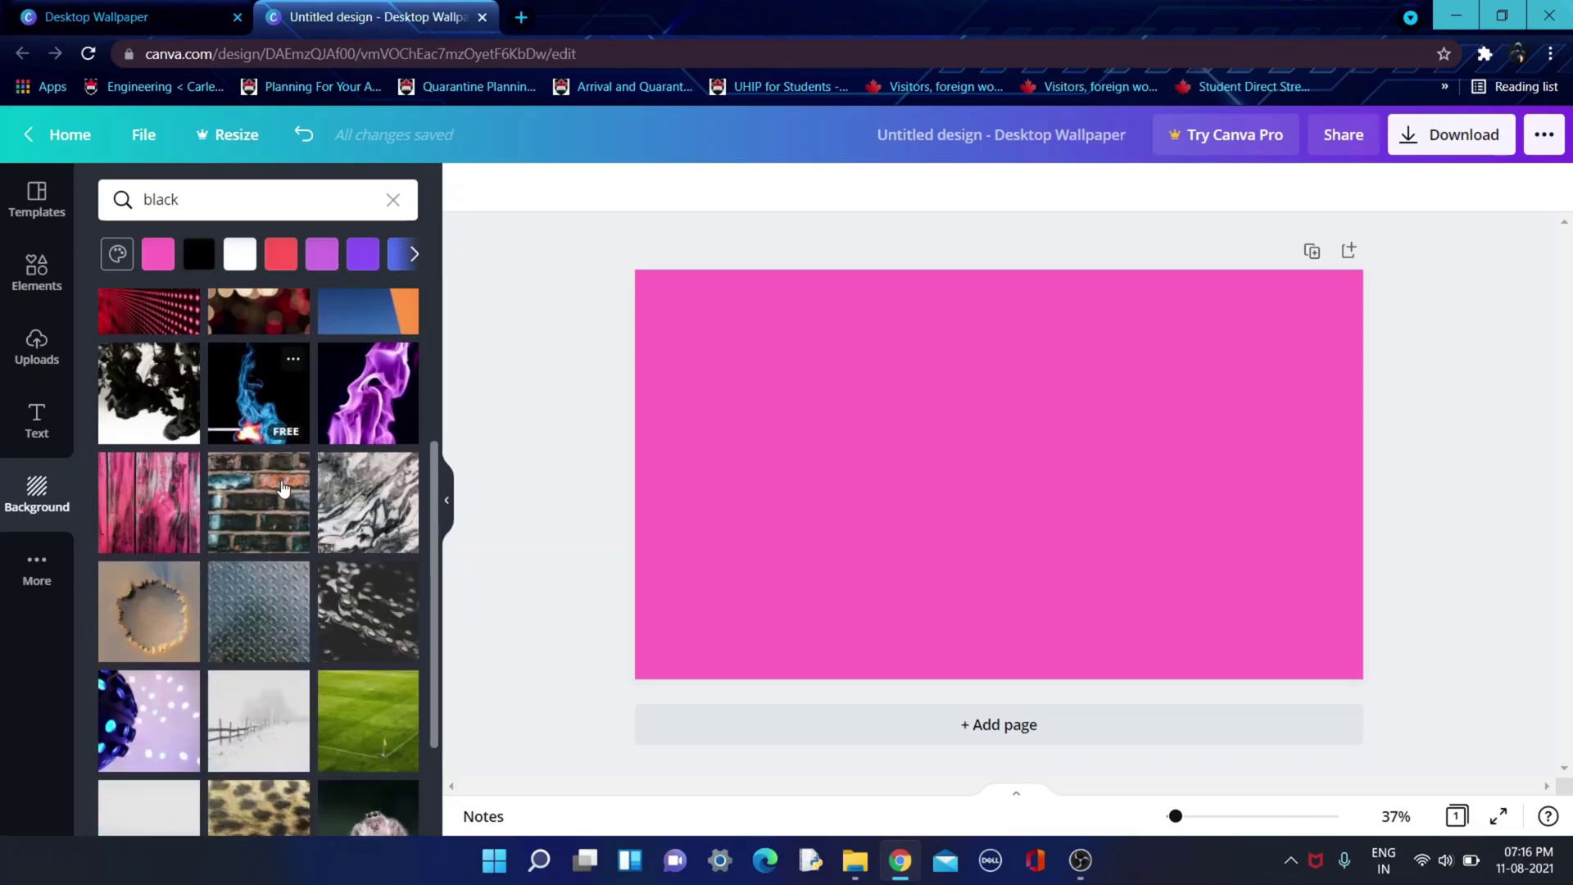
{"action": "scroll", "coordinate": [281, 489], "scroll_direction": "up", "scroll_amount": 2}
{"action": "scroll", "coordinate": [332, 419], "scroll_direction": "down", "scroll_amount": 4}
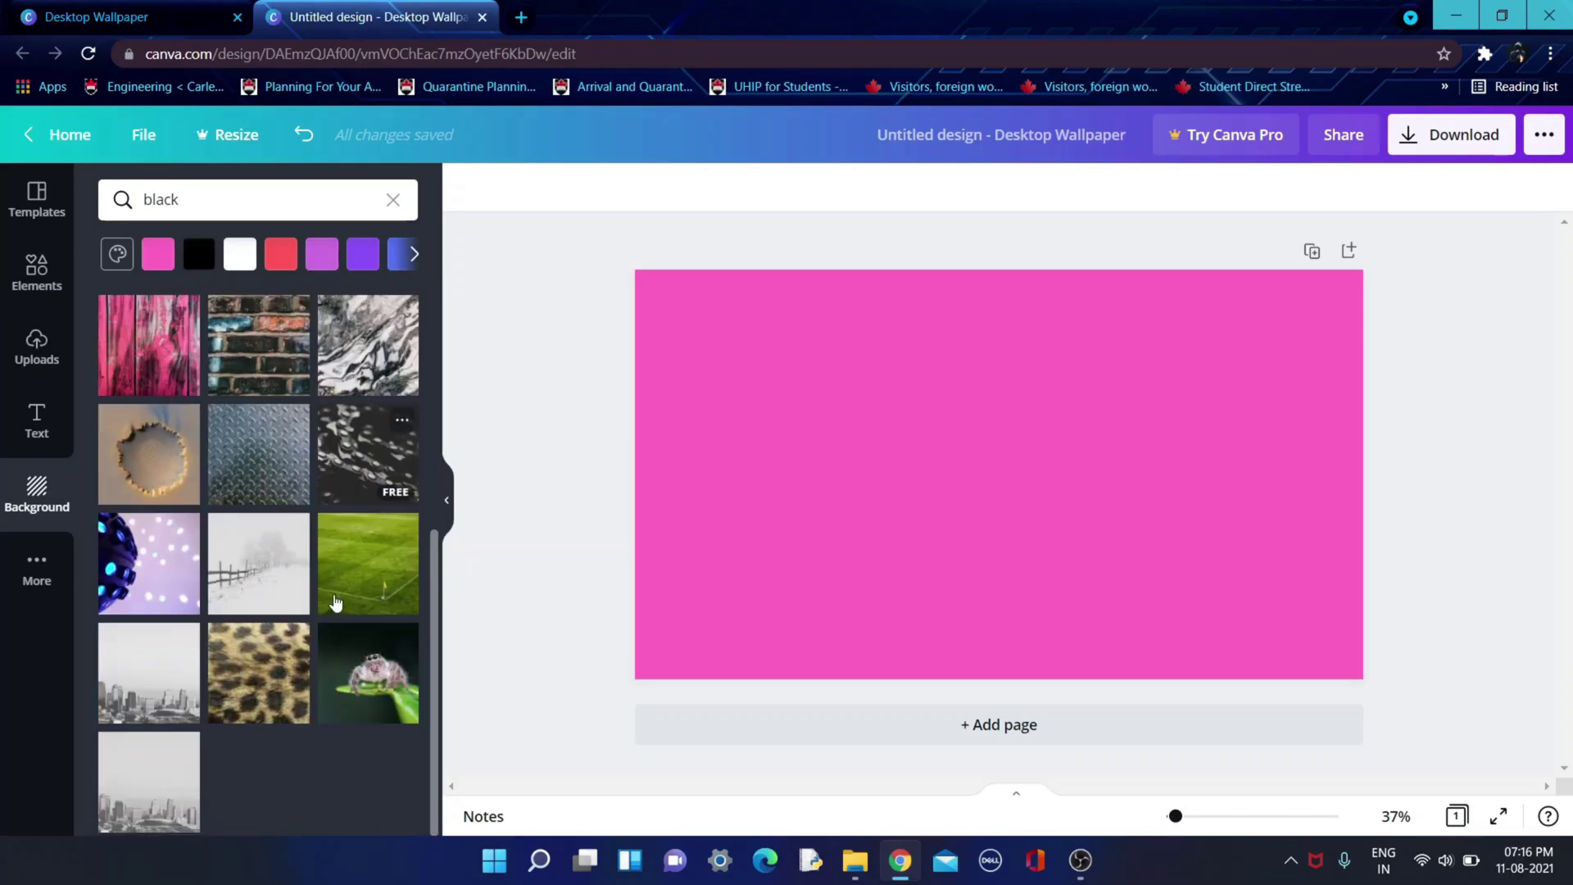
{"action": "scroll", "coordinate": [332, 582], "scroll_direction": "up", "scroll_amount": 5}
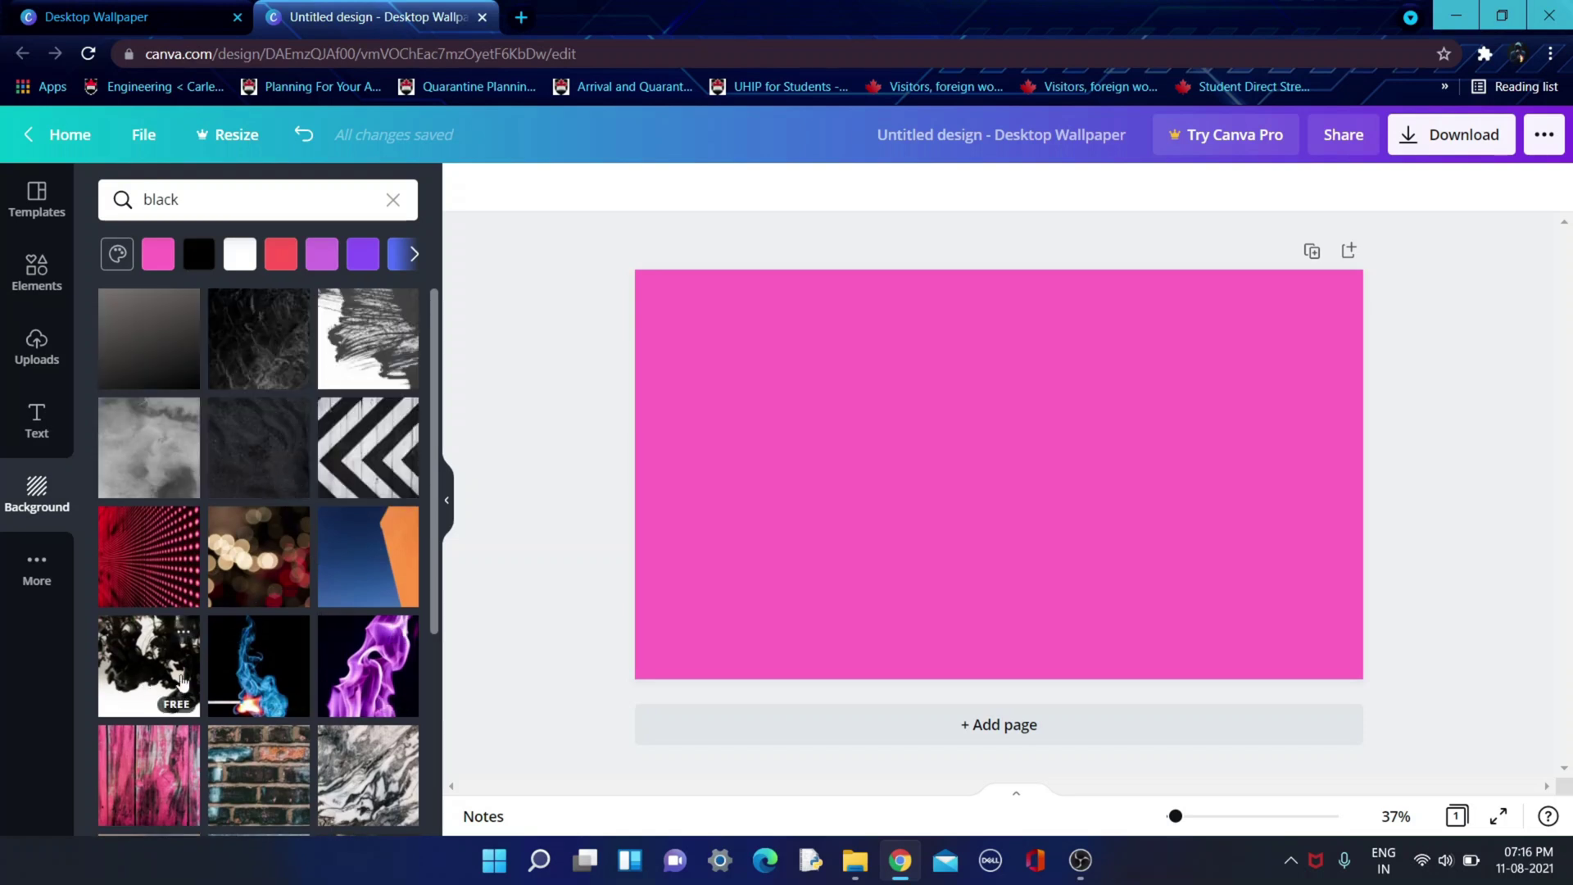
{"action": "left_click", "coordinate": [259, 698]}
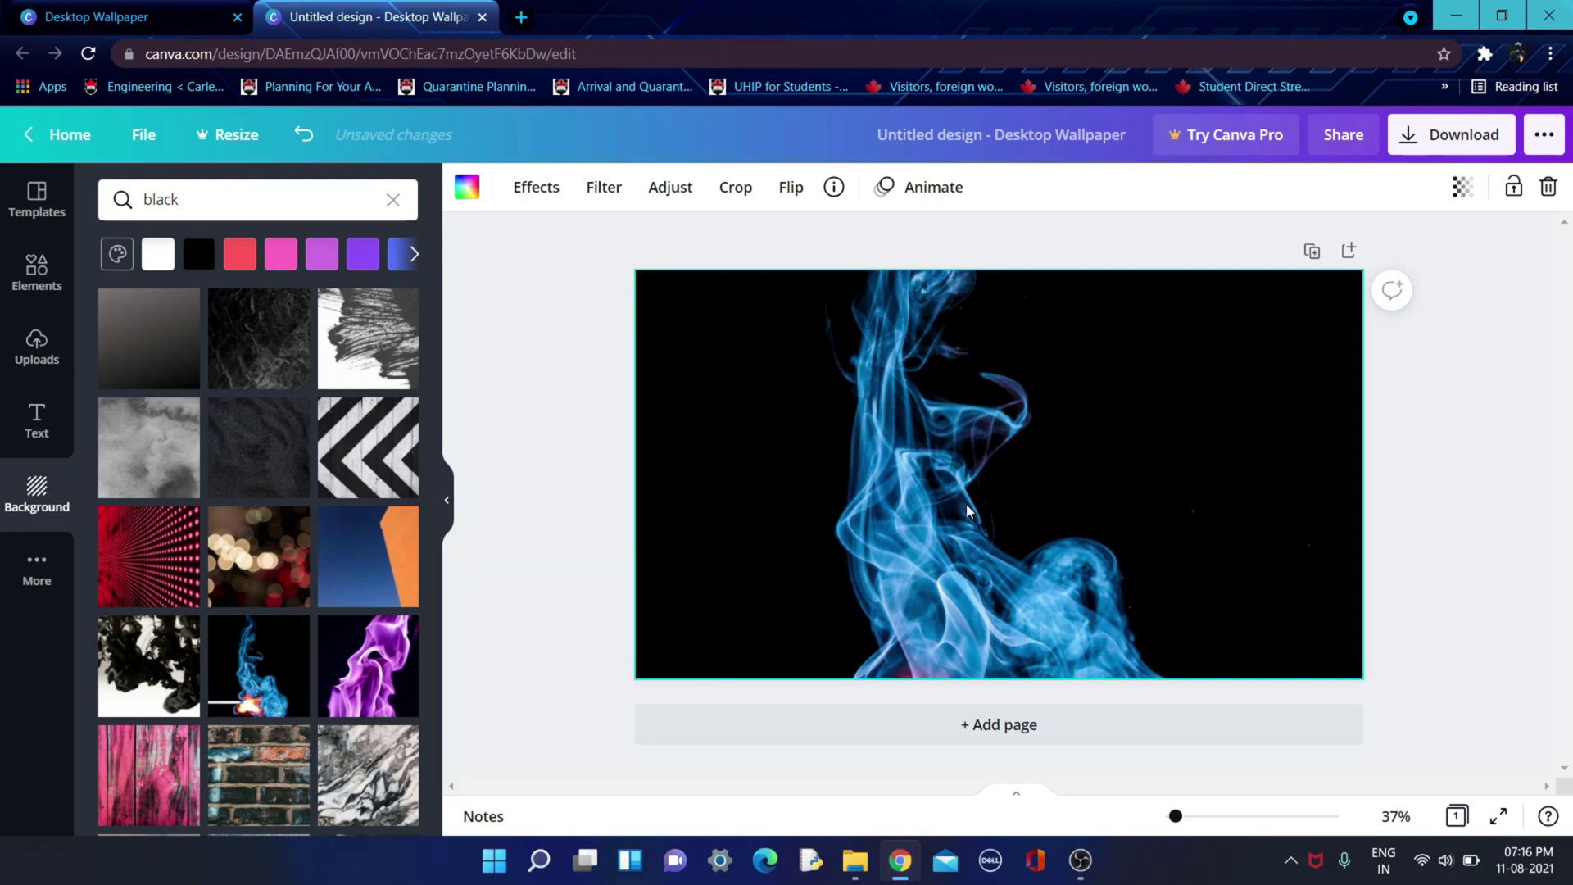
Browse the Text panel's font combination presets beside the smoke background design
{"action": "left_click", "coordinate": [45, 415]}
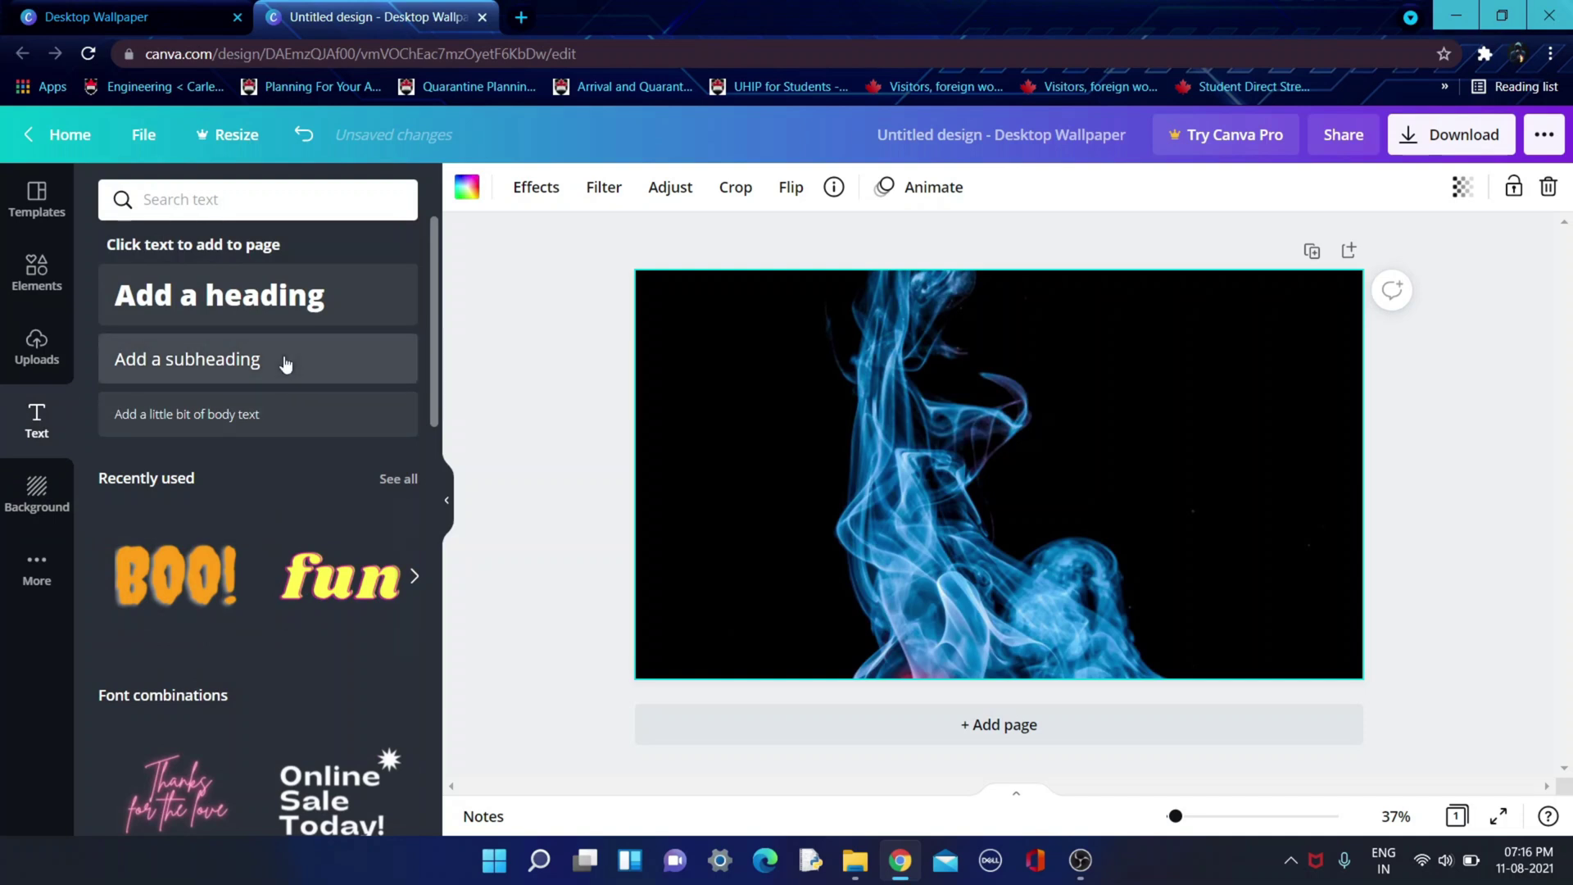
{"action": "scroll", "coordinate": [292, 633], "scroll_direction": "down", "scroll_amount": 1}
{"action": "scroll", "coordinate": [292, 634], "scroll_direction": "down", "scroll_amount": 3}
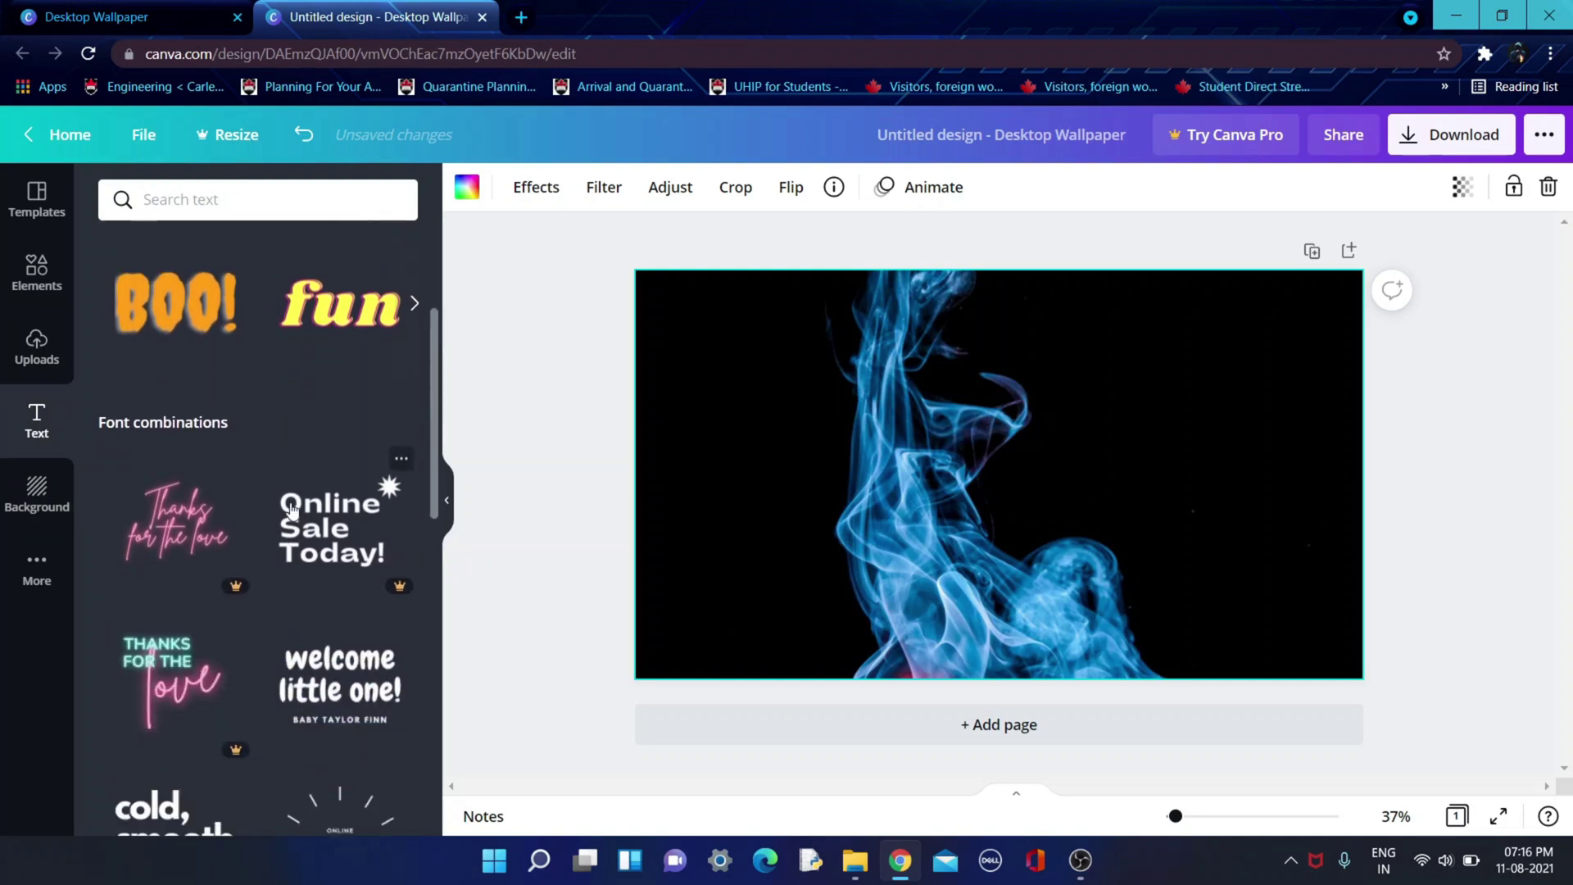
{"action": "scroll", "coordinate": [346, 407], "scroll_direction": "down", "scroll_amount": 5}
{"action": "scroll", "coordinate": [222, 517], "scroll_direction": "up", "scroll_amount": 2}
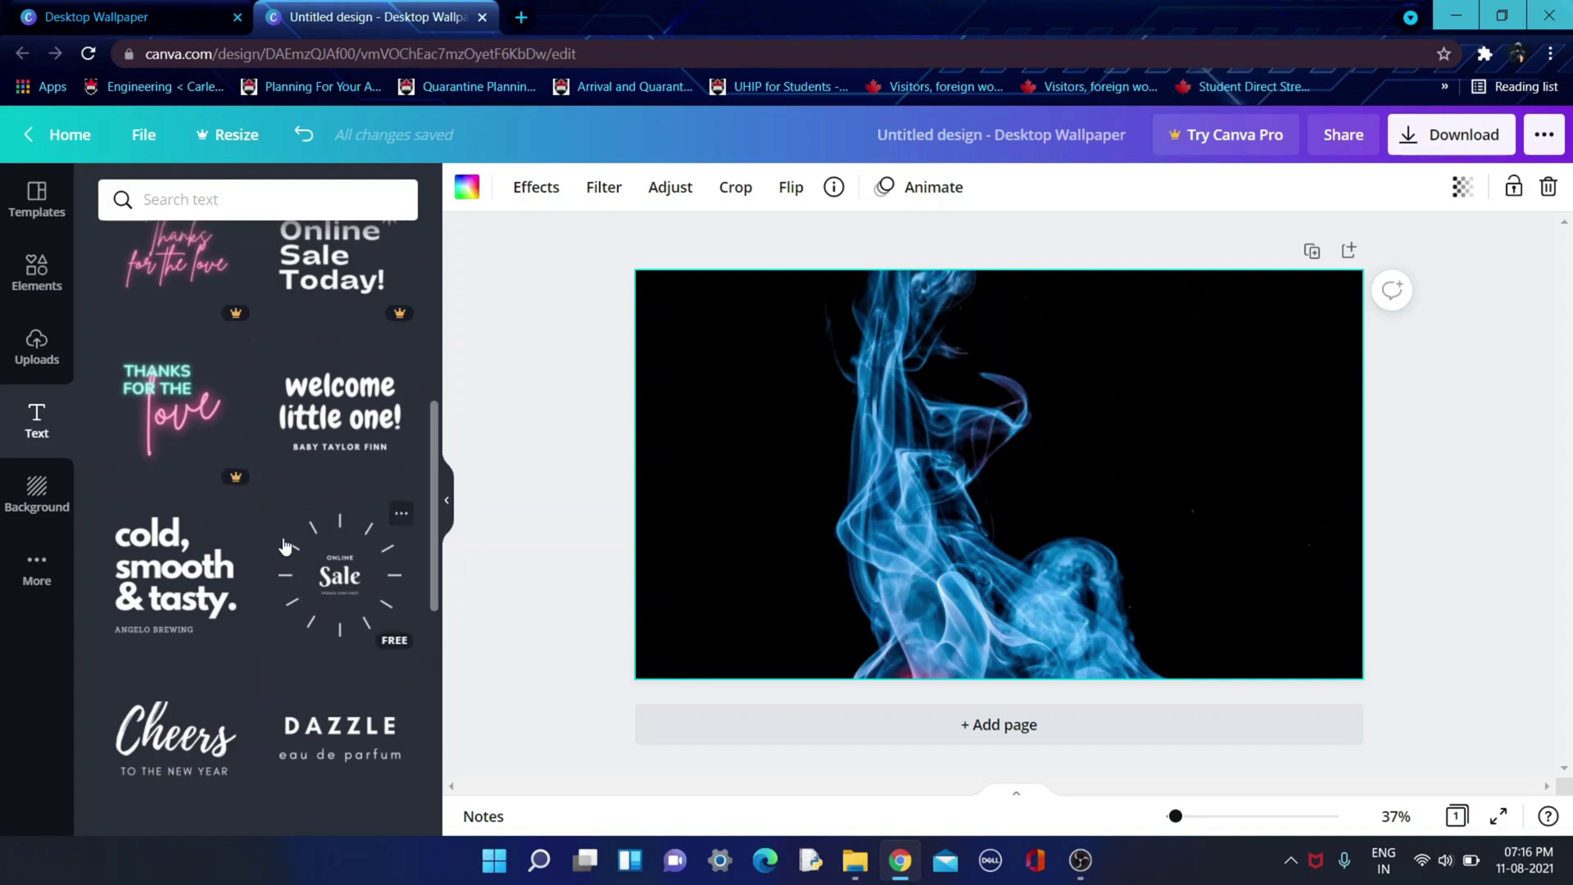
{"action": "scroll", "coordinate": [285, 547], "scroll_direction": "down", "scroll_amount": 2}
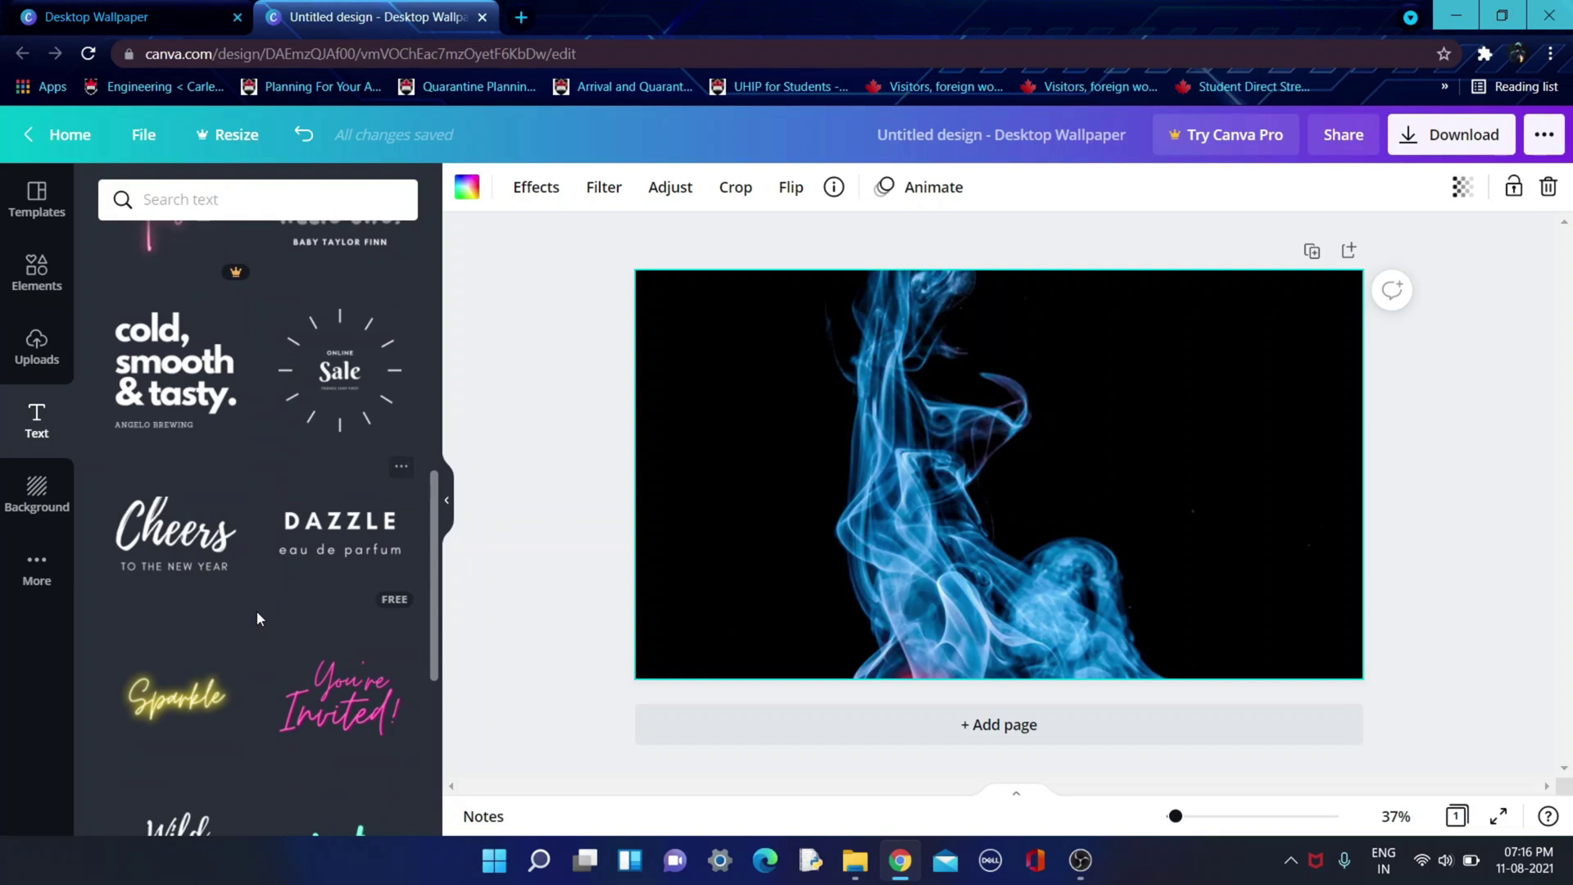
{"action": "scroll", "coordinate": [257, 611], "scroll_direction": "up", "scroll_amount": 1}
{"action": "scroll", "coordinate": [257, 611], "scroll_direction": "down", "scroll_amount": 5}
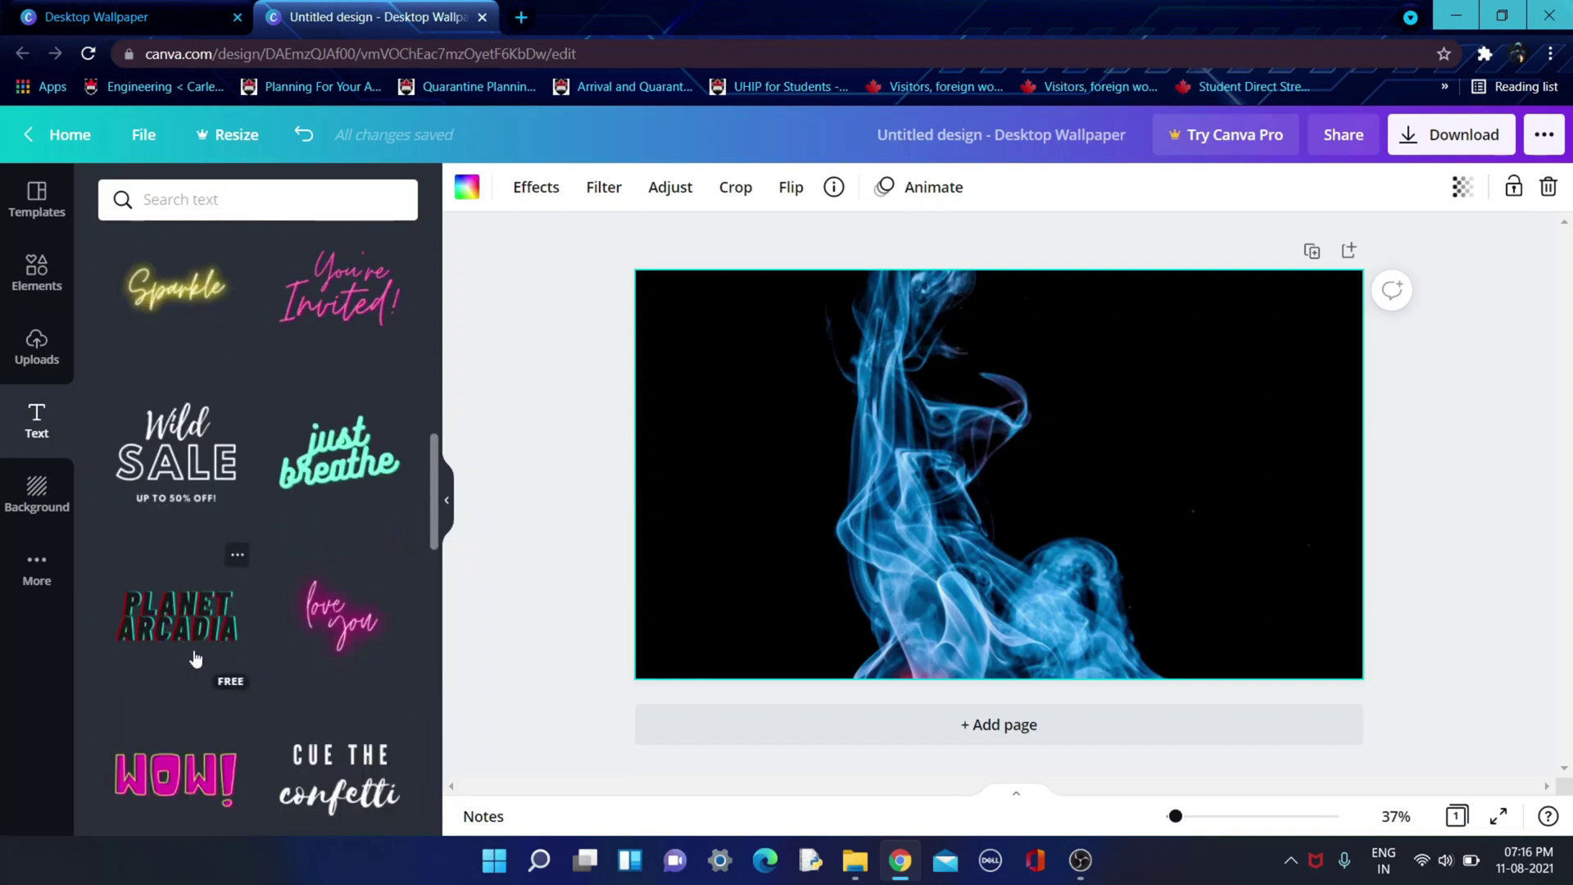
{"action": "scroll", "coordinate": [200, 660], "scroll_direction": "down", "scroll_amount": 2}
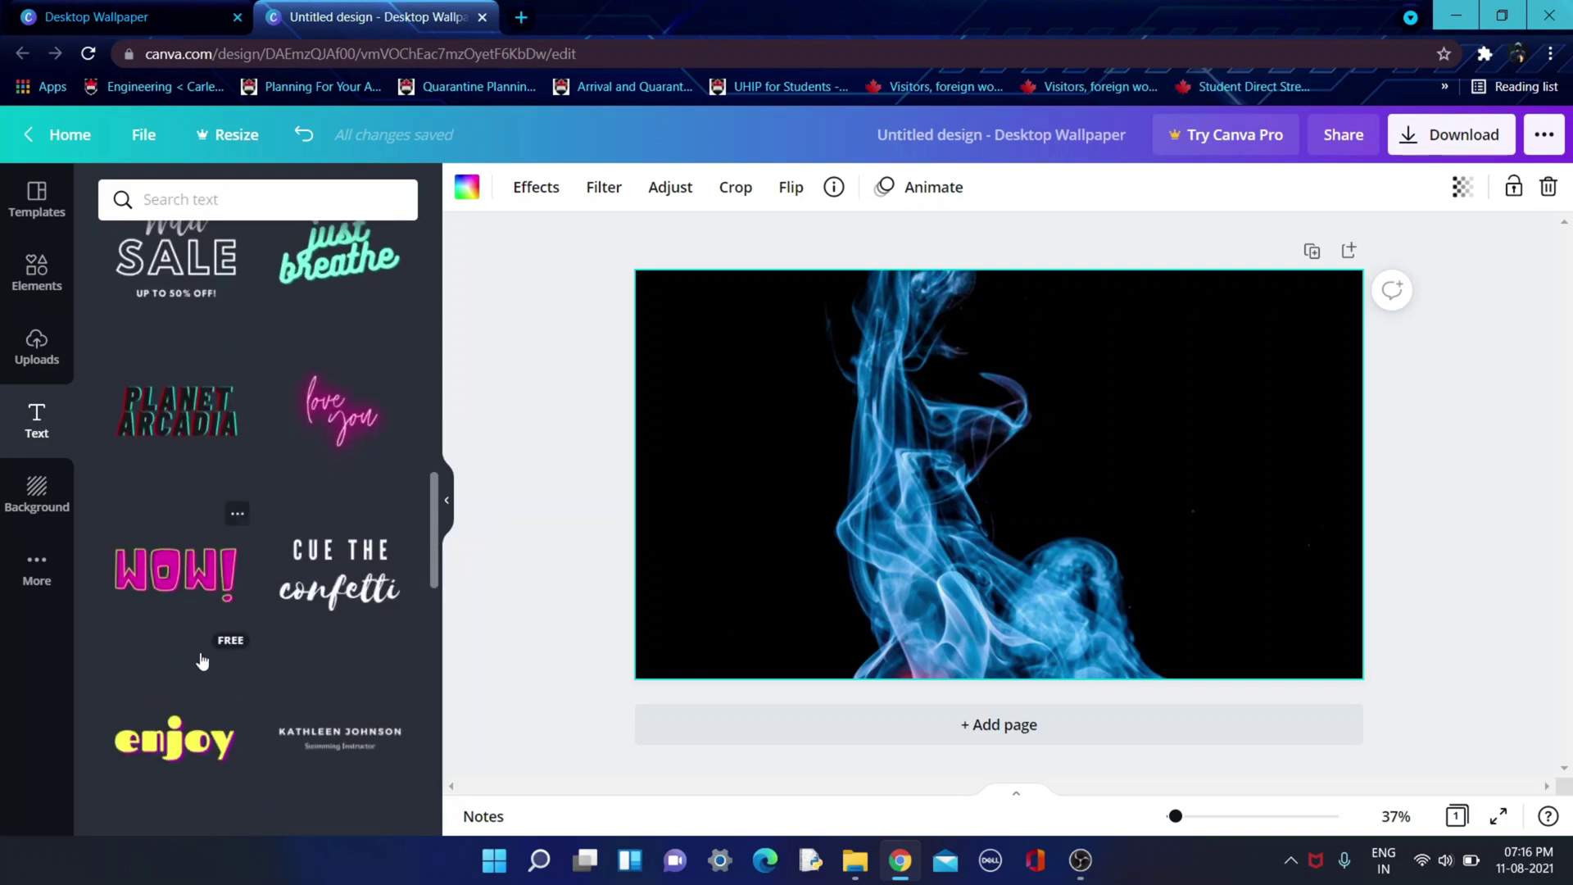
Add the pink WOW! text and replace it with the channel-name title
{"action": "left_click", "coordinate": [168, 589]}
{"action": "left_click_drag", "start_coordinate": [1070, 516], "coordinate": [1028, 482]}
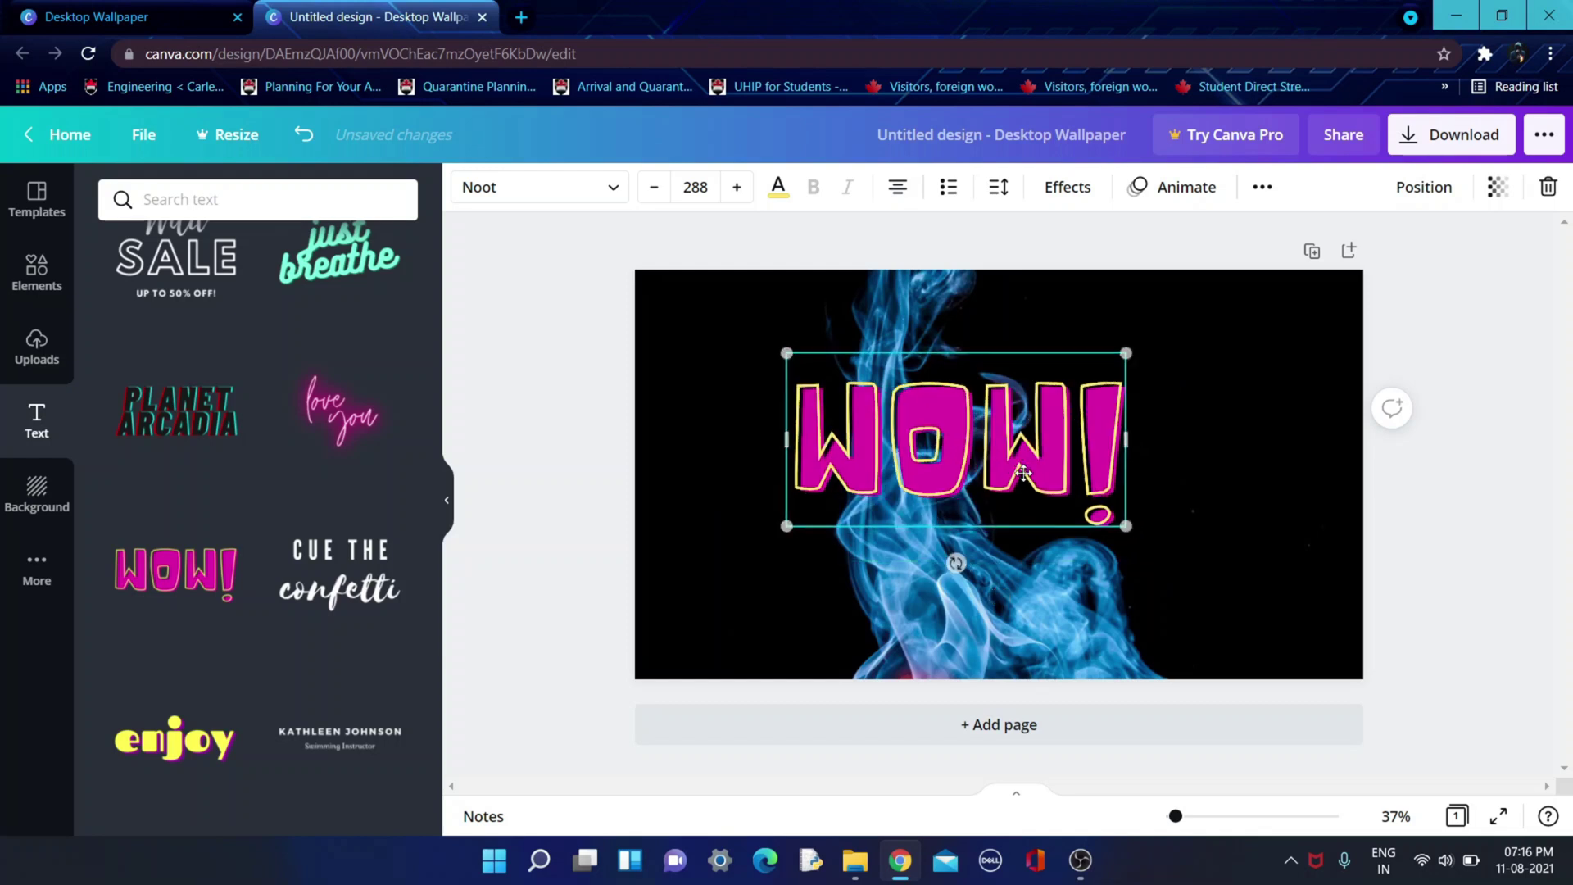
{"action": "double_click", "coordinate": [1091, 474]}
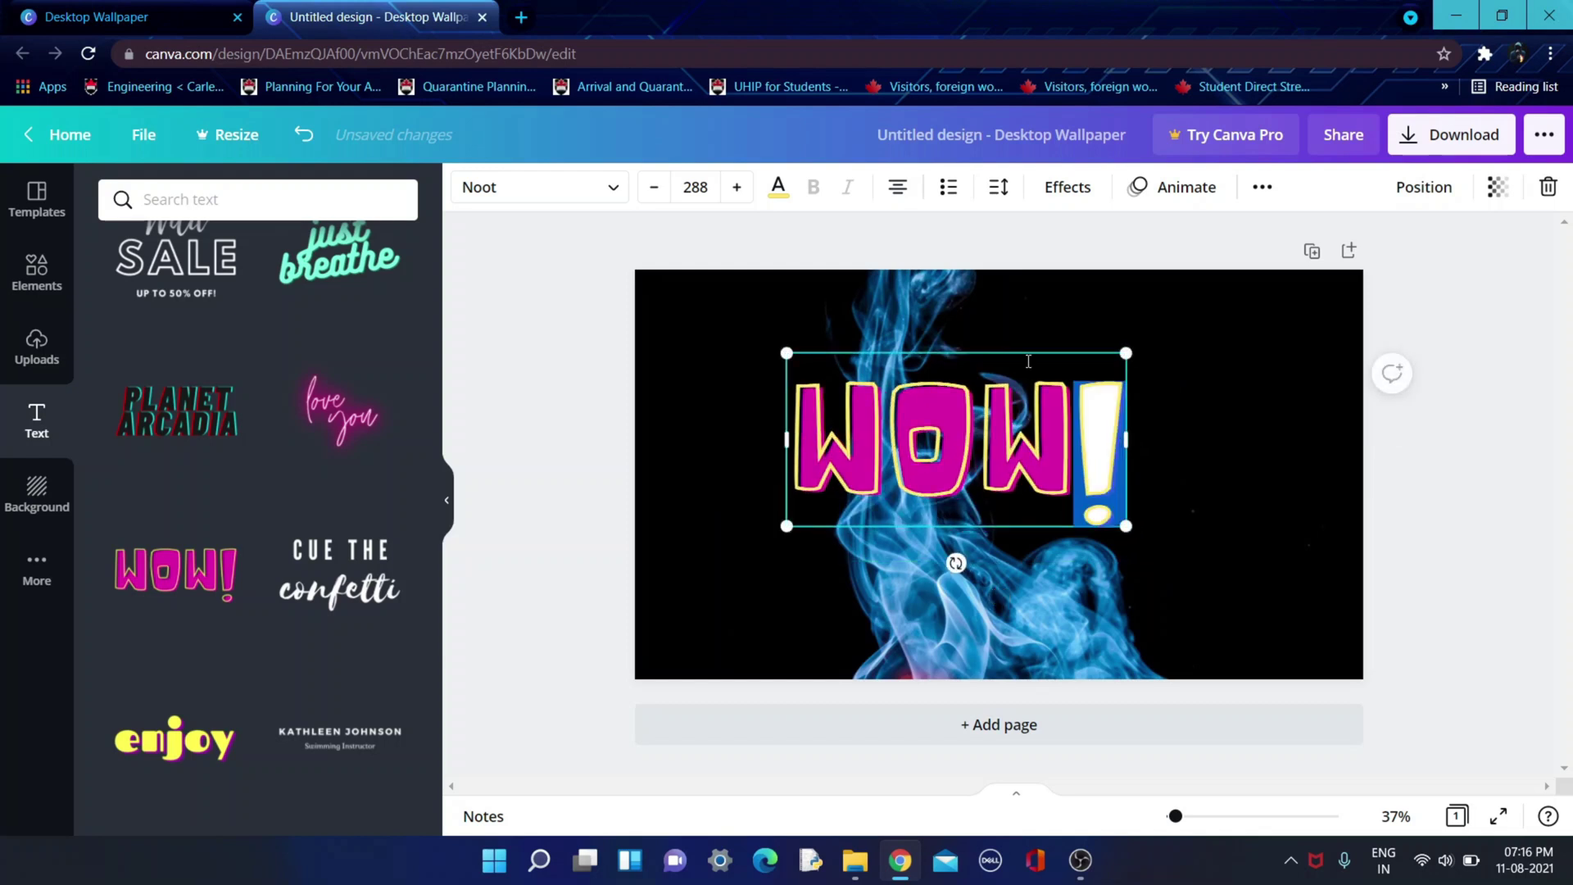
{"action": "key", "text": "BackSpace"}
{"action": "key", "text": "BackSpace"}
{"action": "key", "text": "BackSpace"}
{"action": "key", "text": "BackSpace"}
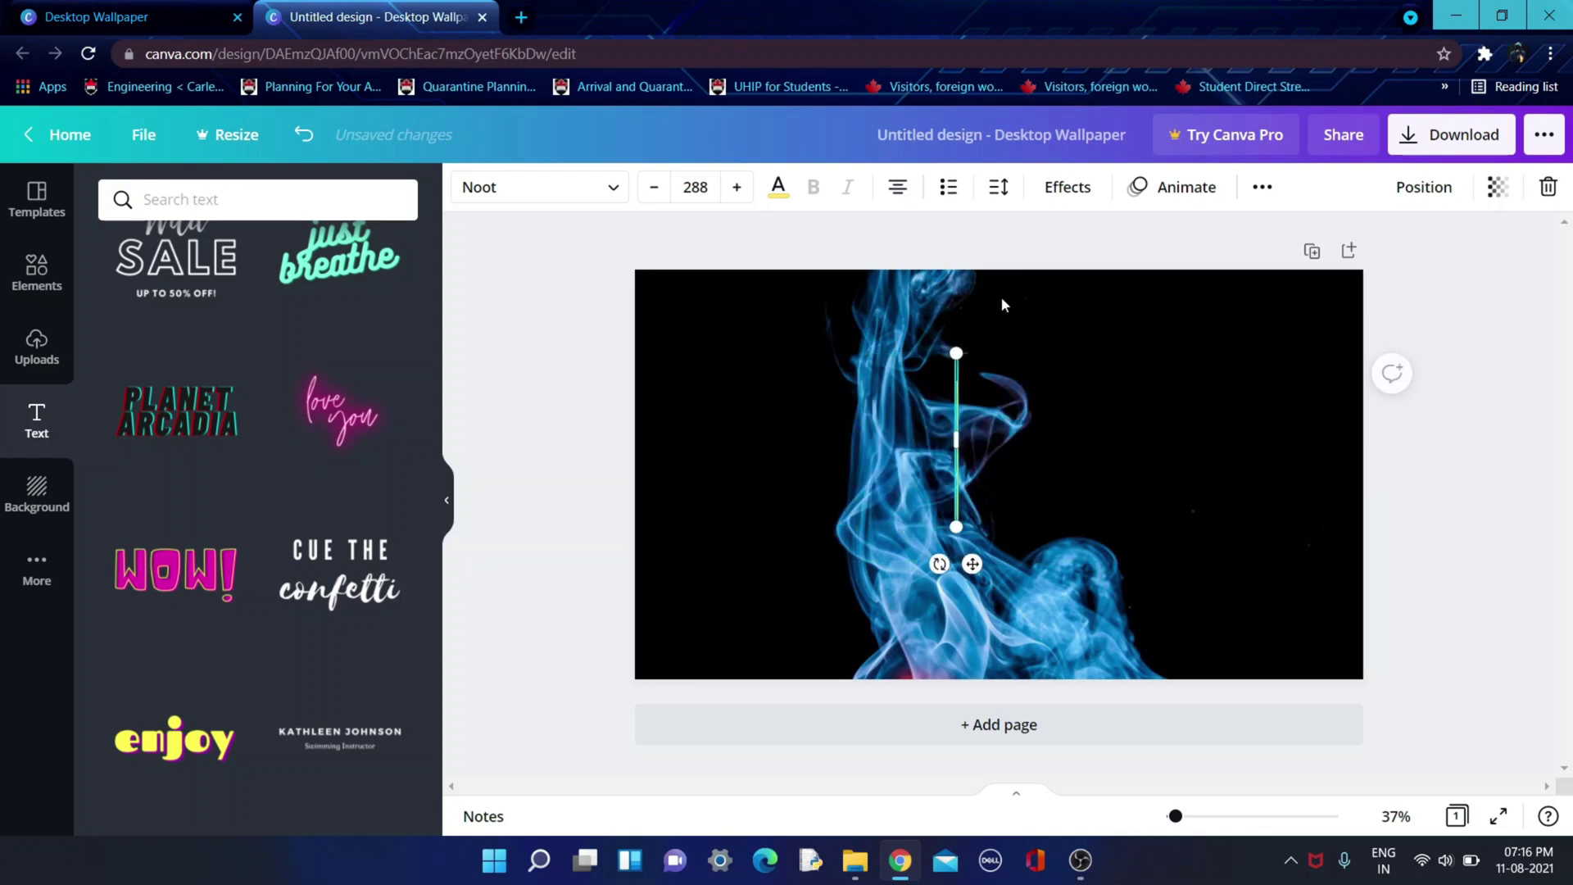
{"action": "type", "text": "TEC"}
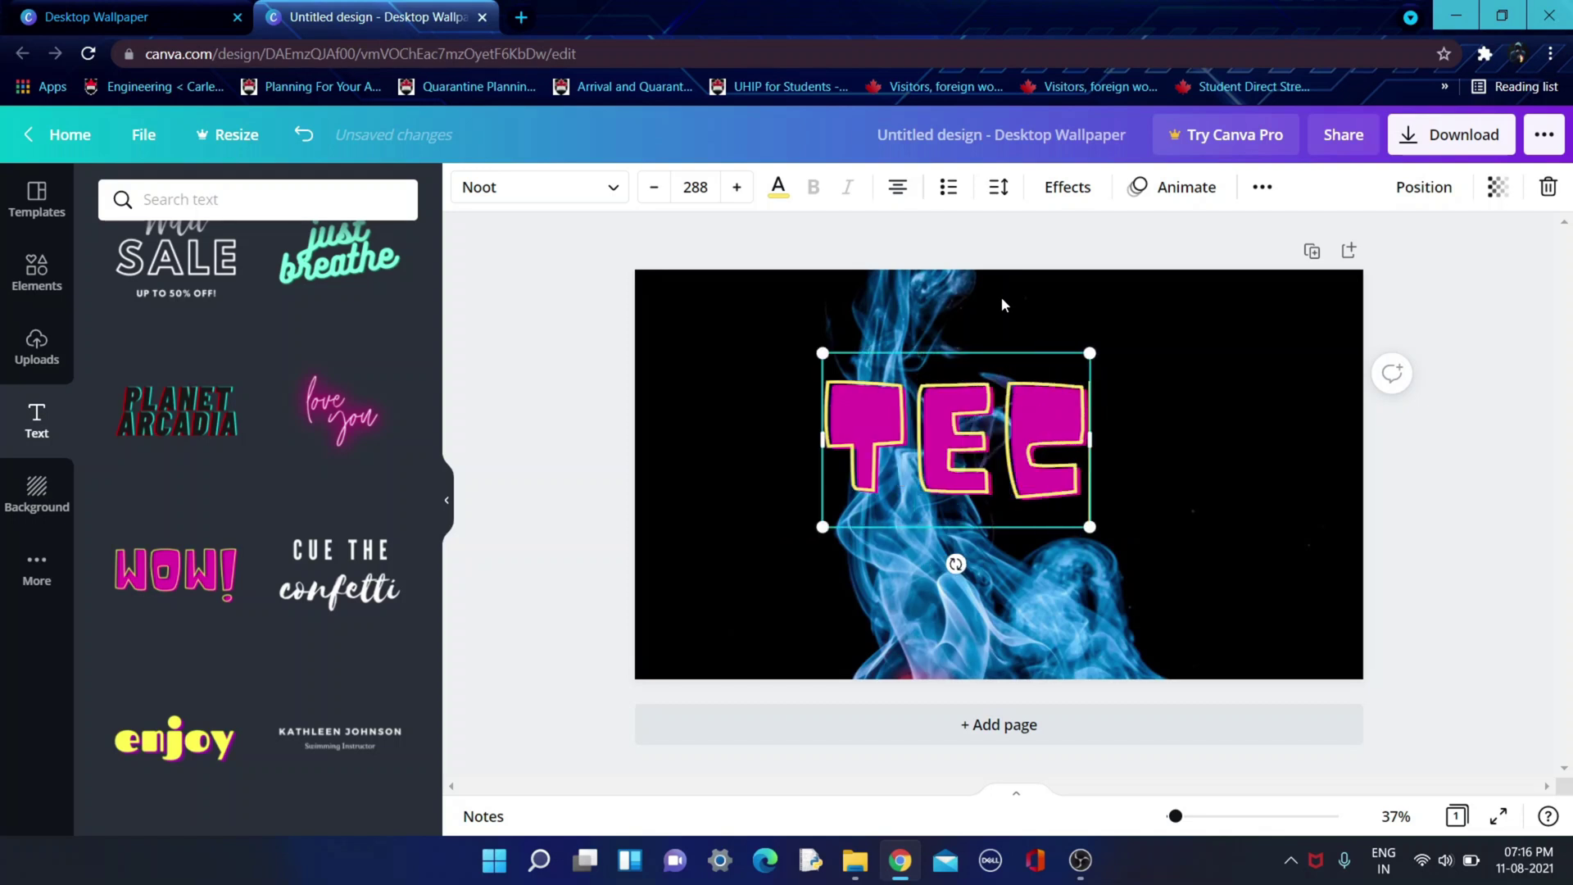
{"action": "type", "text": "H WITH"}
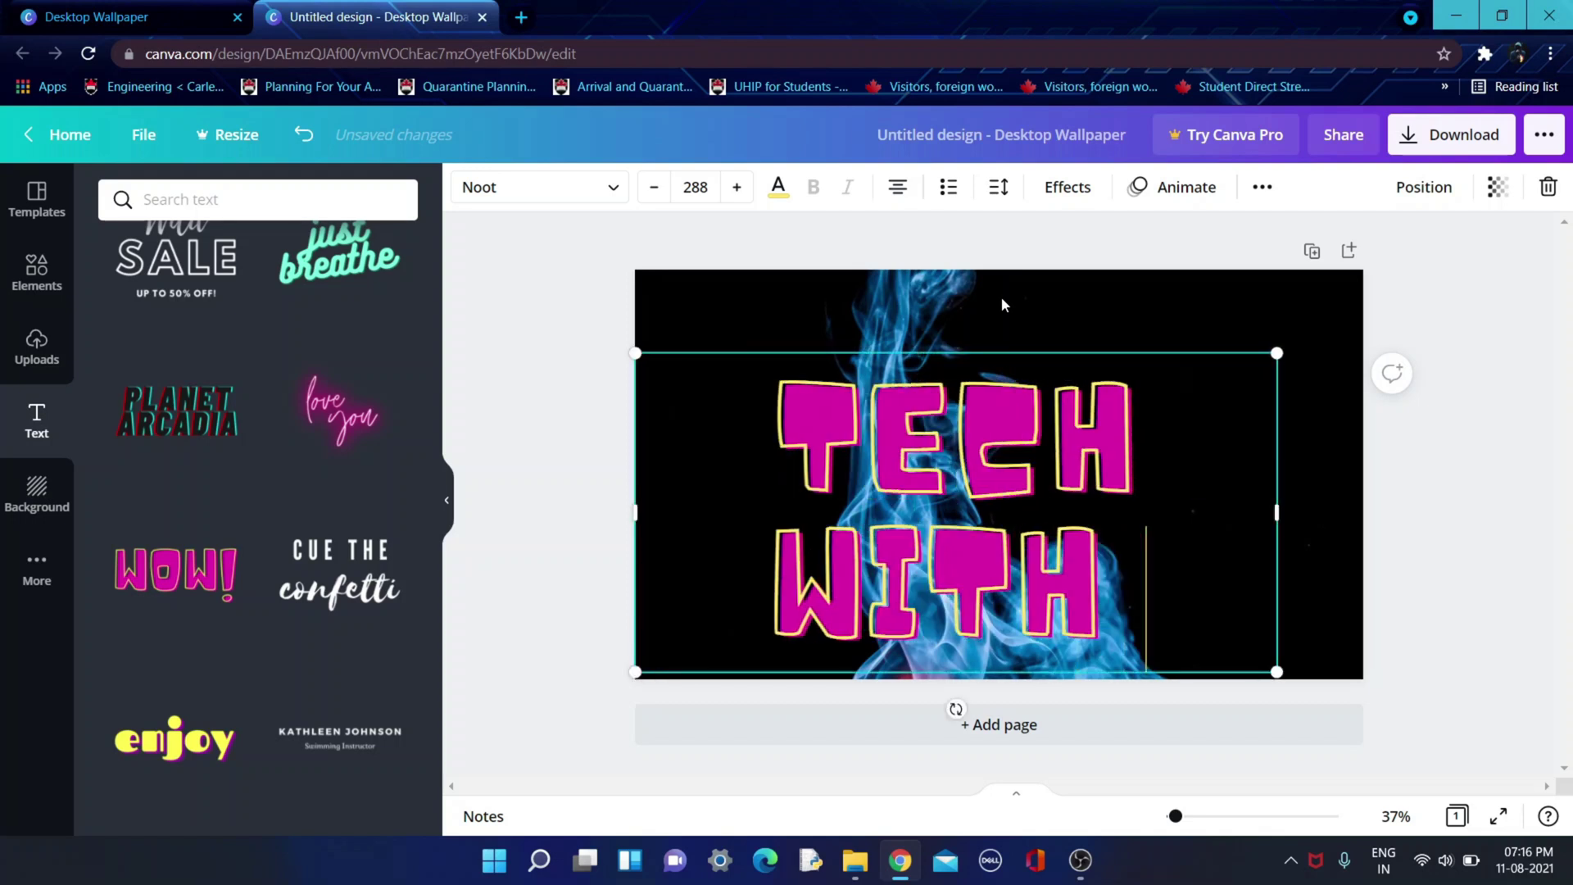
{"action": "type", "text": " PRAVEEN"}
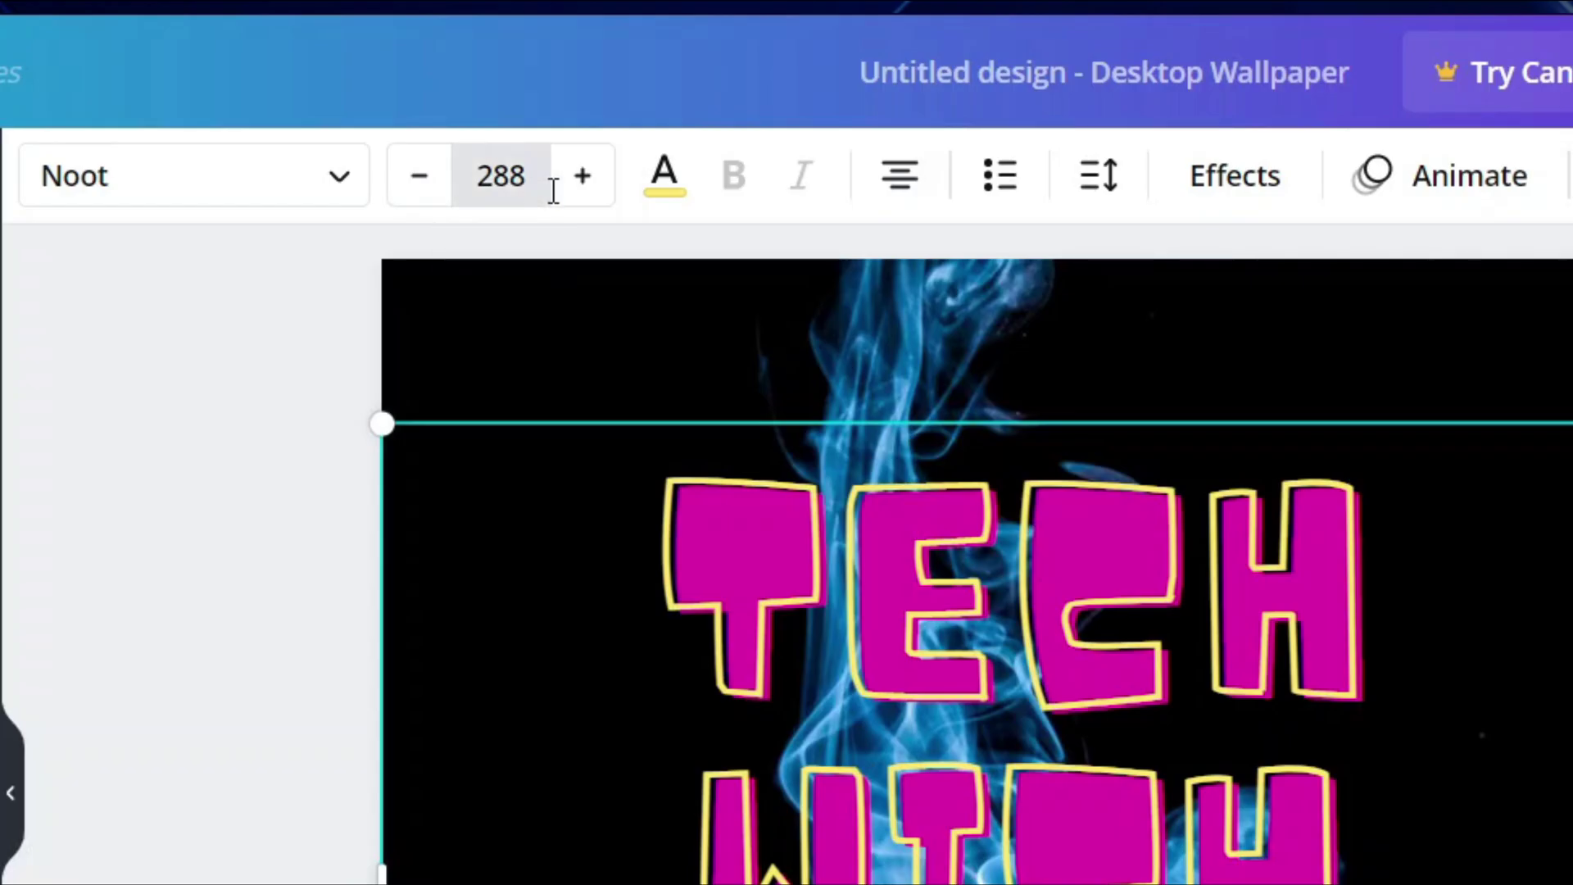
Set the title's font size to 100, shift it left, then enlarge it to 120
{"action": "left_click", "coordinate": [685, 185]}
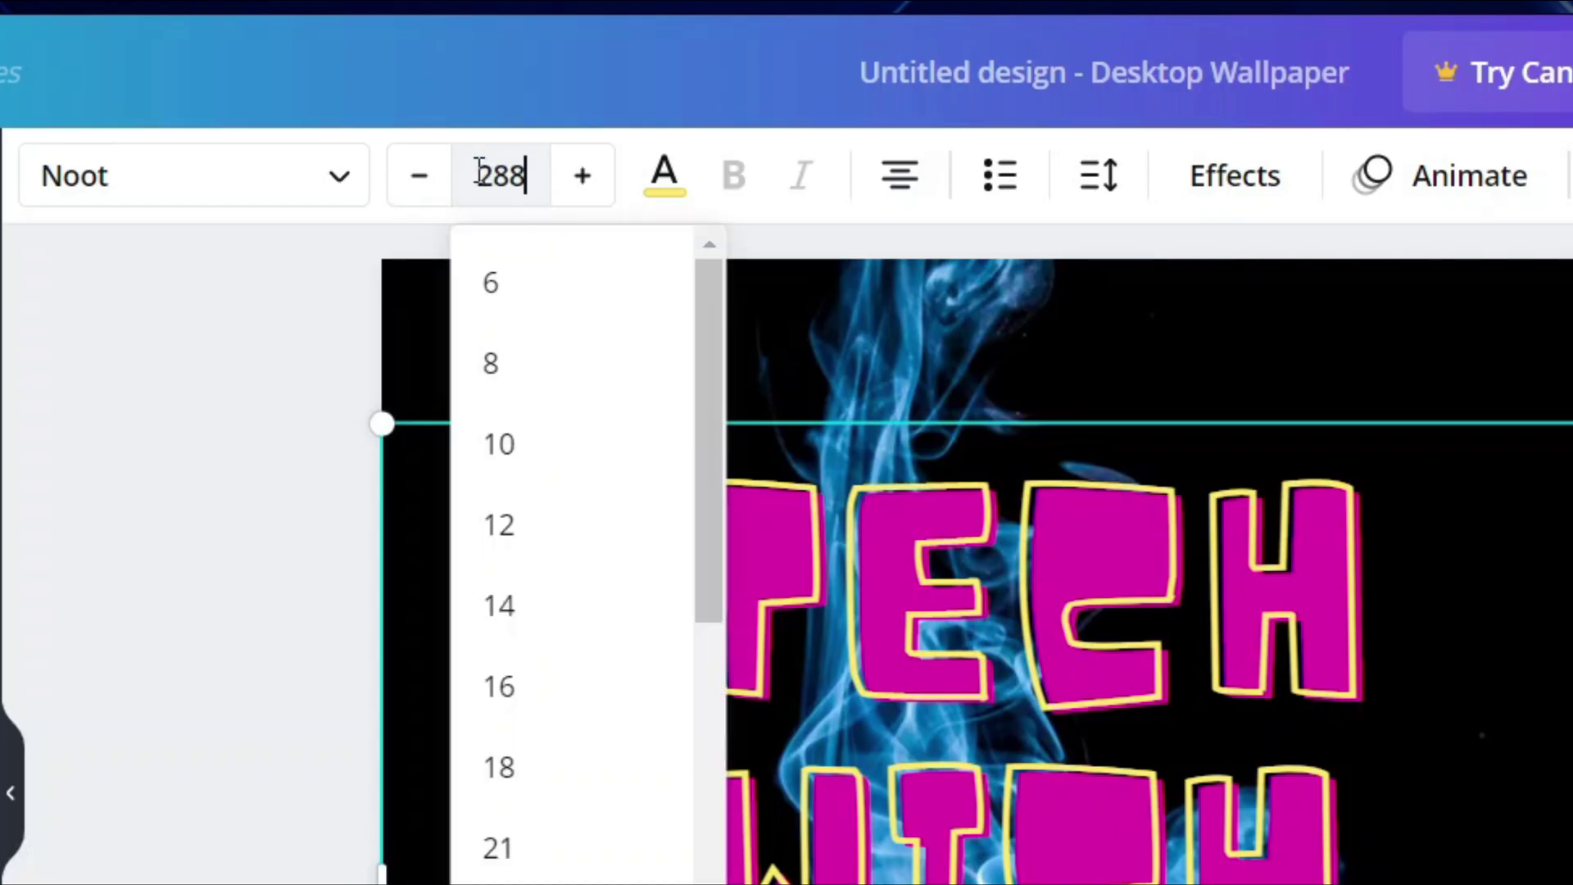
{"action": "key", "text": "BackSpace"}
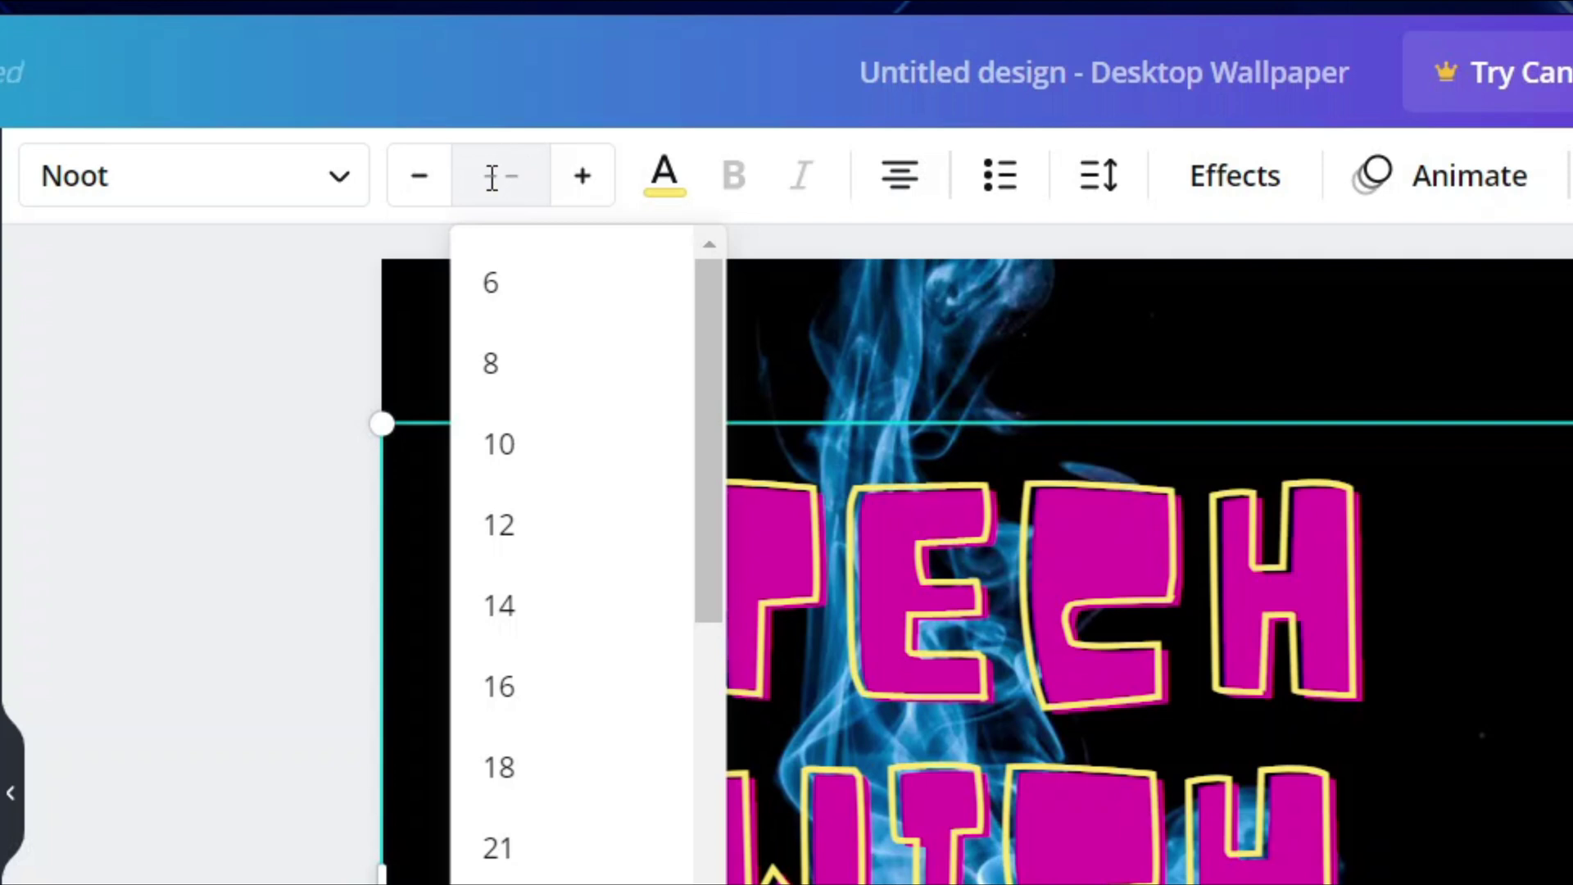
{"action": "type", "text": "1"}
{"action": "type", "text": "00"}
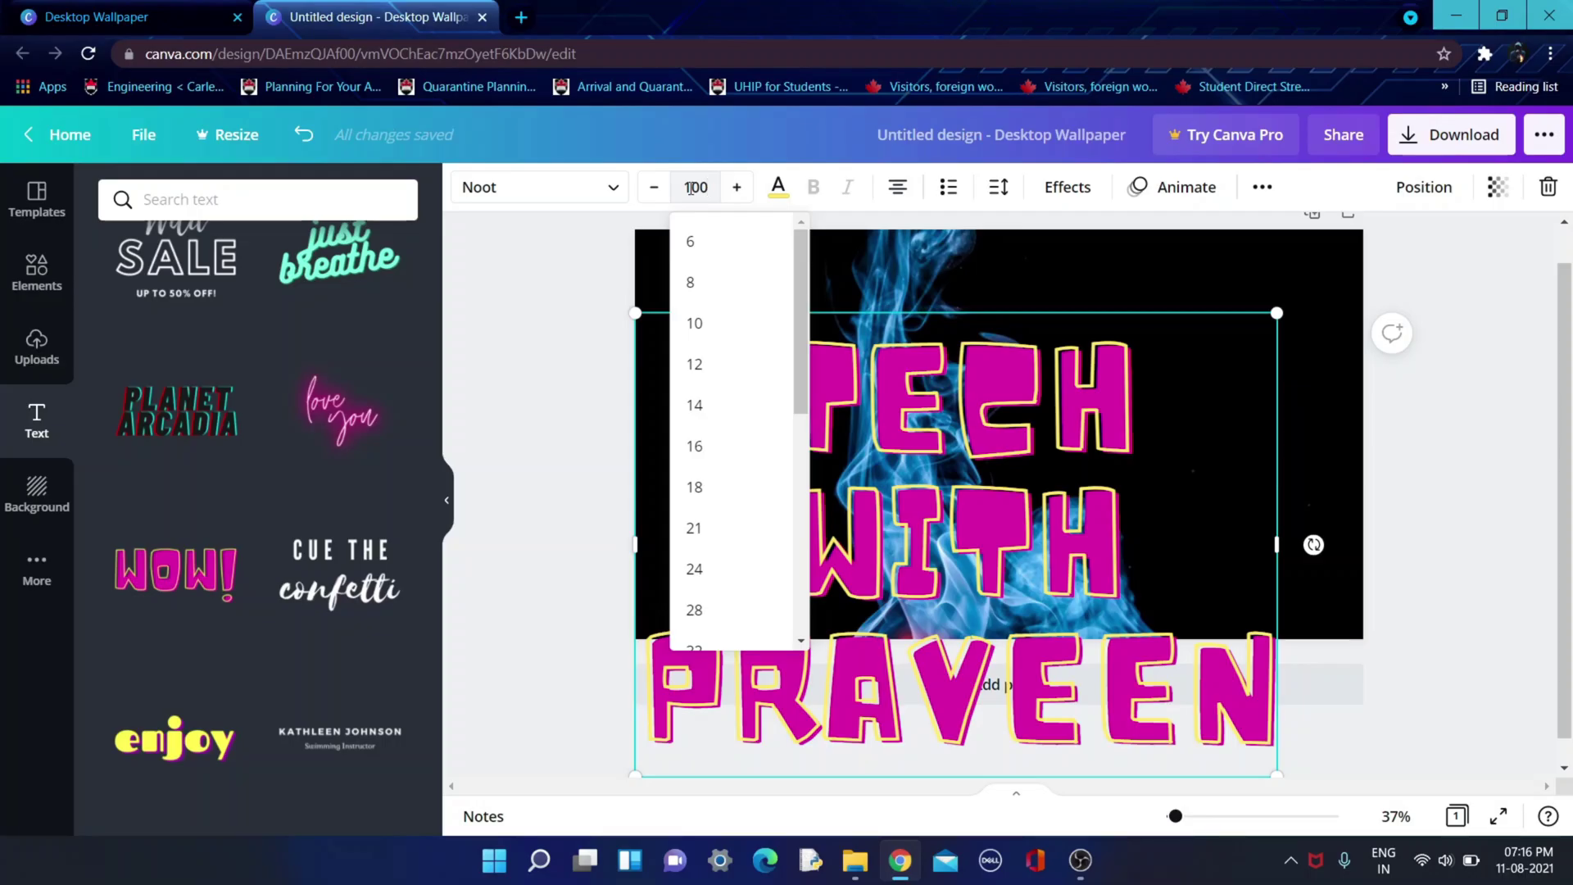
{"action": "key", "text": "Return"}
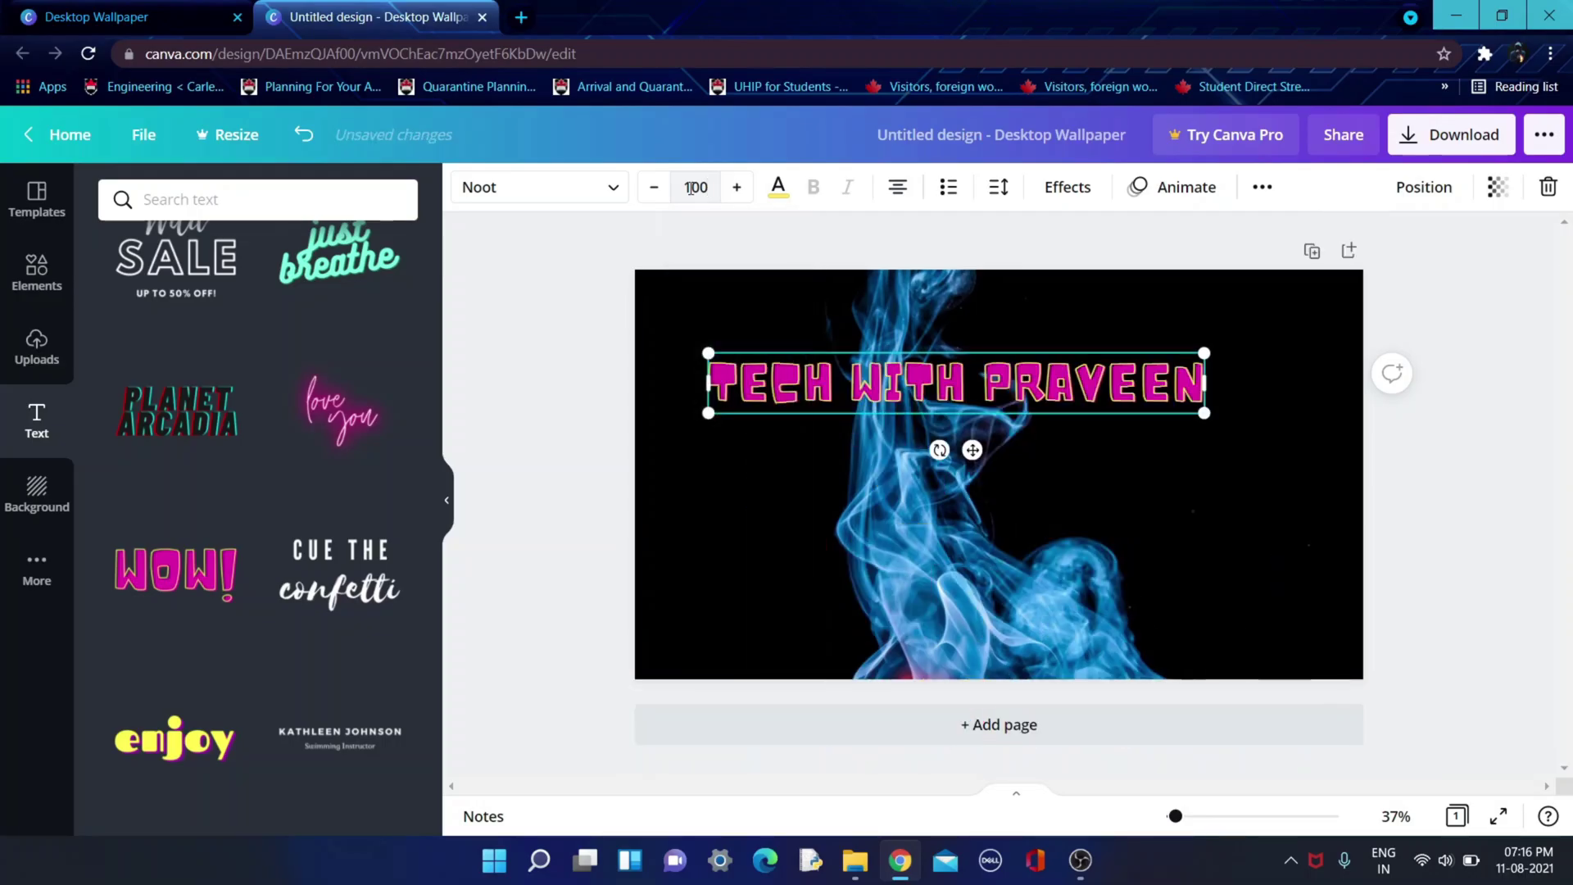
{"action": "left_click_drag", "start_coordinate": [975, 450], "coordinate": [949, 447]}
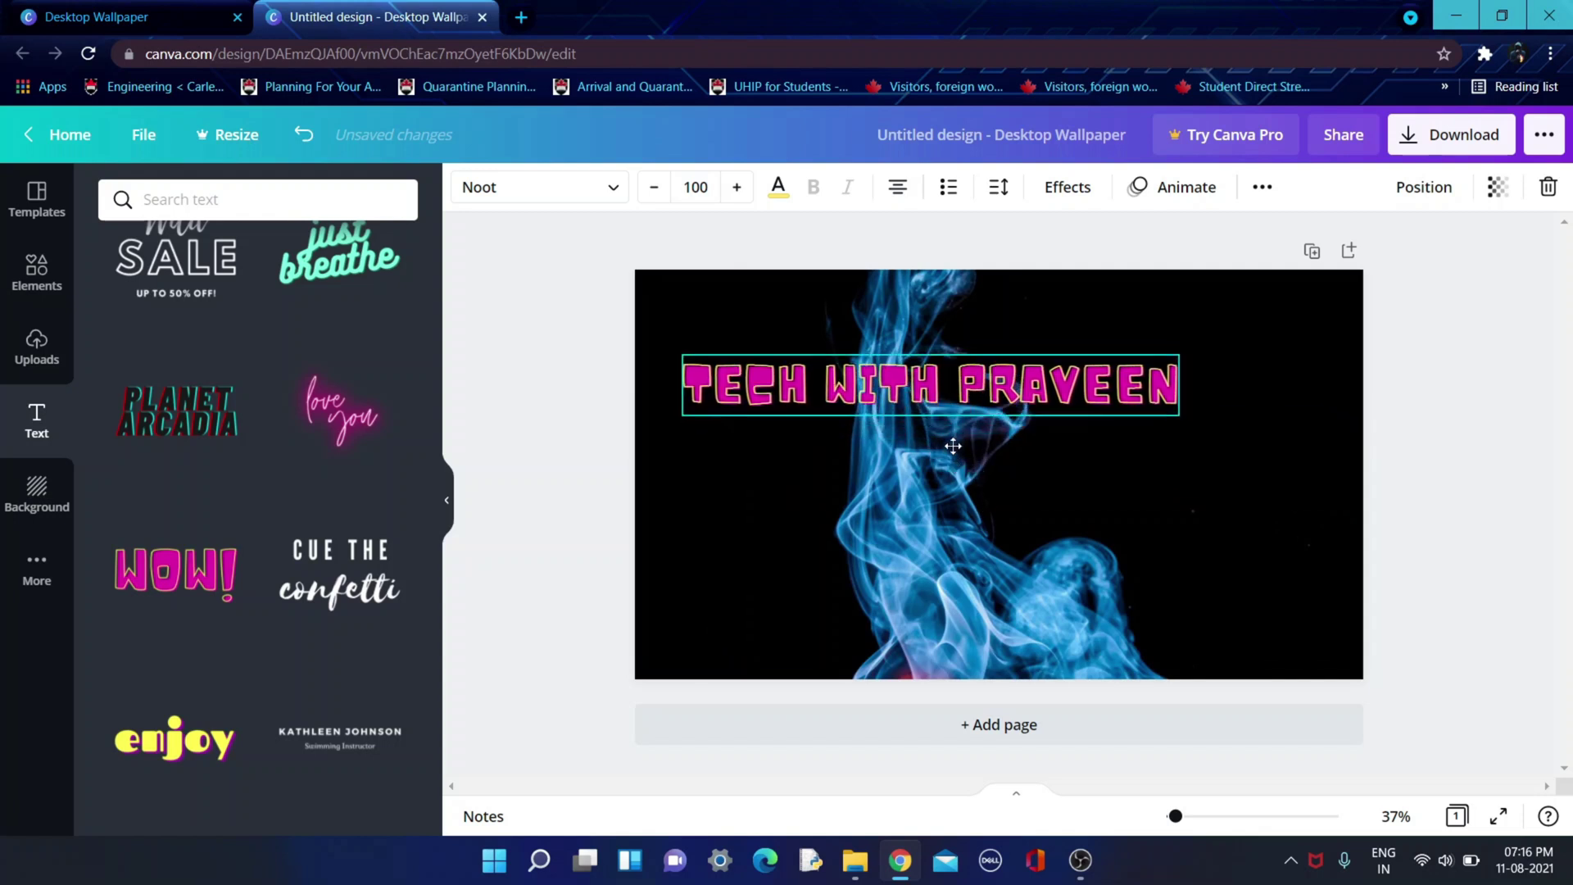
{"action": "left_click_drag", "start_coordinate": [1192, 409], "coordinate": [1282, 524]}
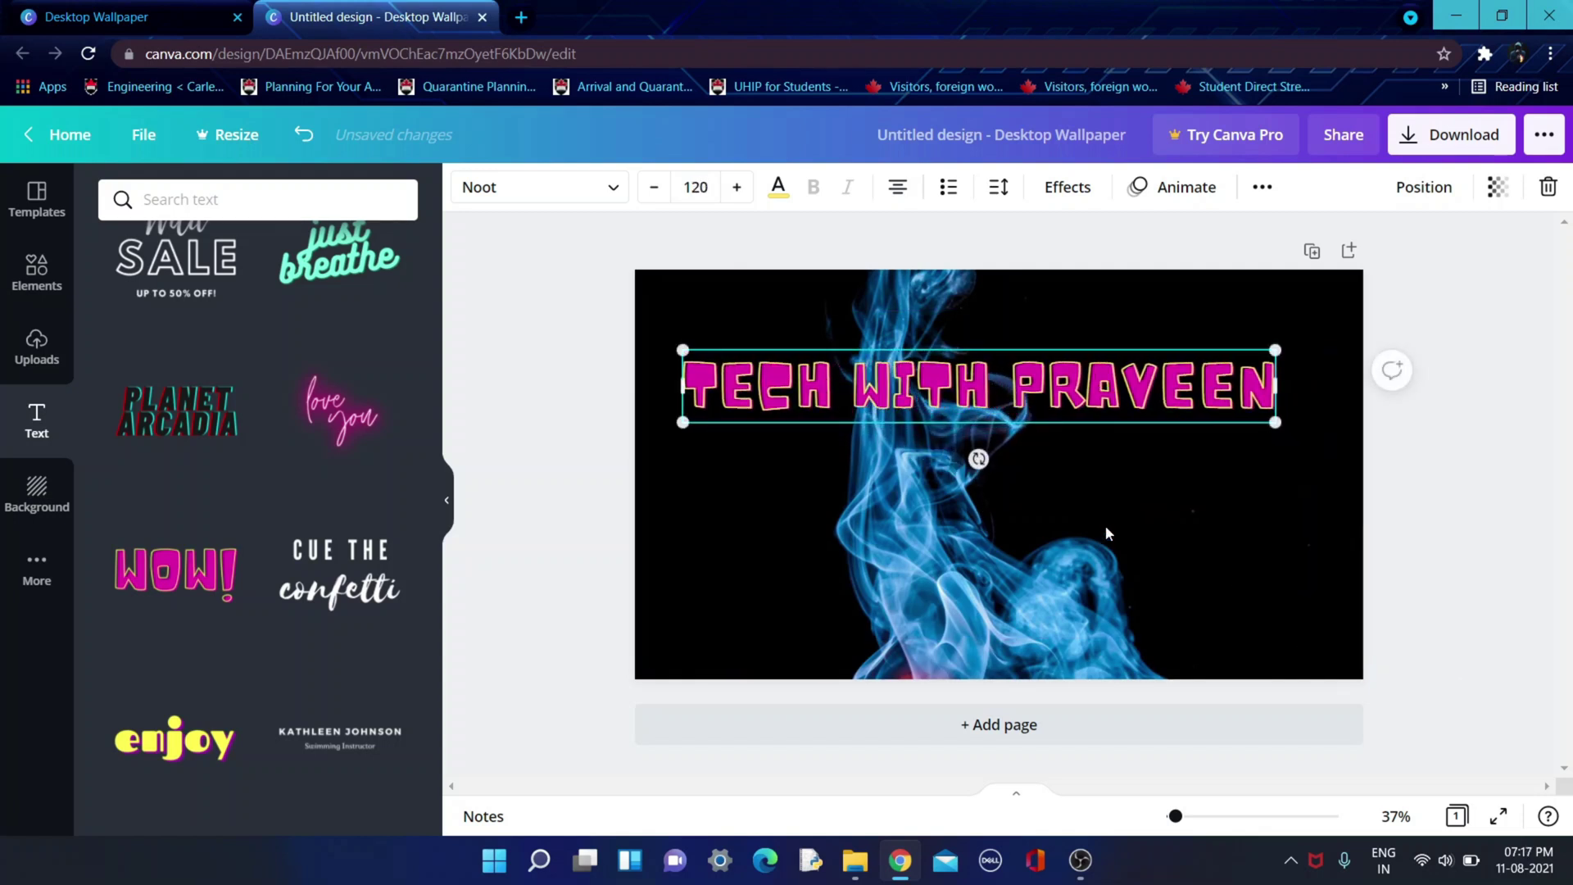
Search the Elements graphics for 'Tech'
{"action": "left_click", "coordinate": [1483, 487]}
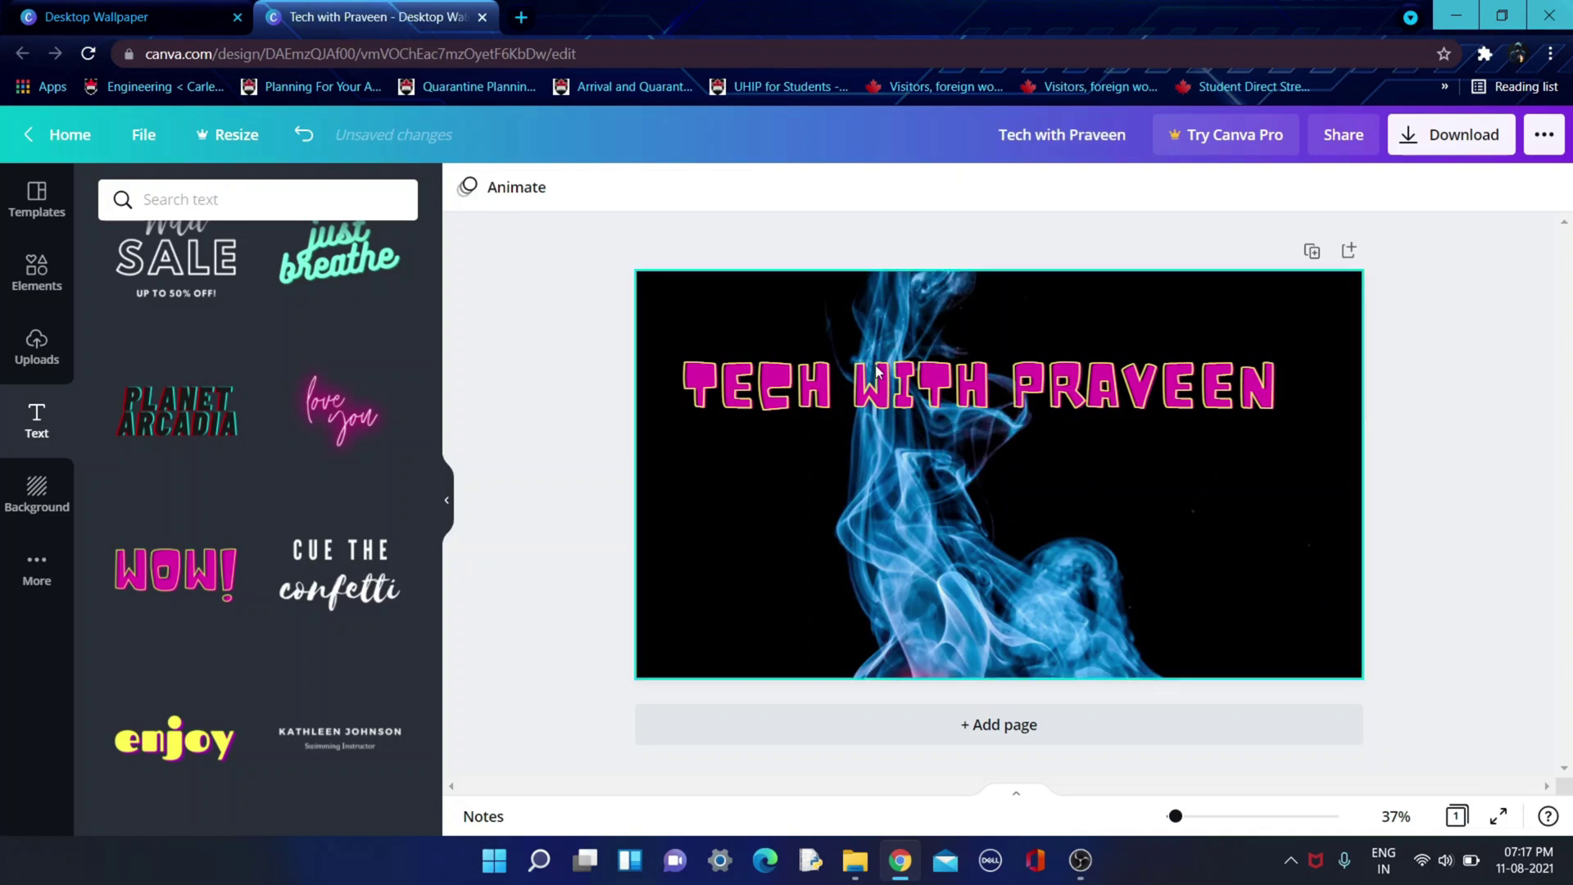
{"action": "left_click", "coordinate": [36, 279]}
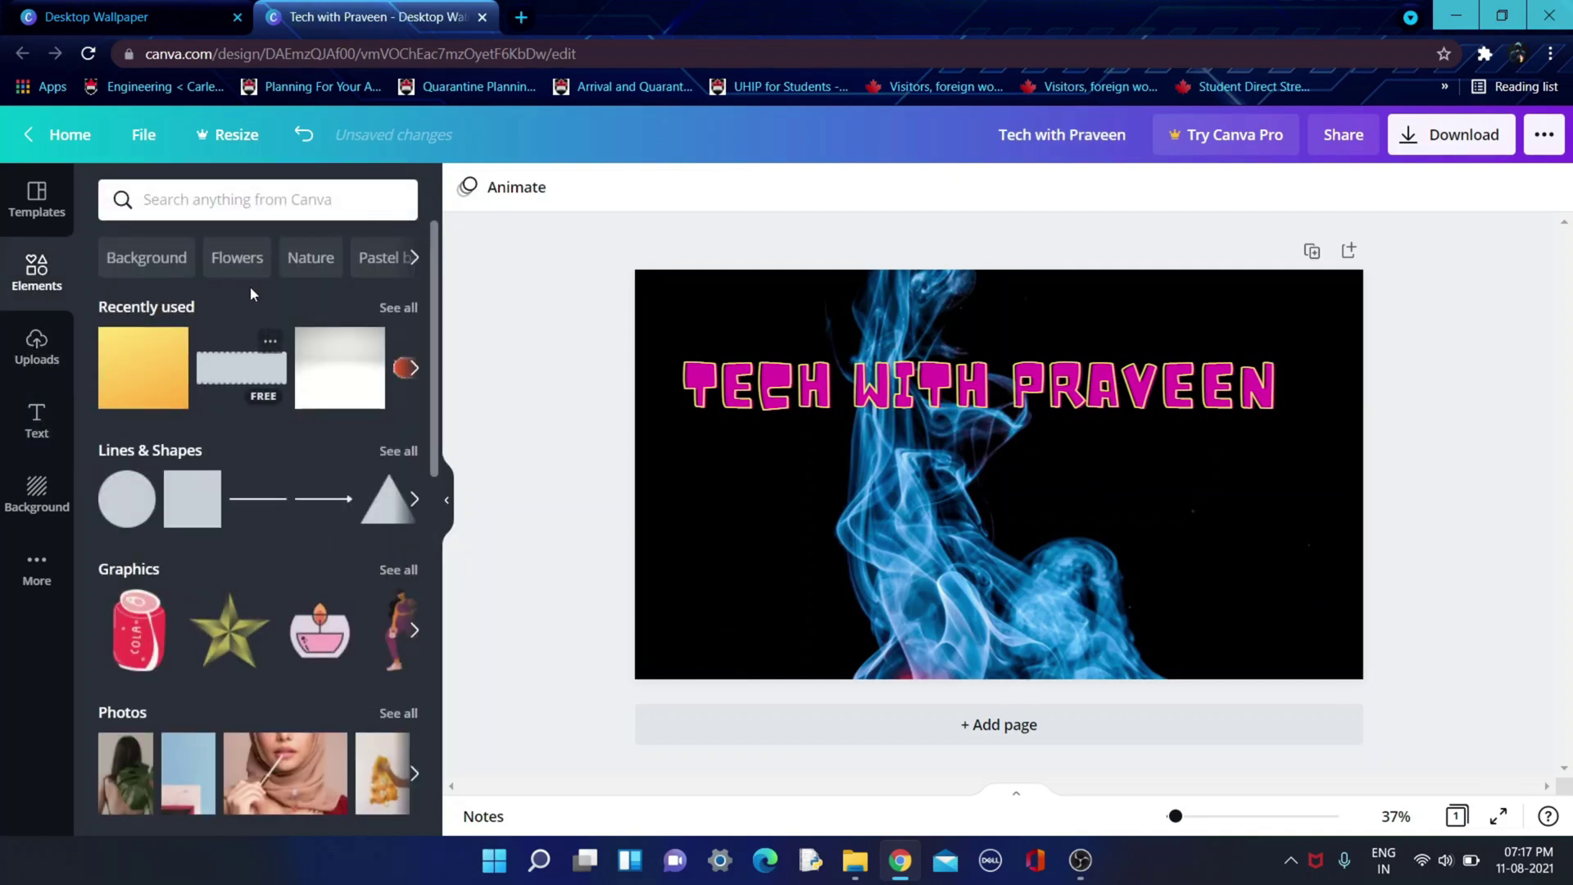
{"action": "scroll", "coordinate": [311, 484], "scroll_direction": "down", "scroll_amount": 2}
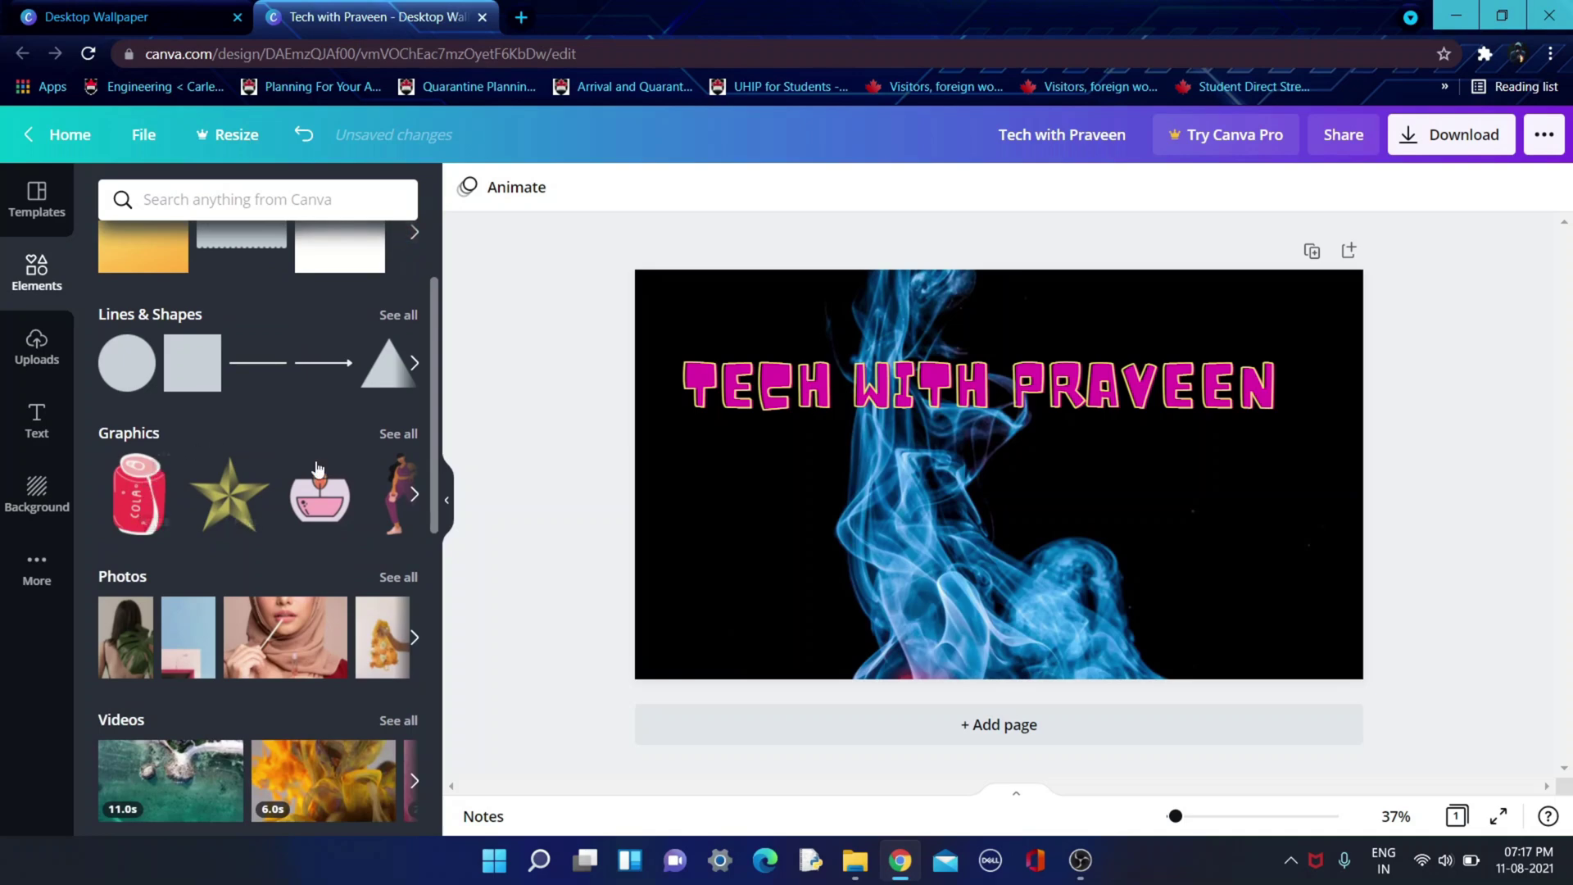
{"action": "scroll", "coordinate": [328, 533], "scroll_direction": "down", "scroll_amount": 8}
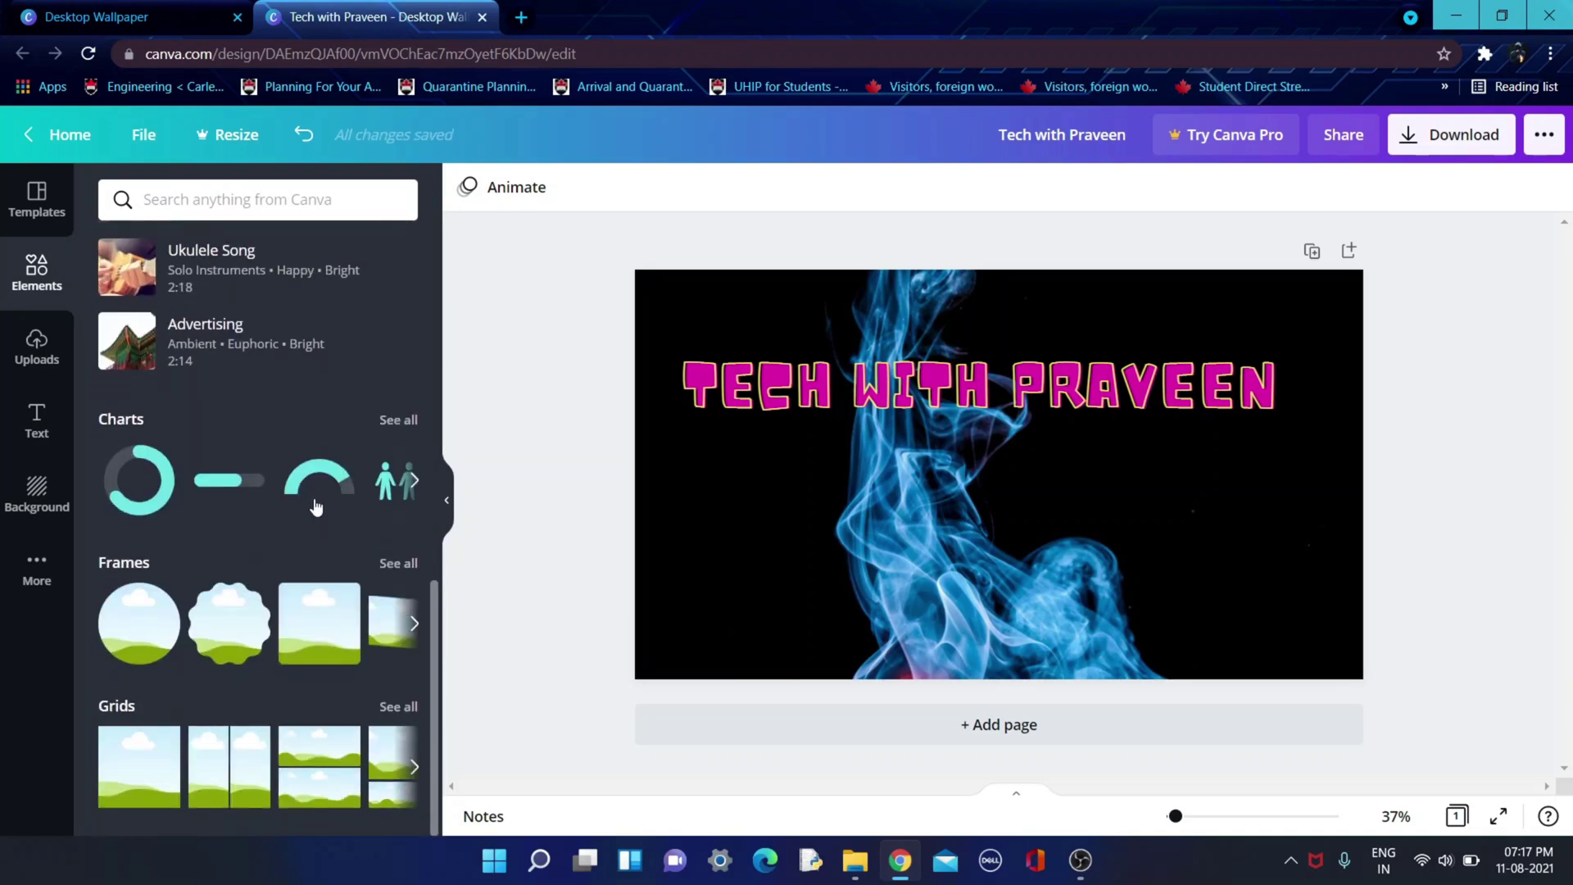
{"action": "scroll", "coordinate": [314, 508], "scroll_direction": "up", "scroll_amount": 10}
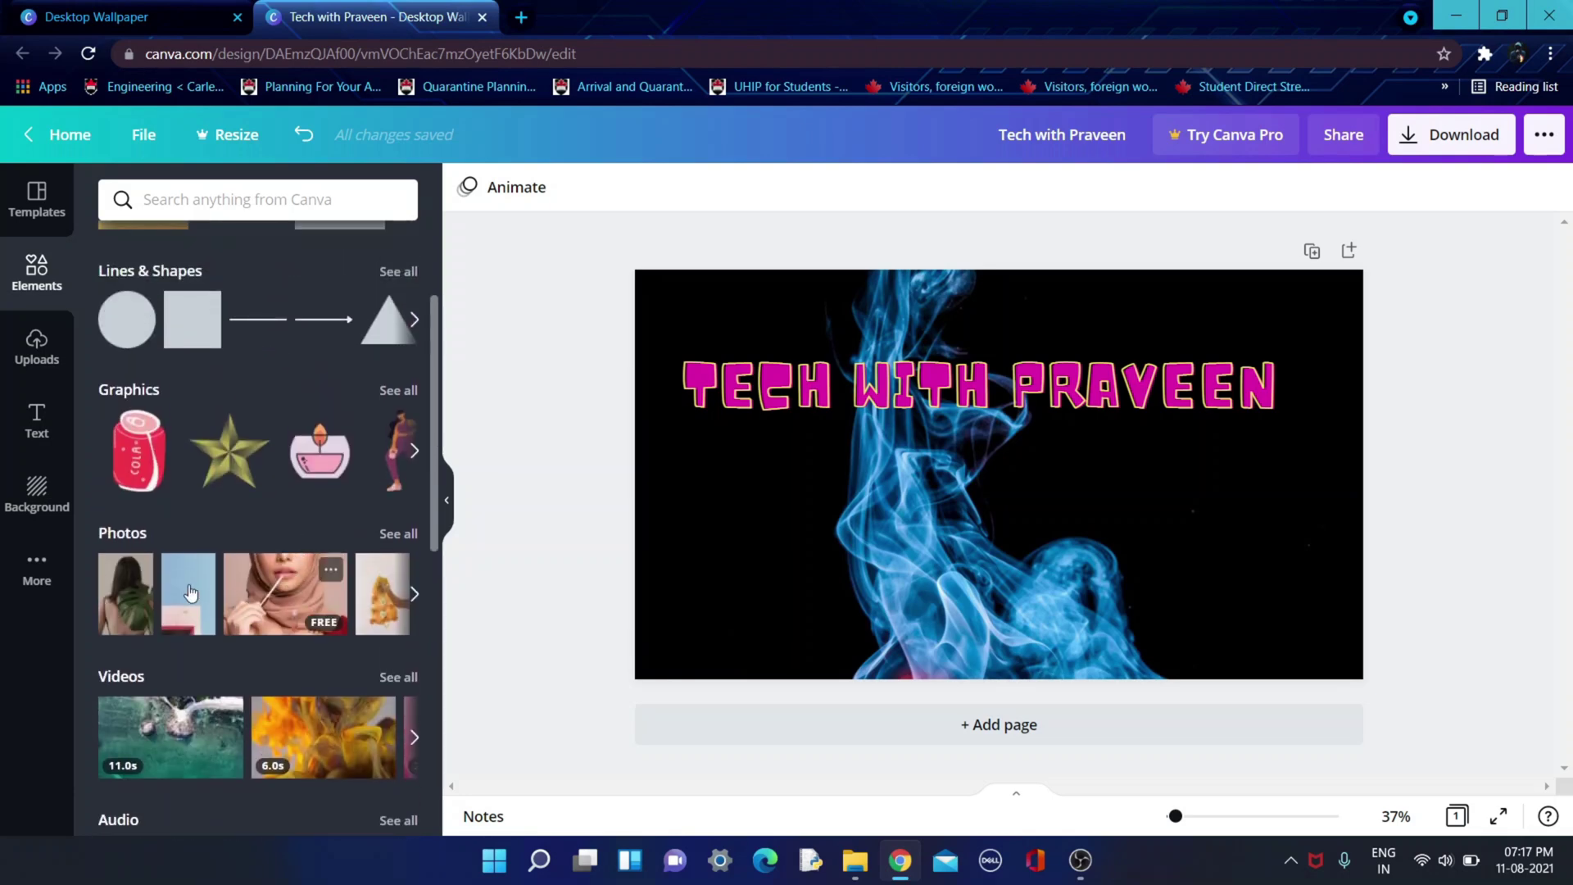
{"action": "scroll", "coordinate": [190, 592], "scroll_direction": "up", "scroll_amount": 1}
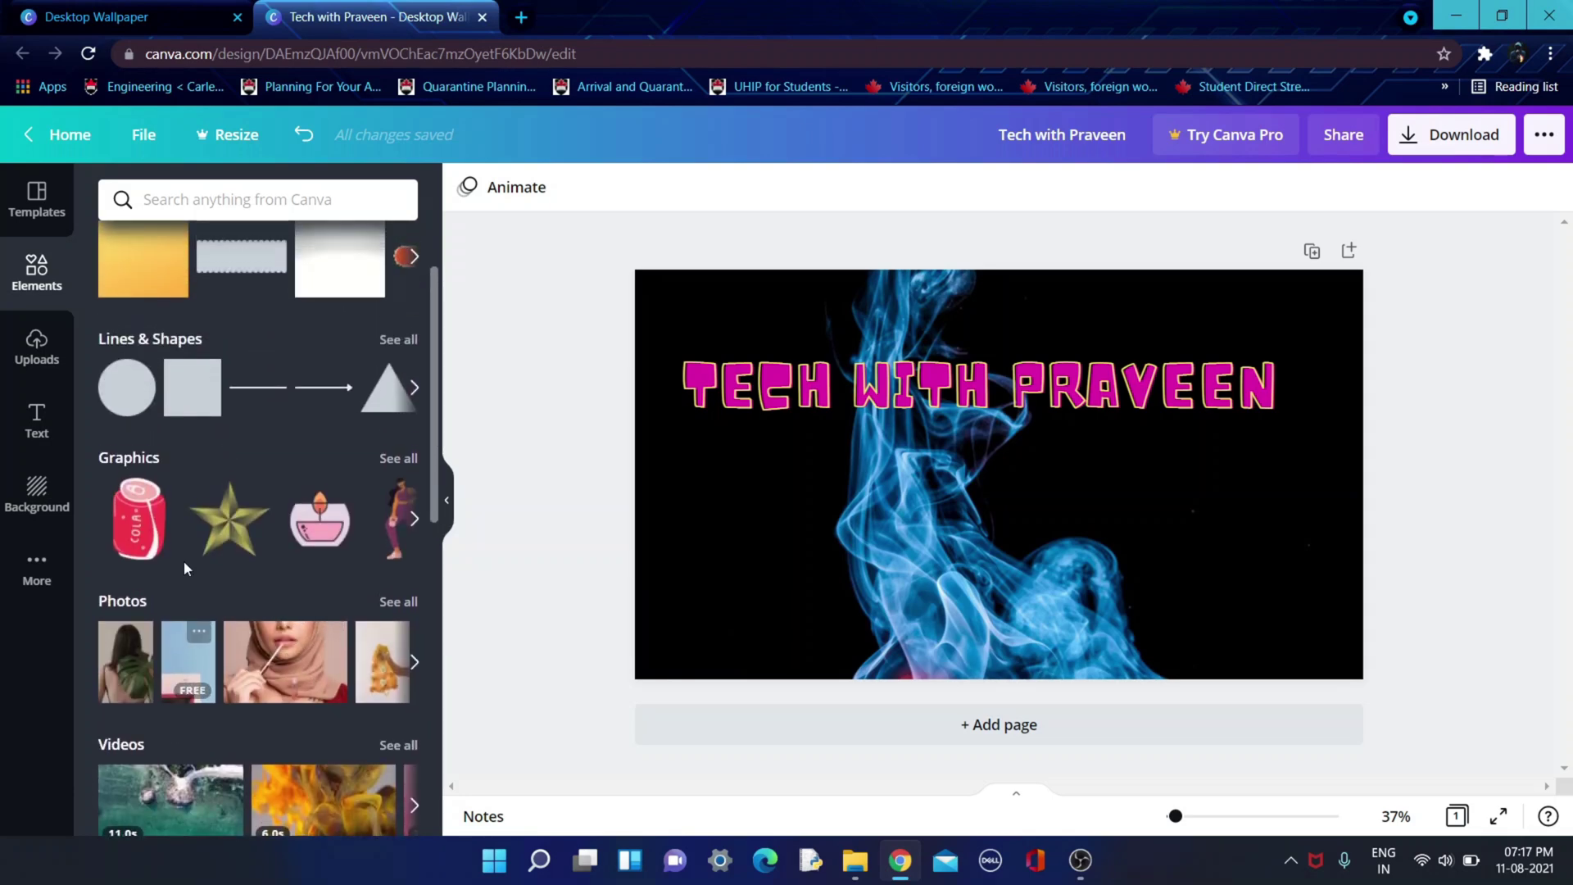
{"action": "left_click", "coordinate": [393, 466]}
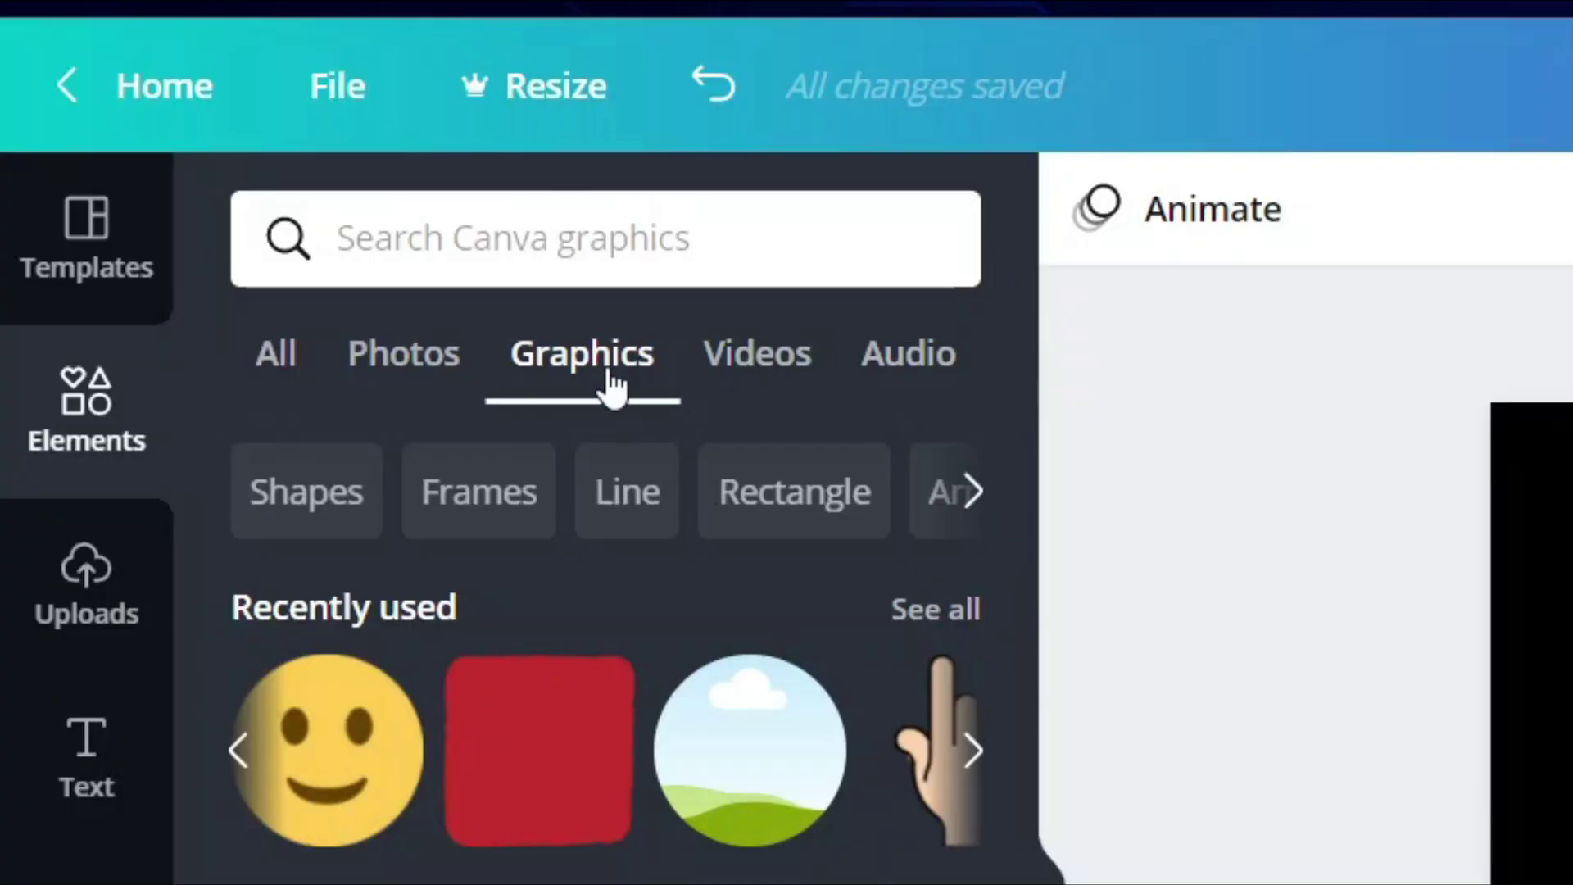
{"action": "left_click", "coordinate": [257, 203]}
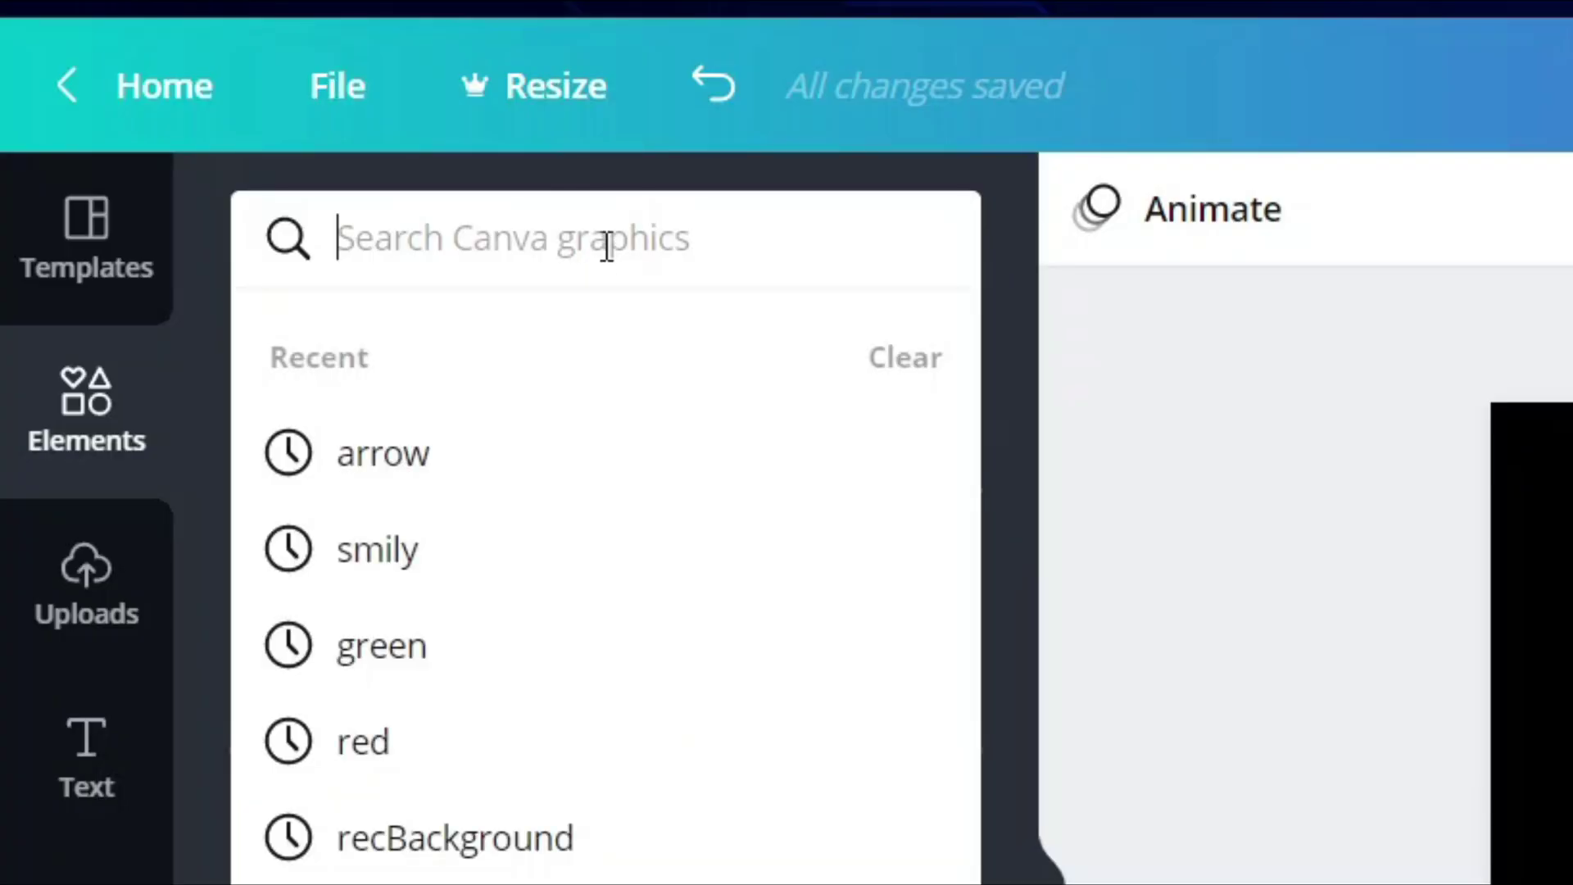
{"action": "type", "text": "T"}
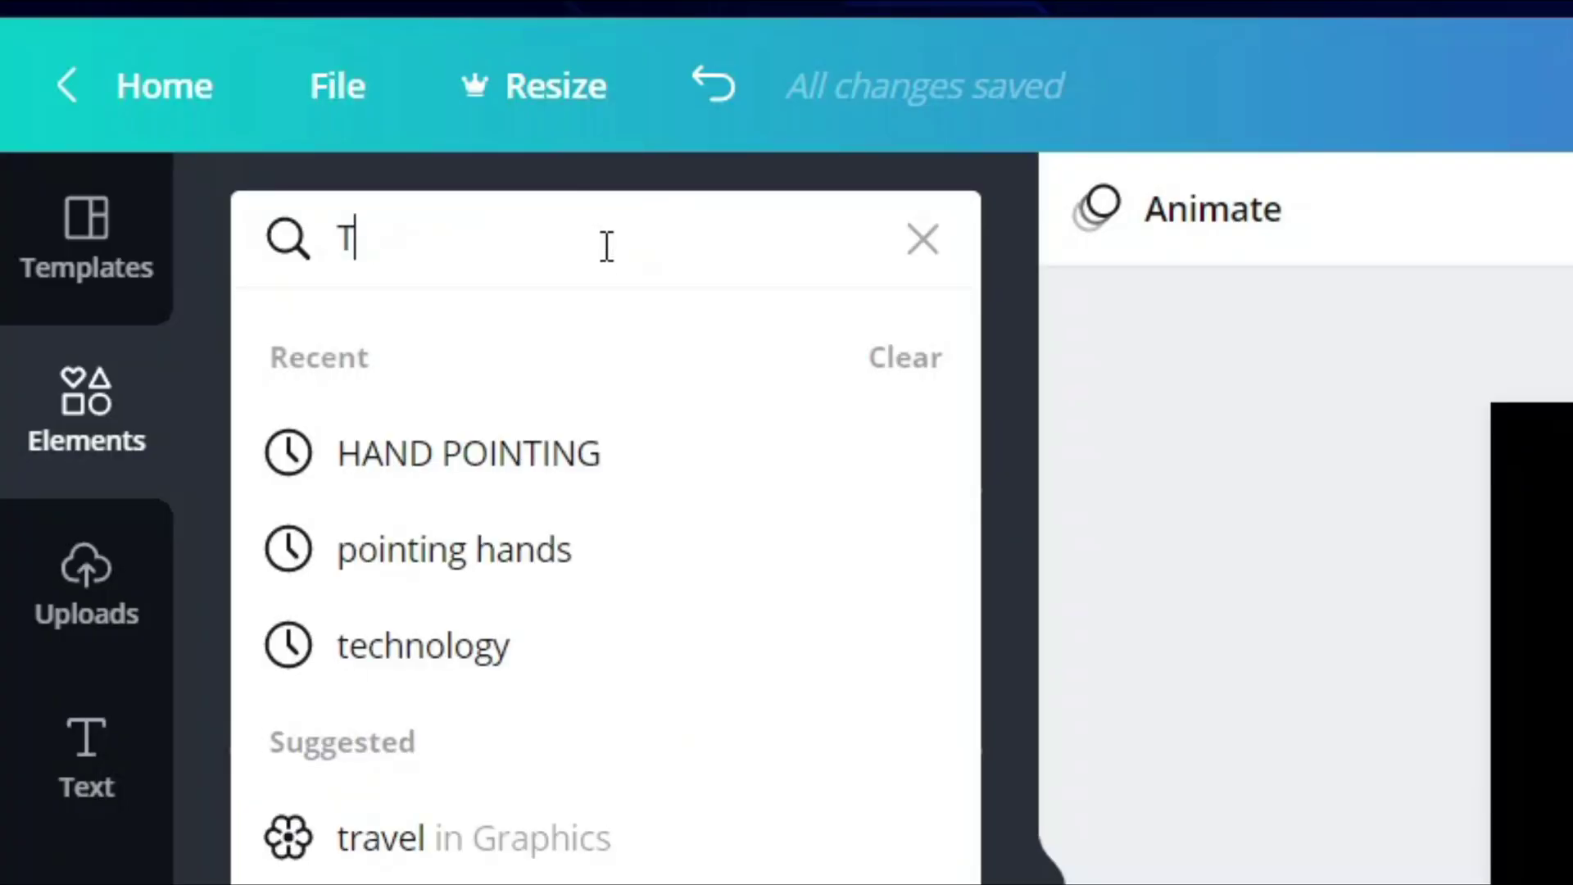
{"action": "type", "text": "ech"}
{"action": "key", "text": "Return"}
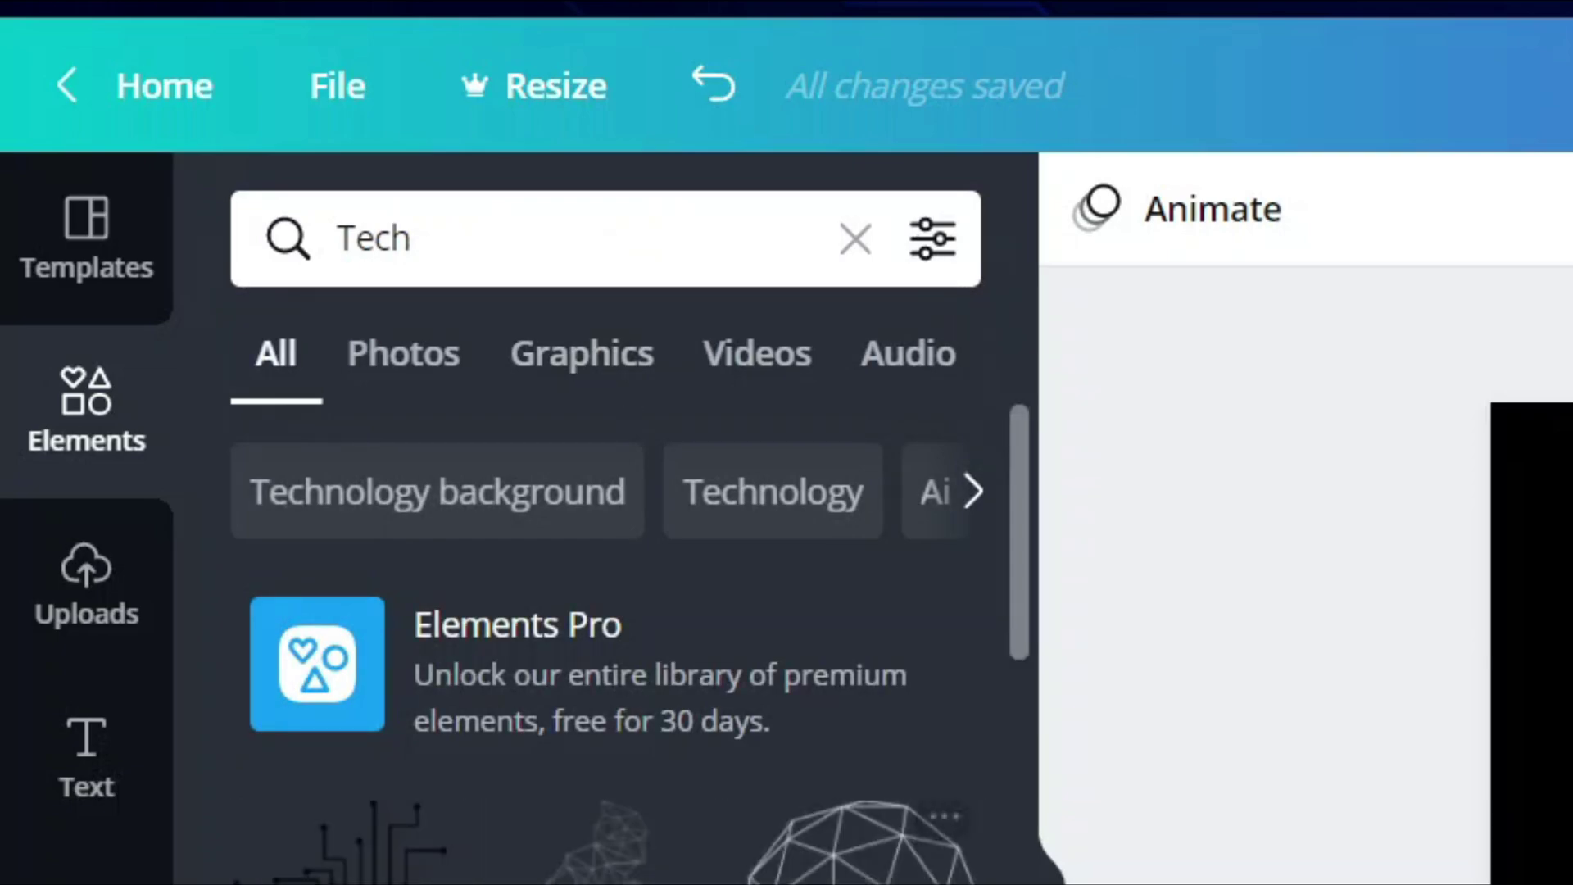
{"action": "scroll", "coordinate": [324, 516], "scroll_direction": "down", "scroll_amount": 5}
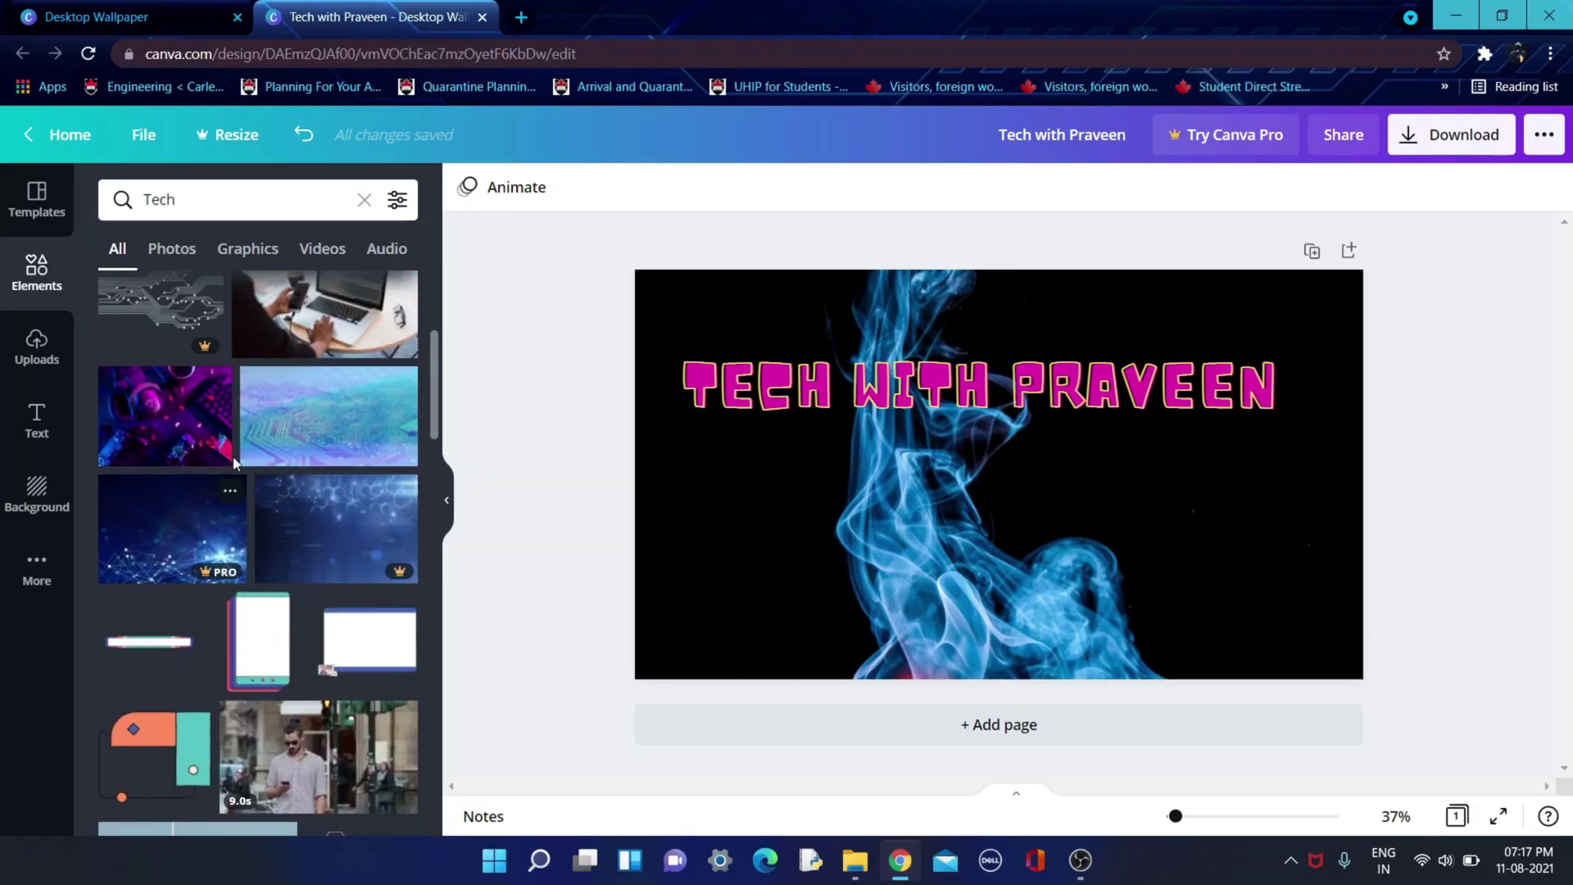
{"action": "scroll", "coordinate": [235, 463], "scroll_direction": "up", "scroll_amount": 5}
Add an enlarged wireframe sphere at lower right; move the title up and enlarge it to 129
{"action": "left_click", "coordinate": [367, 490]}
{"action": "left_click_drag", "start_coordinate": [1067, 494], "coordinate": [1250, 524]}
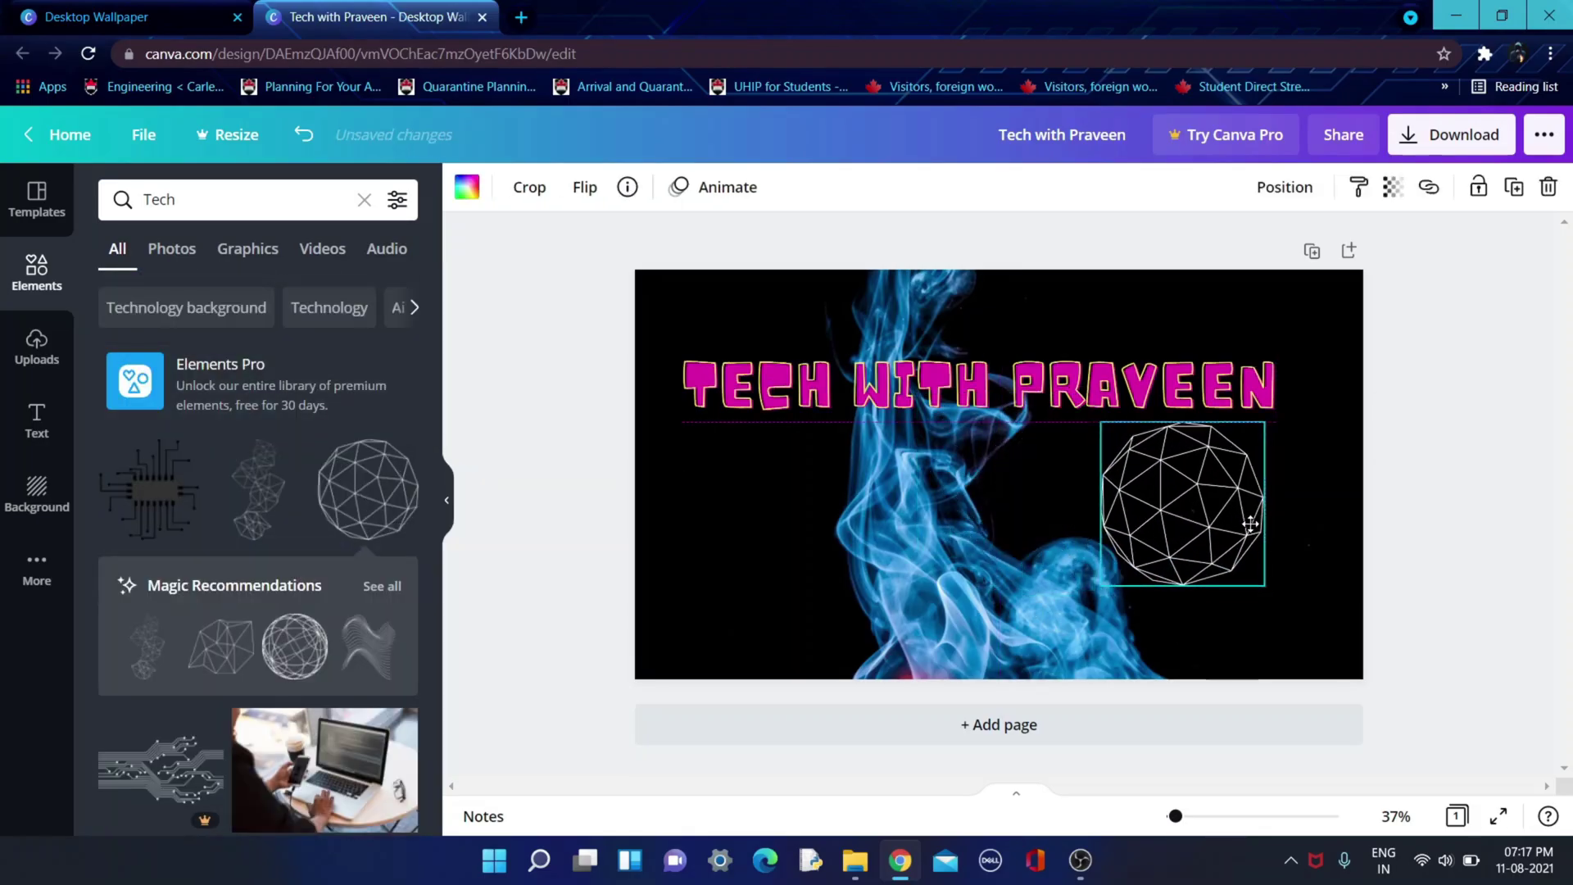
{"action": "left_click_drag", "start_coordinate": [1264, 585], "coordinate": [1335, 656]}
{"action": "left_click_drag", "start_coordinate": [867, 378], "coordinate": [867, 325]}
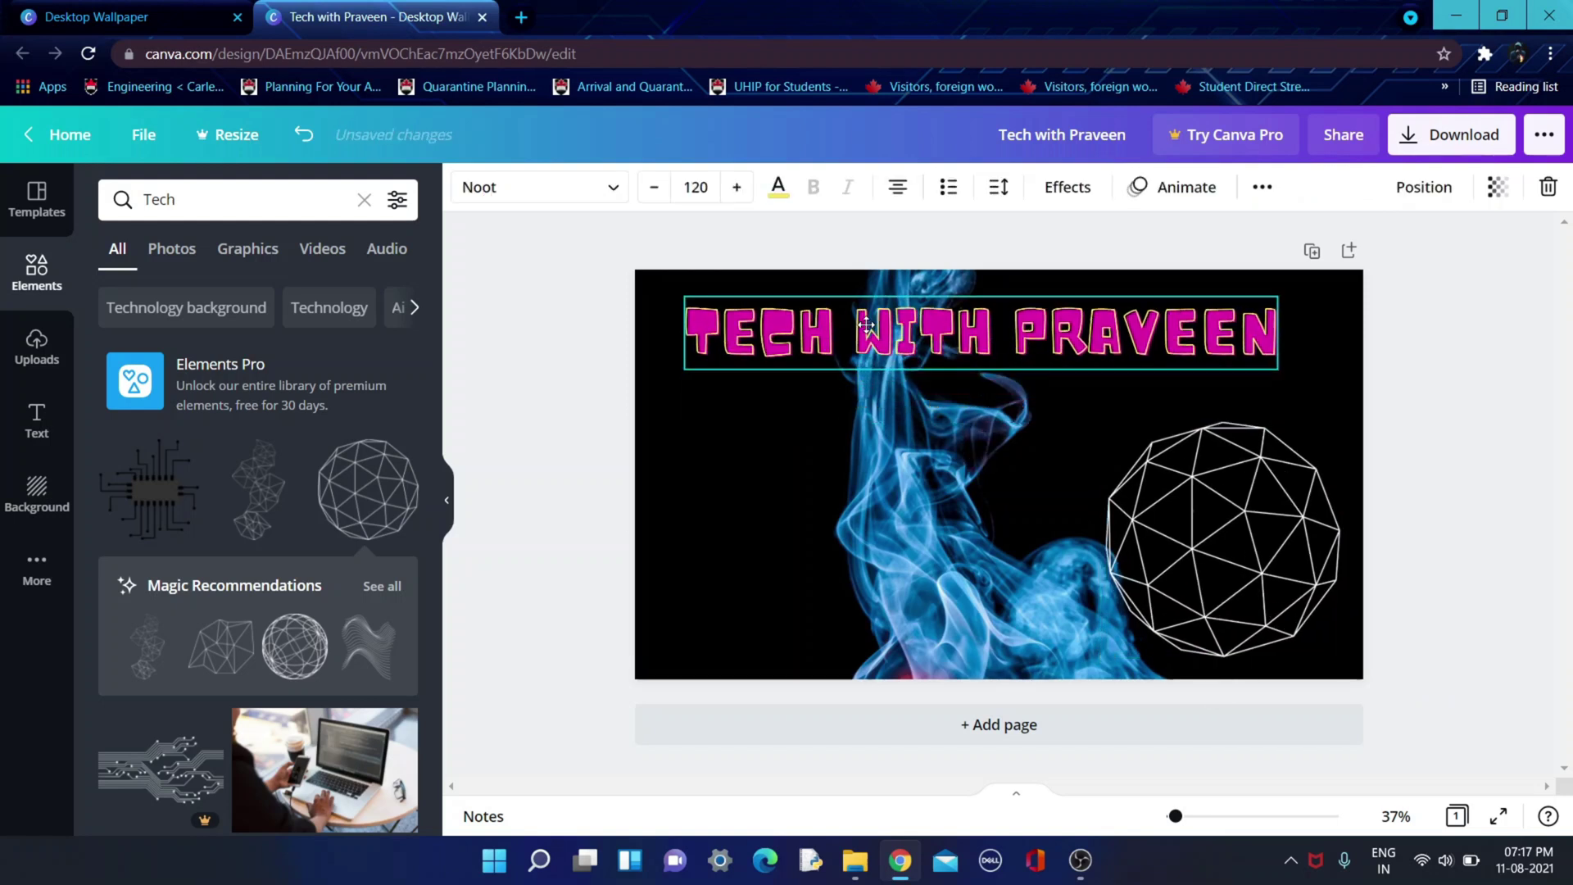
{"action": "left_click_drag", "start_coordinate": [1279, 369], "coordinate": [1322, 374]}
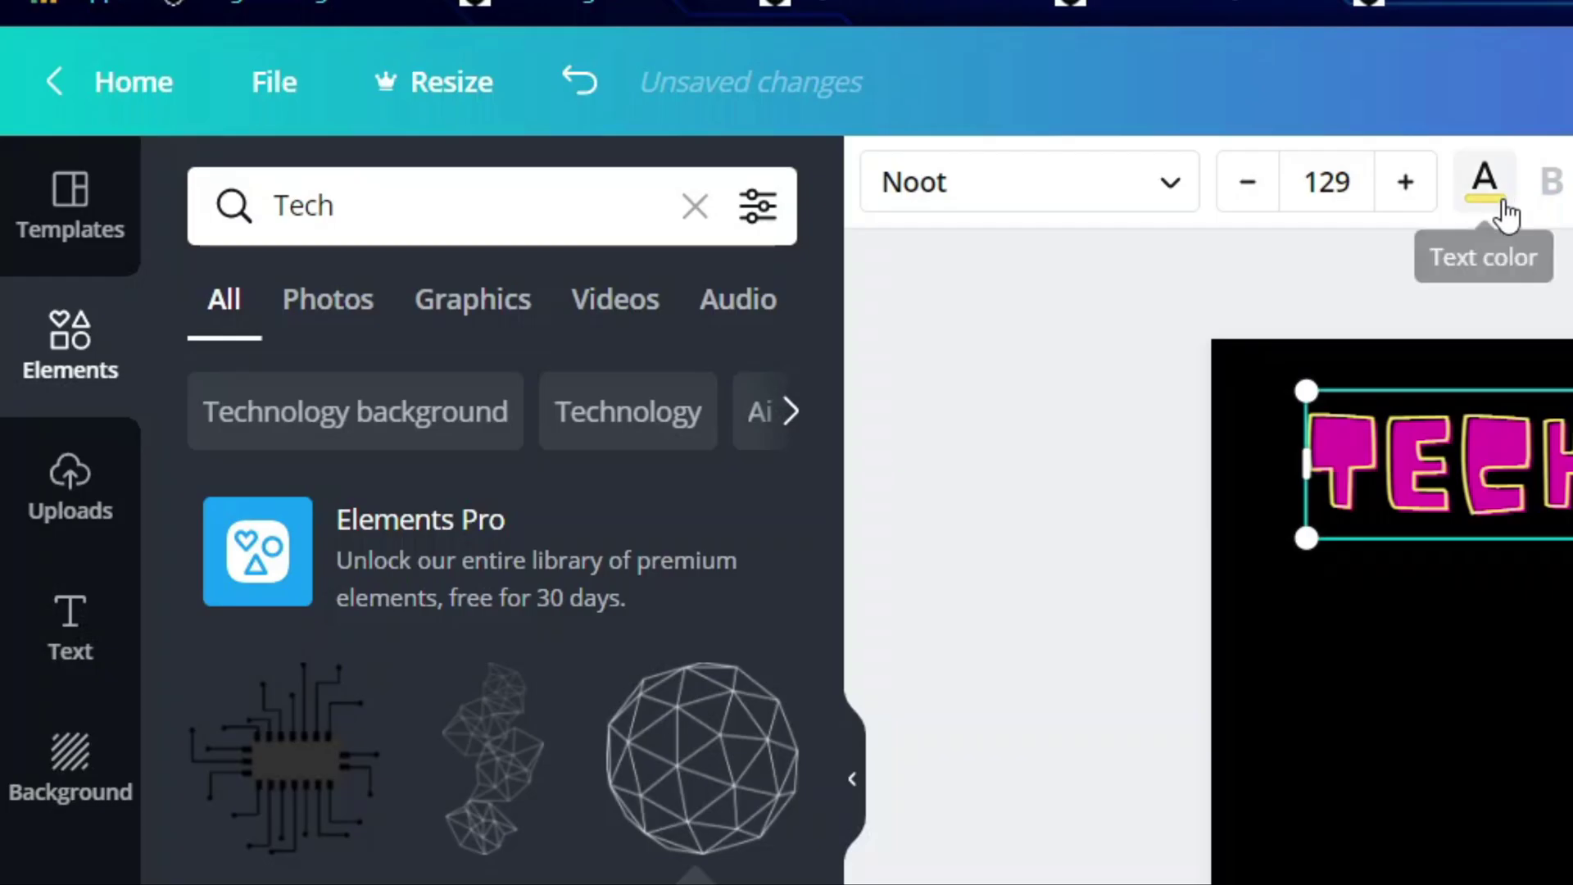
{"action": "left_click", "coordinate": [778, 188]}
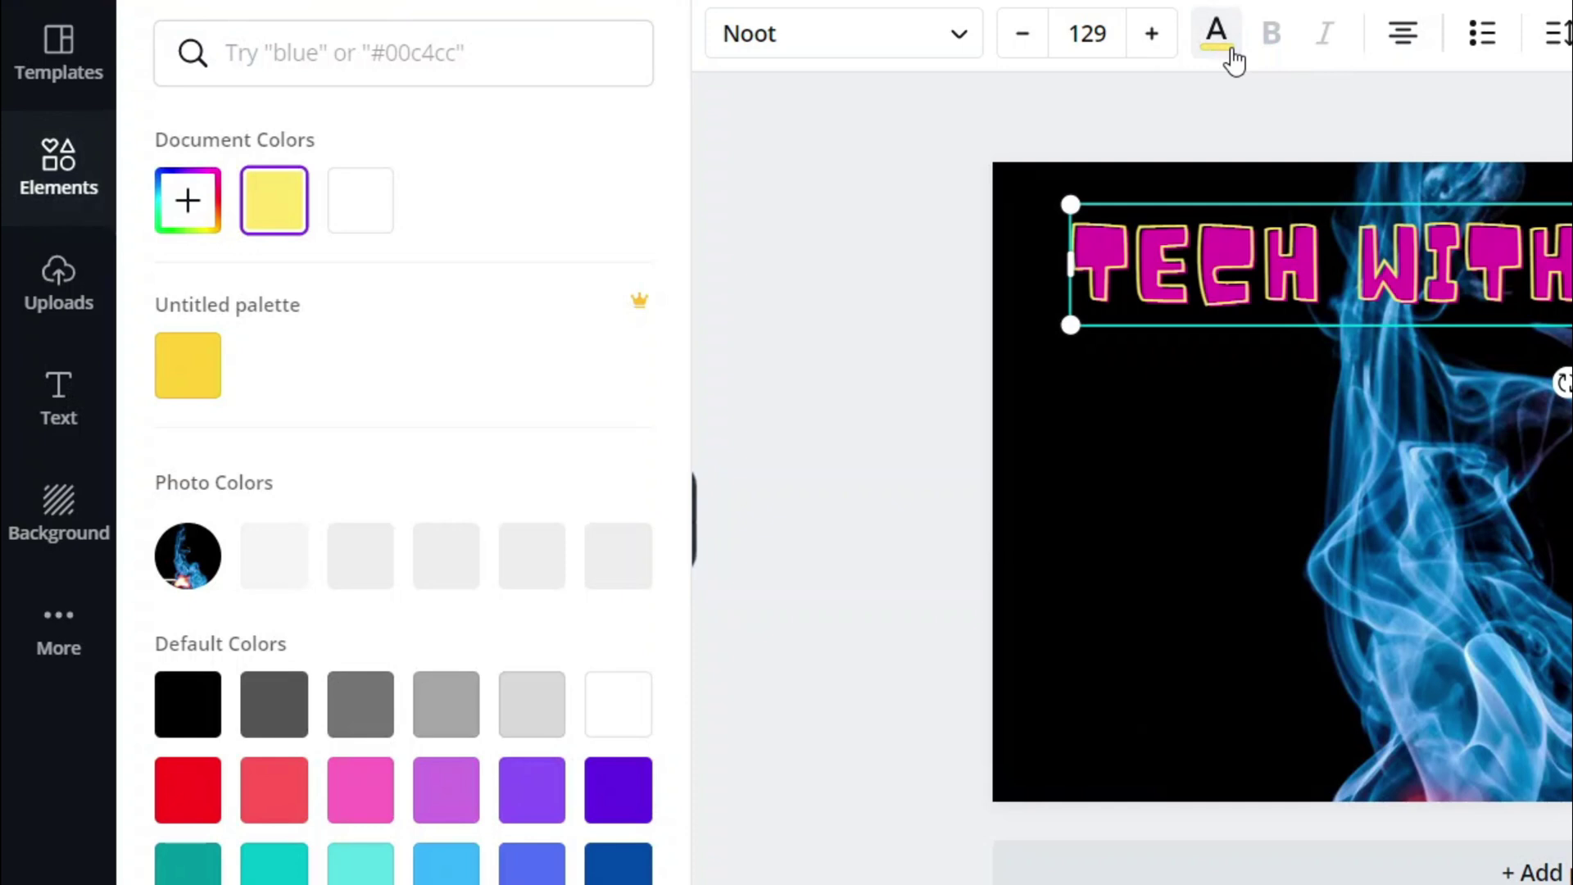
{"action": "left_click", "coordinate": [183, 631]}
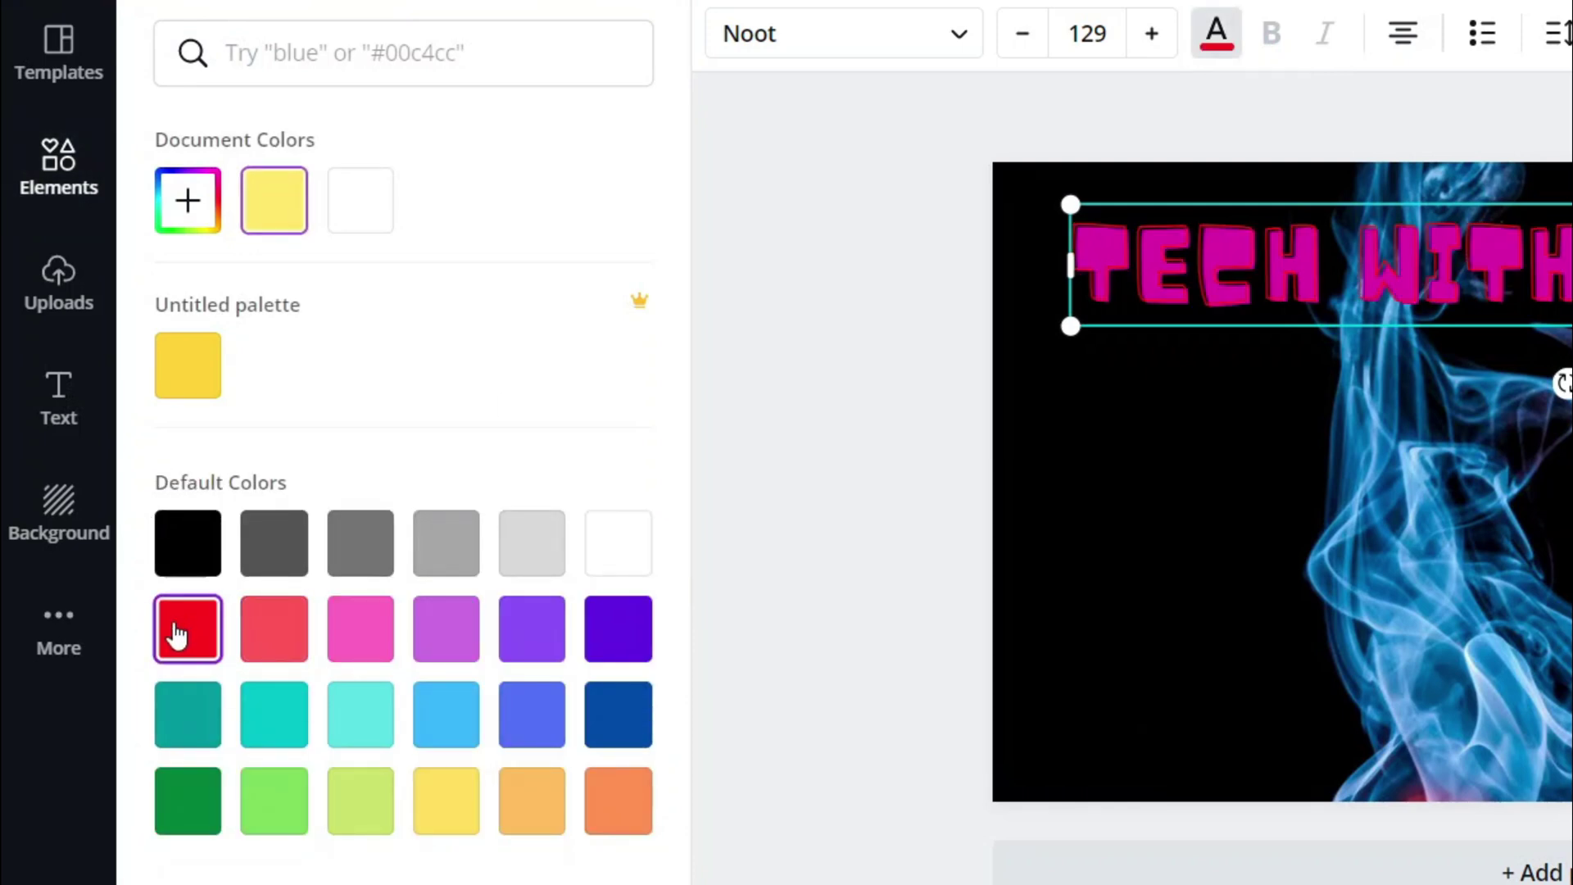
{"action": "key", "text": "ctrl+z"}
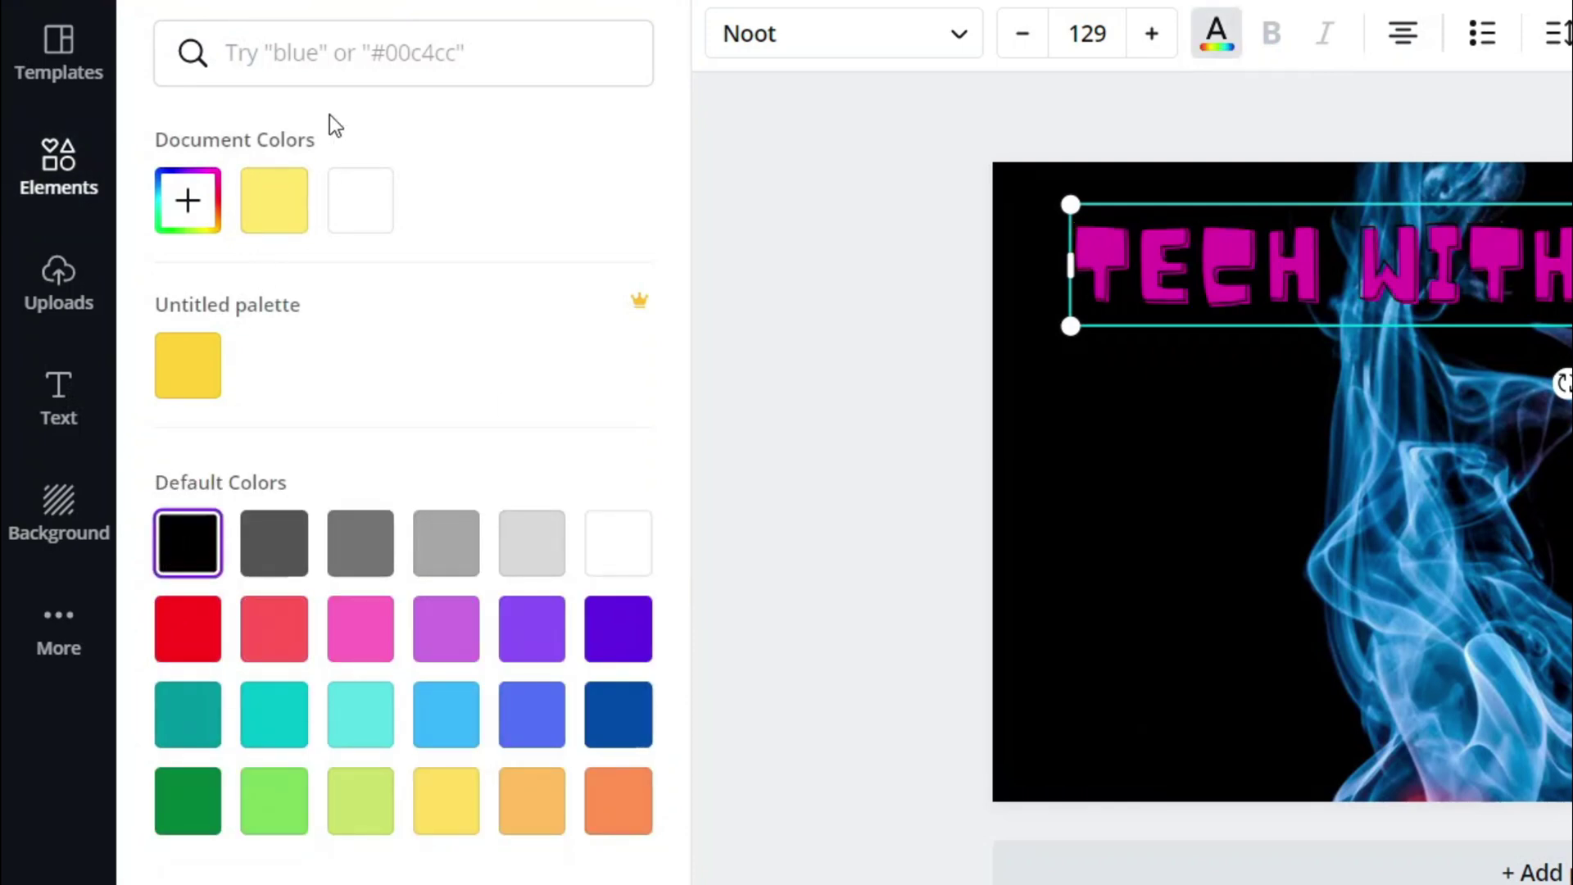
{"action": "left_click", "coordinate": [282, 199]}
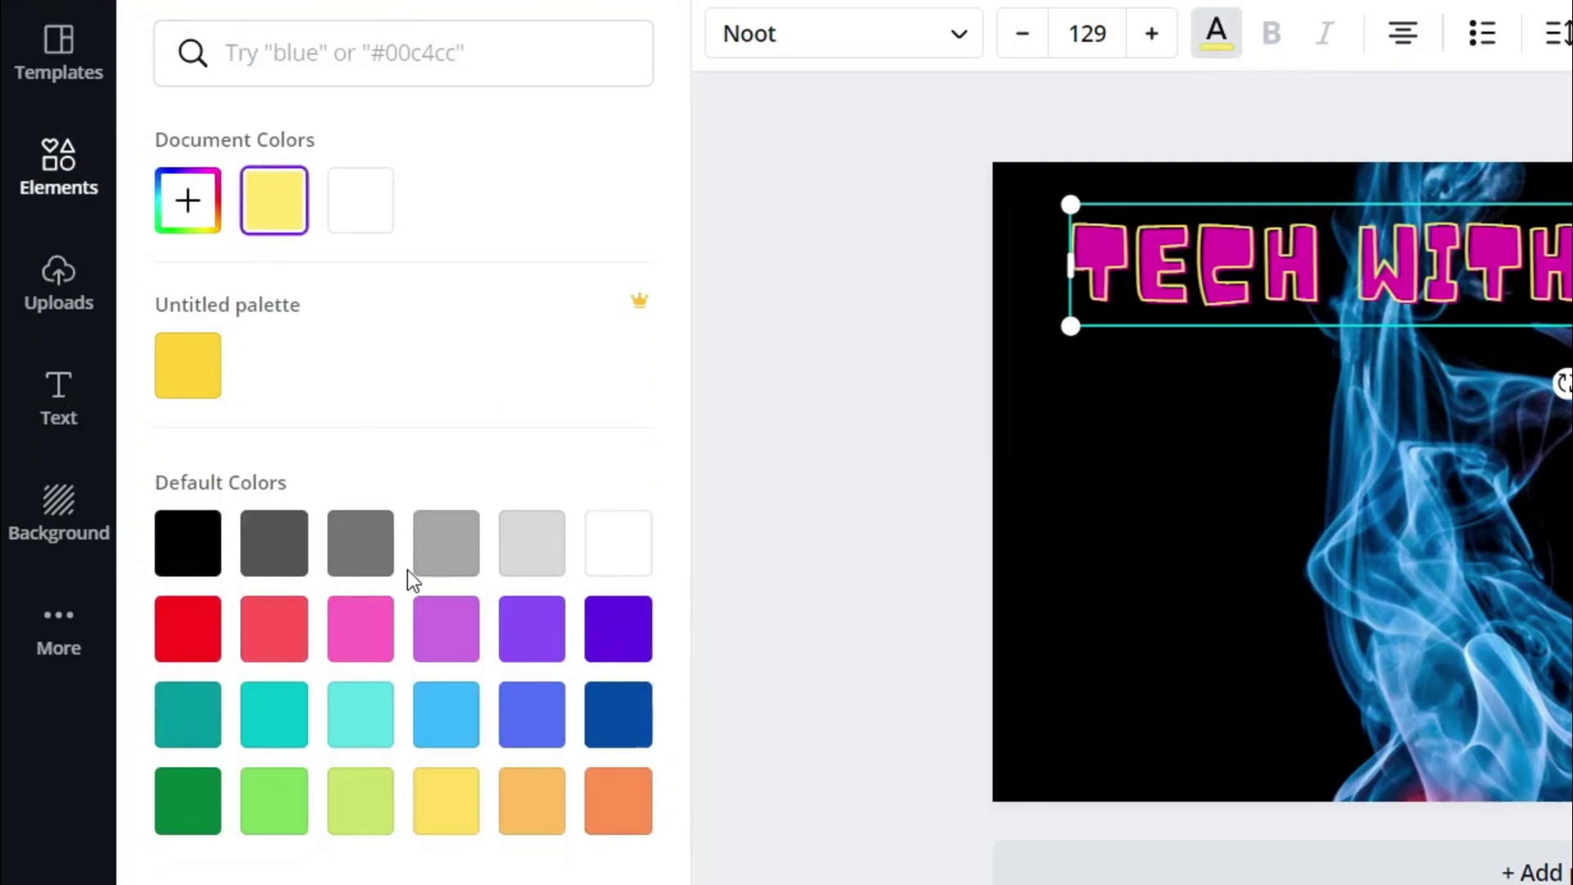
{"action": "left_click", "coordinate": [475, 733]}
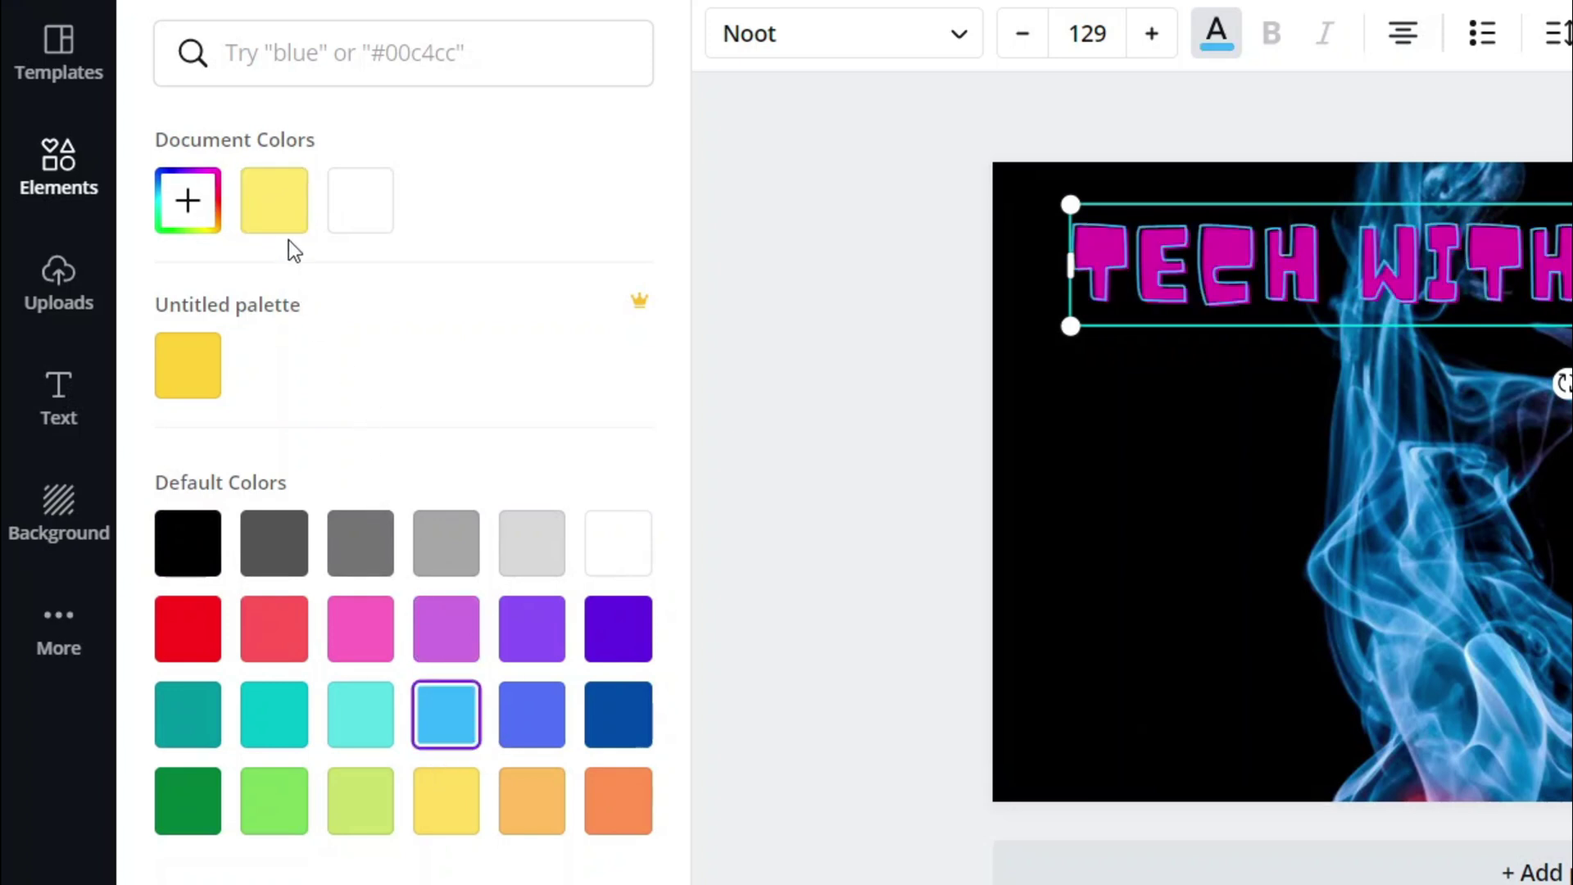
{"action": "left_click", "coordinate": [288, 217]}
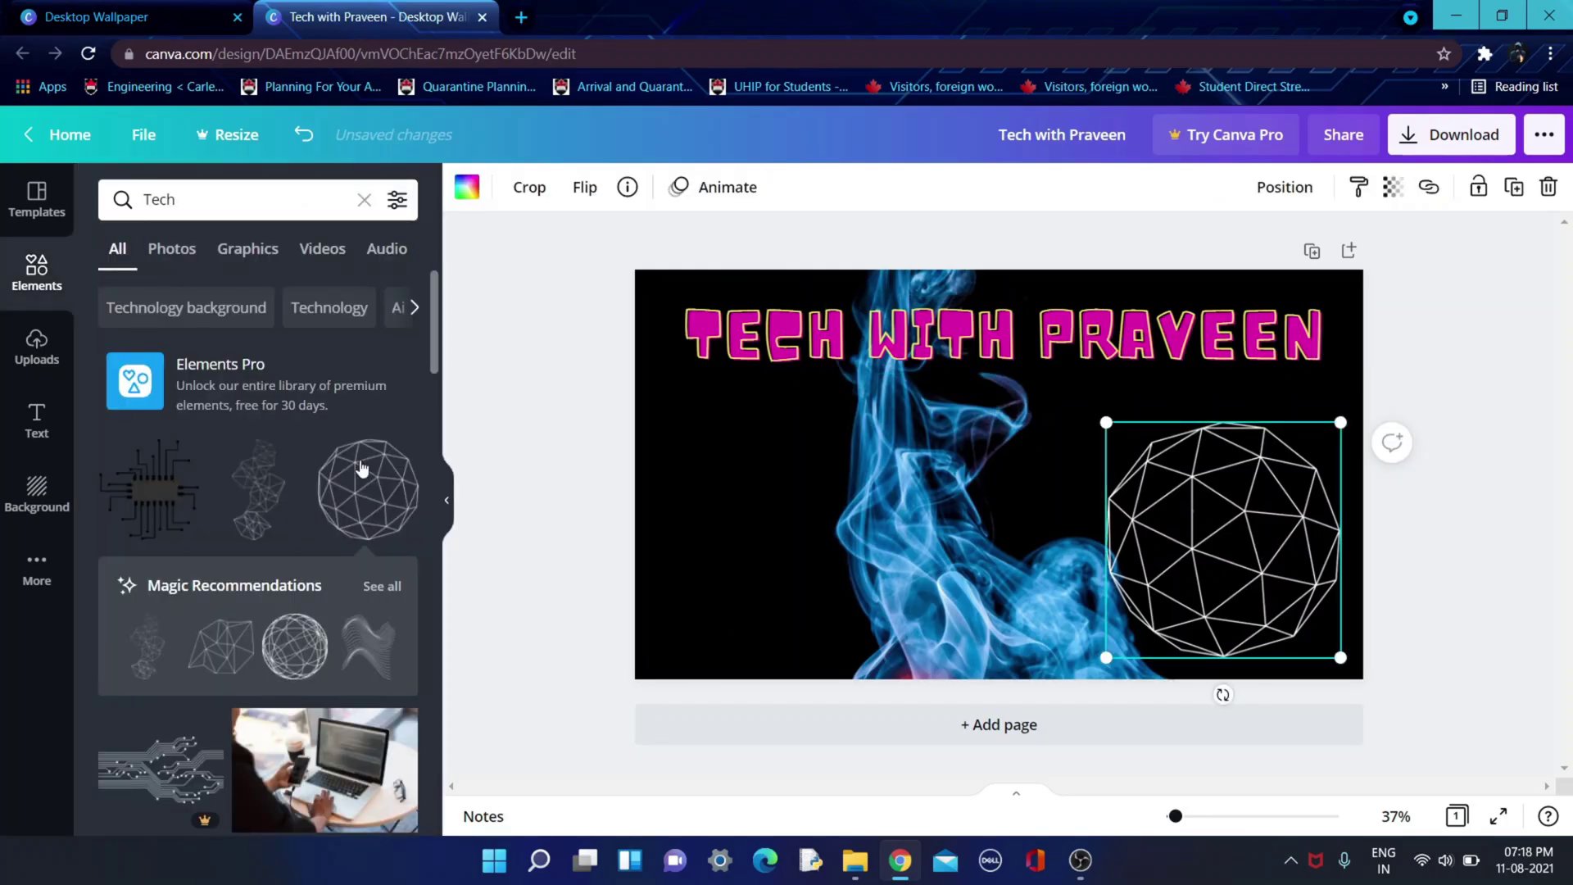
{"action": "scroll", "coordinate": [232, 533], "scroll_direction": "down", "scroll_amount": 5}
{"action": "scroll", "coordinate": [287, 444], "scroll_direction": "down", "scroll_amount": 3}
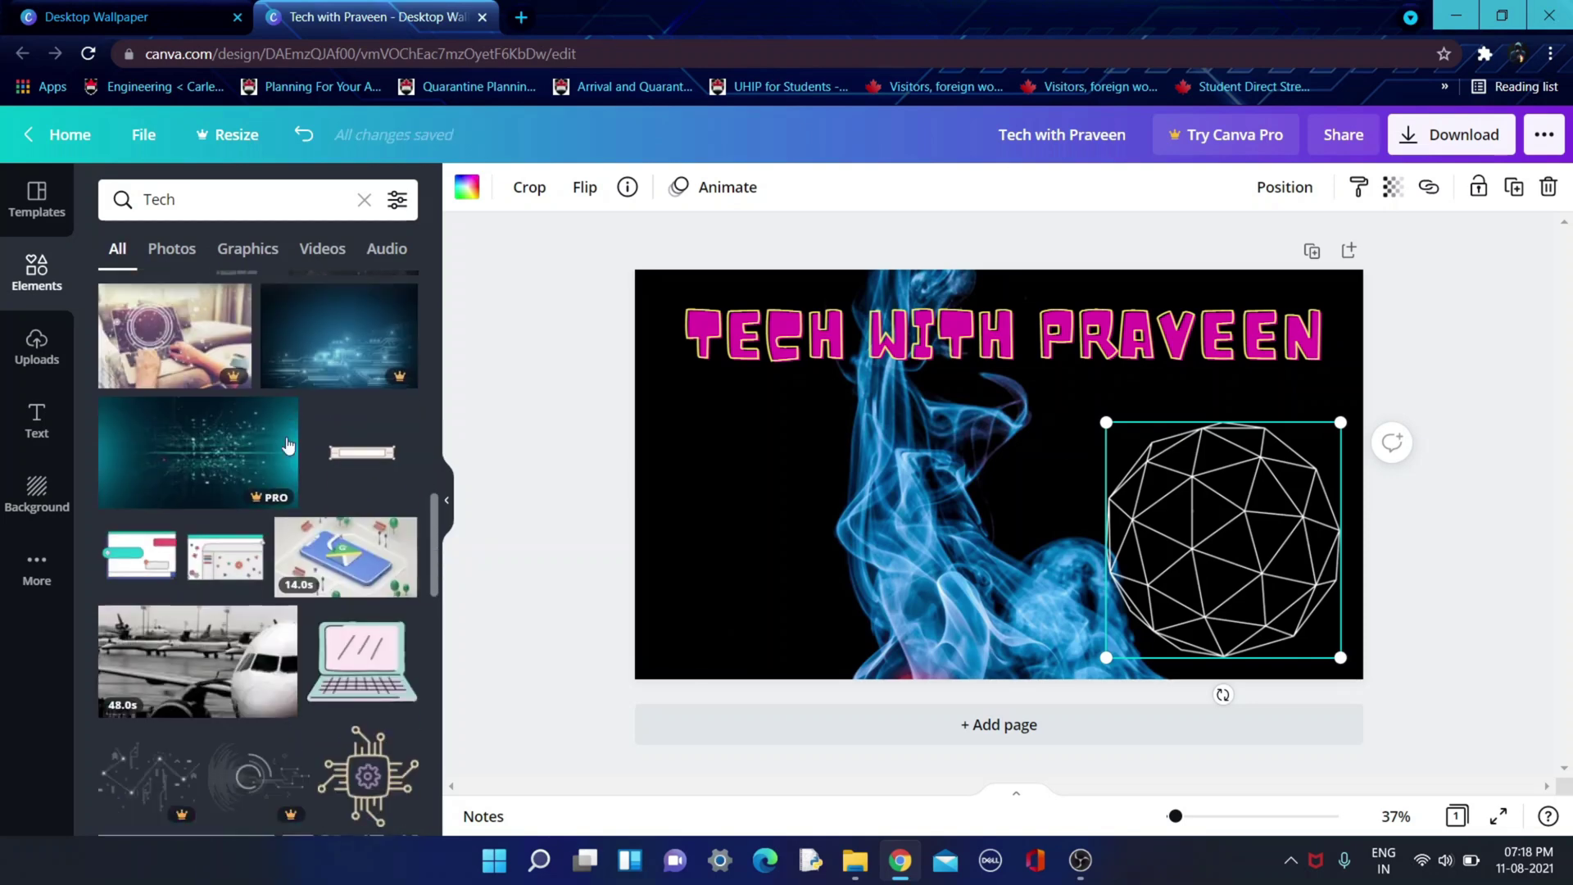
{"action": "scroll", "coordinate": [287, 445], "scroll_direction": "down", "scroll_amount": 5}
{"action": "left_click", "coordinate": [37, 348]}
{"action": "left_click", "coordinate": [38, 418]}
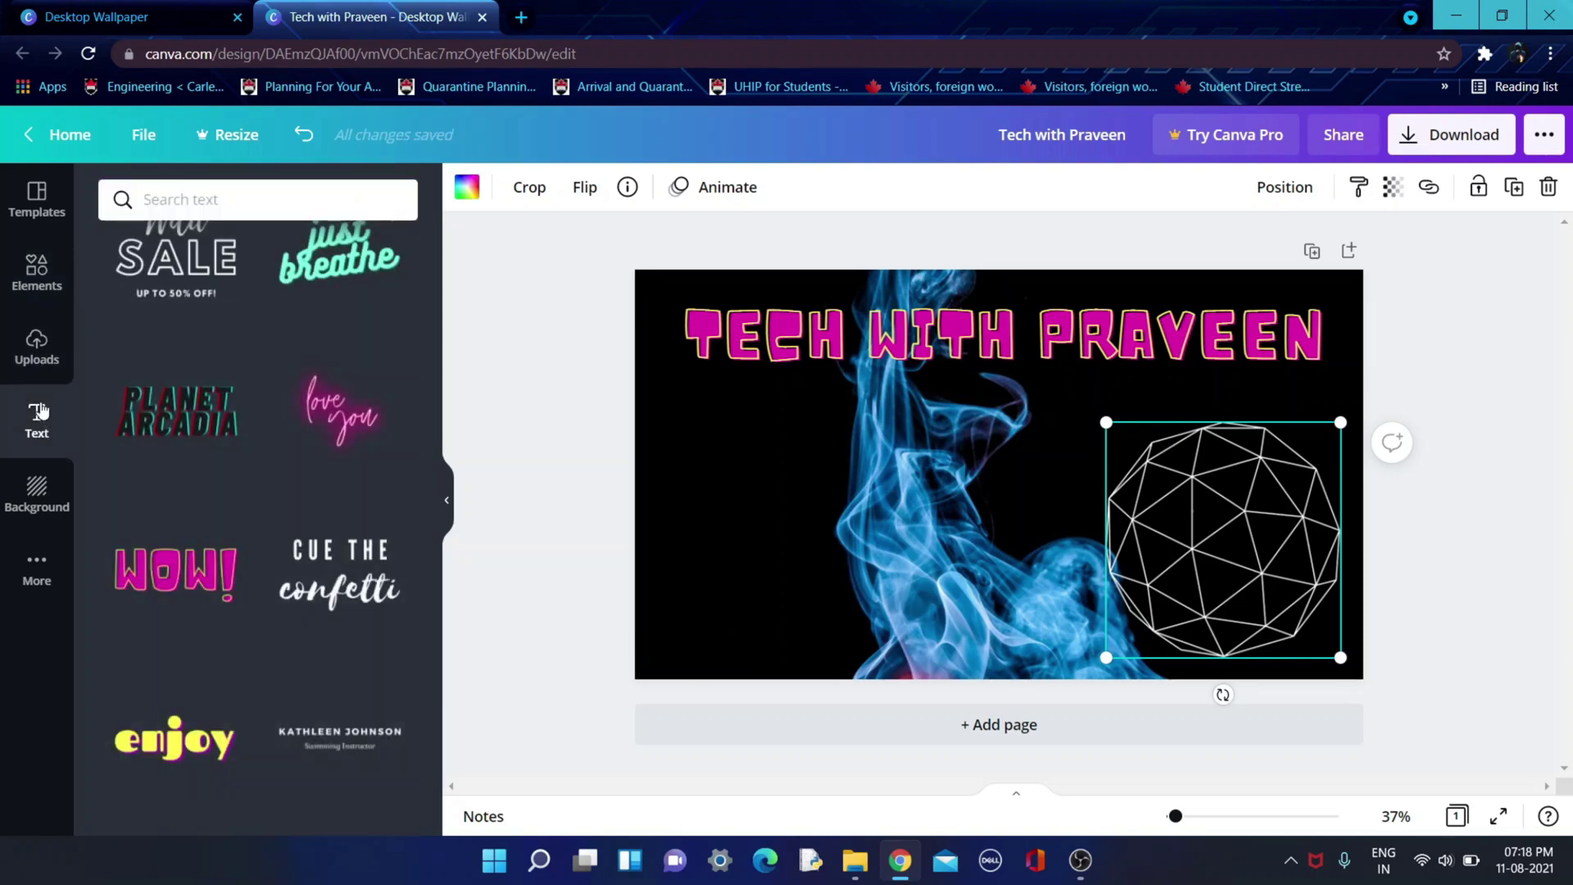
{"action": "left_click", "coordinate": [37, 360]}
{"action": "left_click", "coordinate": [36, 418]}
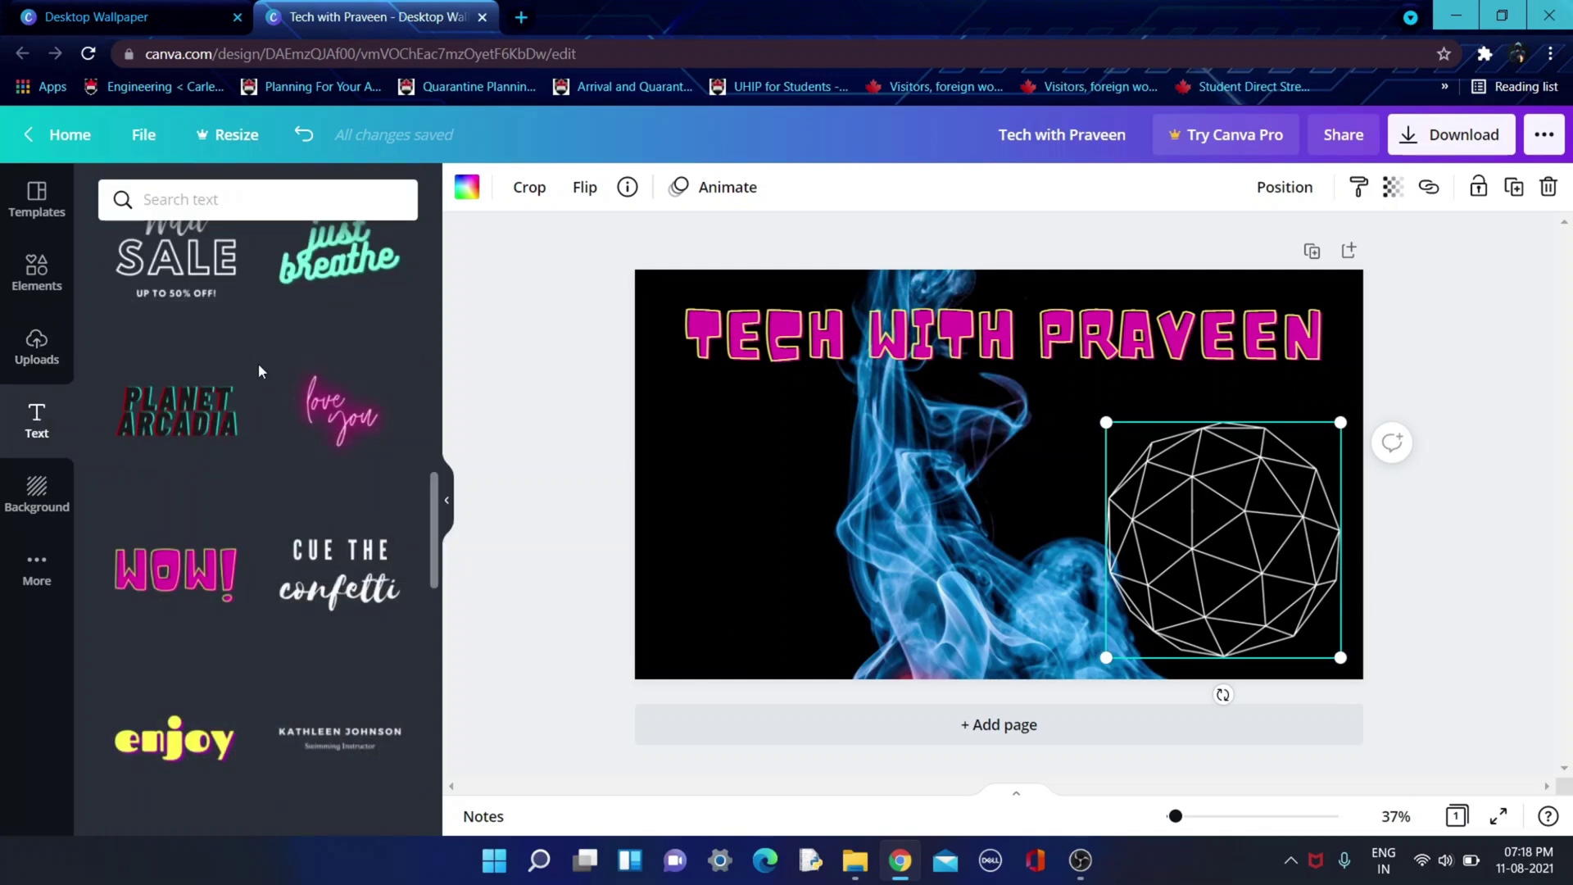
{"action": "scroll", "coordinate": [131, 524], "scroll_direction": "down", "scroll_amount": 5}
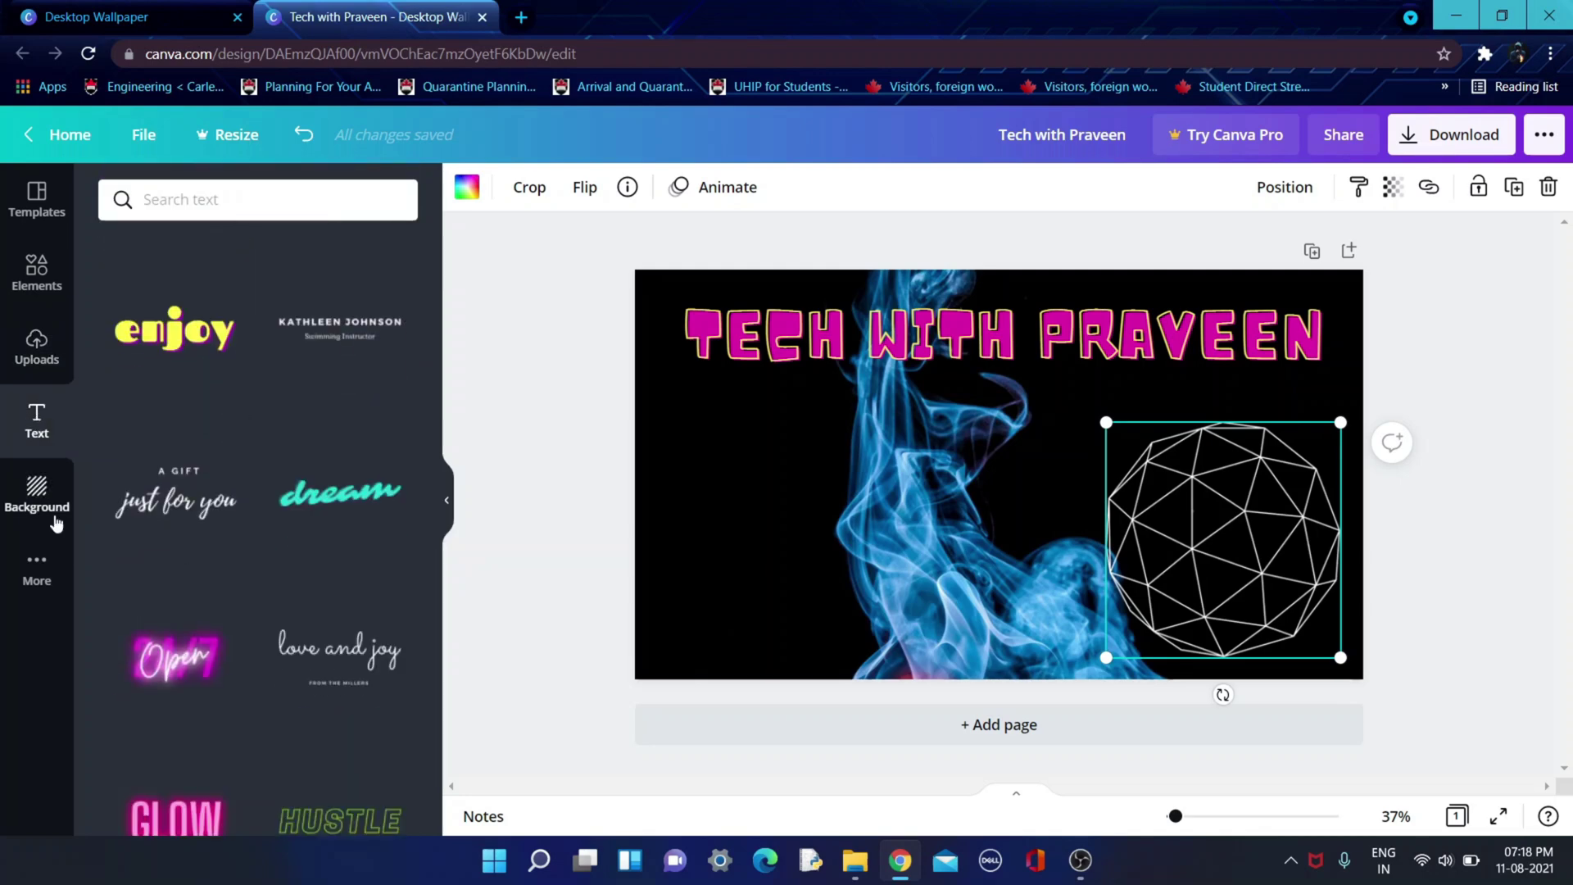
{"action": "left_click", "coordinate": [33, 492]}
{"action": "scroll", "coordinate": [379, 620], "scroll_direction": "down", "scroll_amount": 4}
{"action": "left_click", "coordinate": [37, 566]}
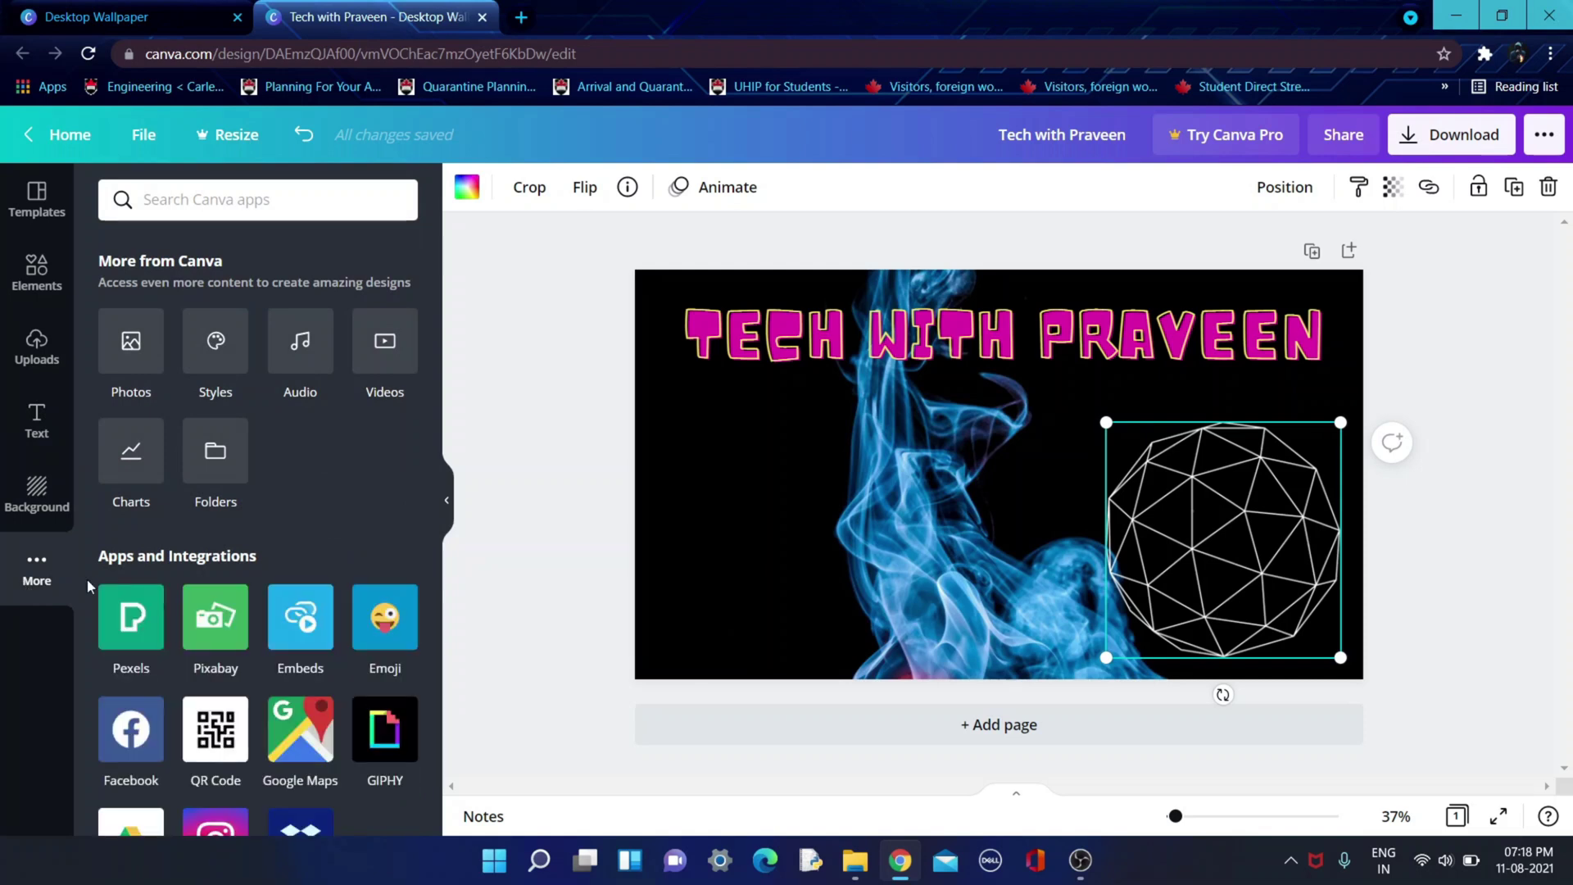
{"action": "scroll", "coordinate": [263, 538], "scroll_direction": "down", "scroll_amount": 3}
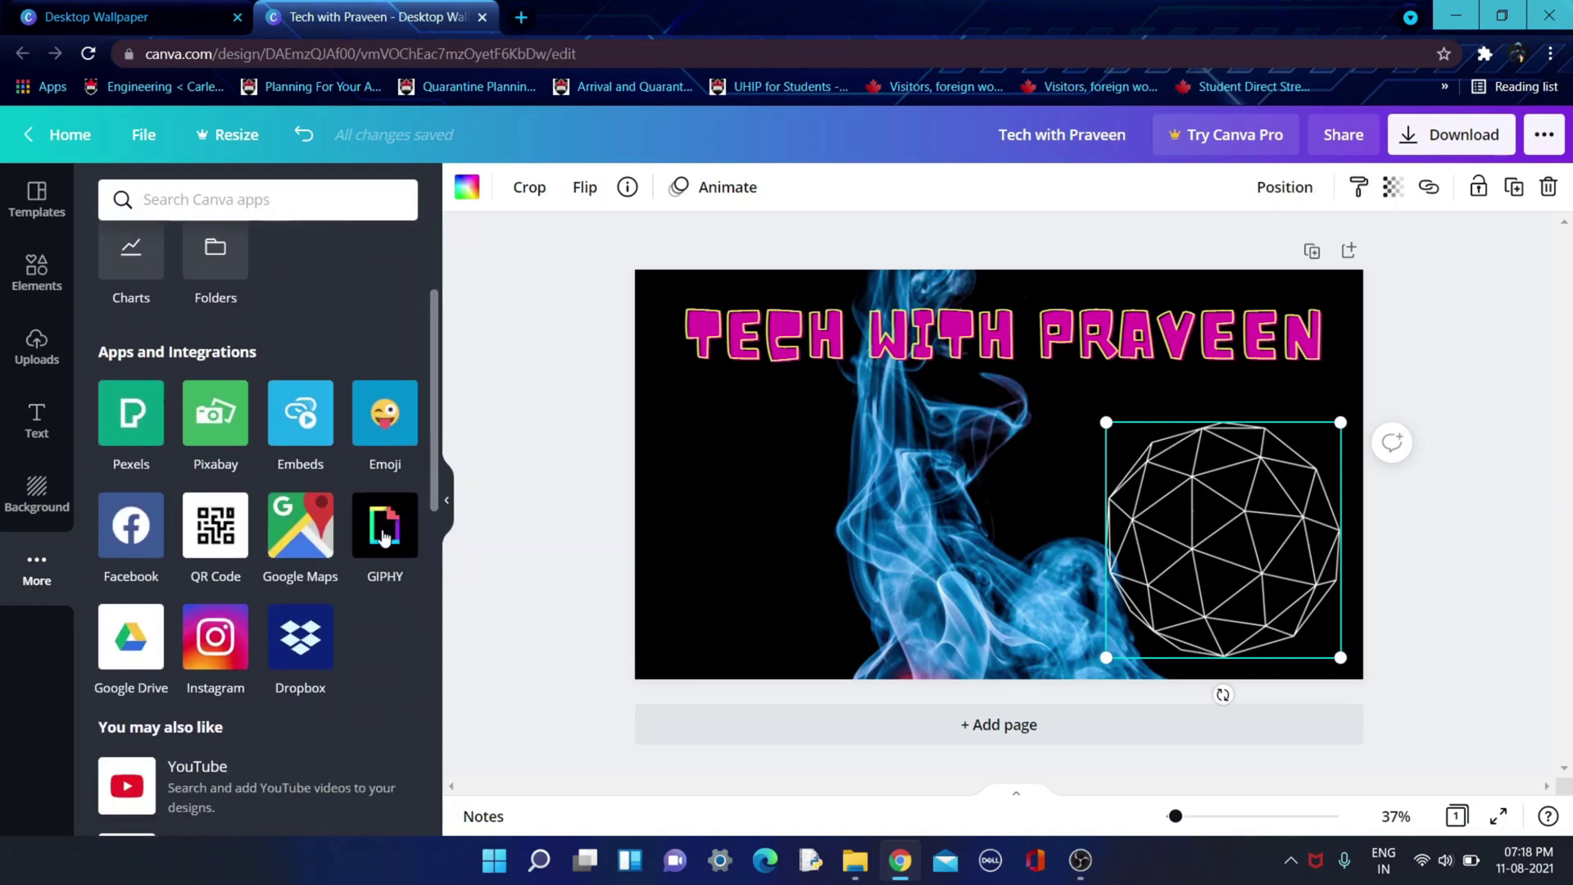
{"action": "scroll", "coordinate": [217, 506], "scroll_direction": "up", "scroll_amount": 3}
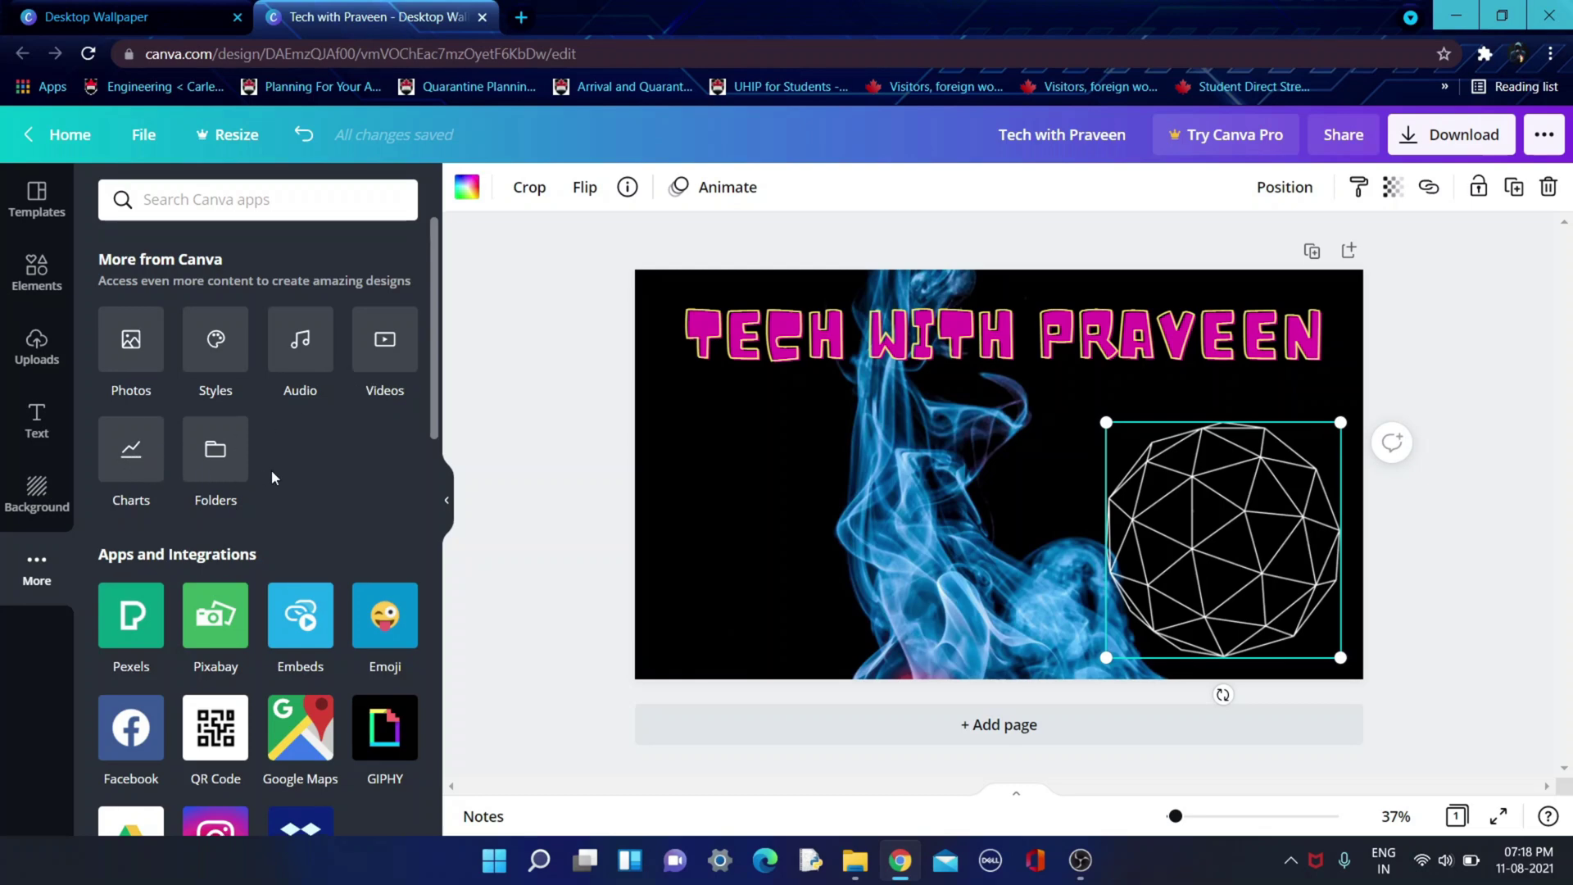
{"action": "scroll", "coordinate": [236, 616], "scroll_direction": "down", "scroll_amount": 8}
{"action": "scroll", "coordinate": [236, 616], "scroll_direction": "down", "scroll_amount": 1}
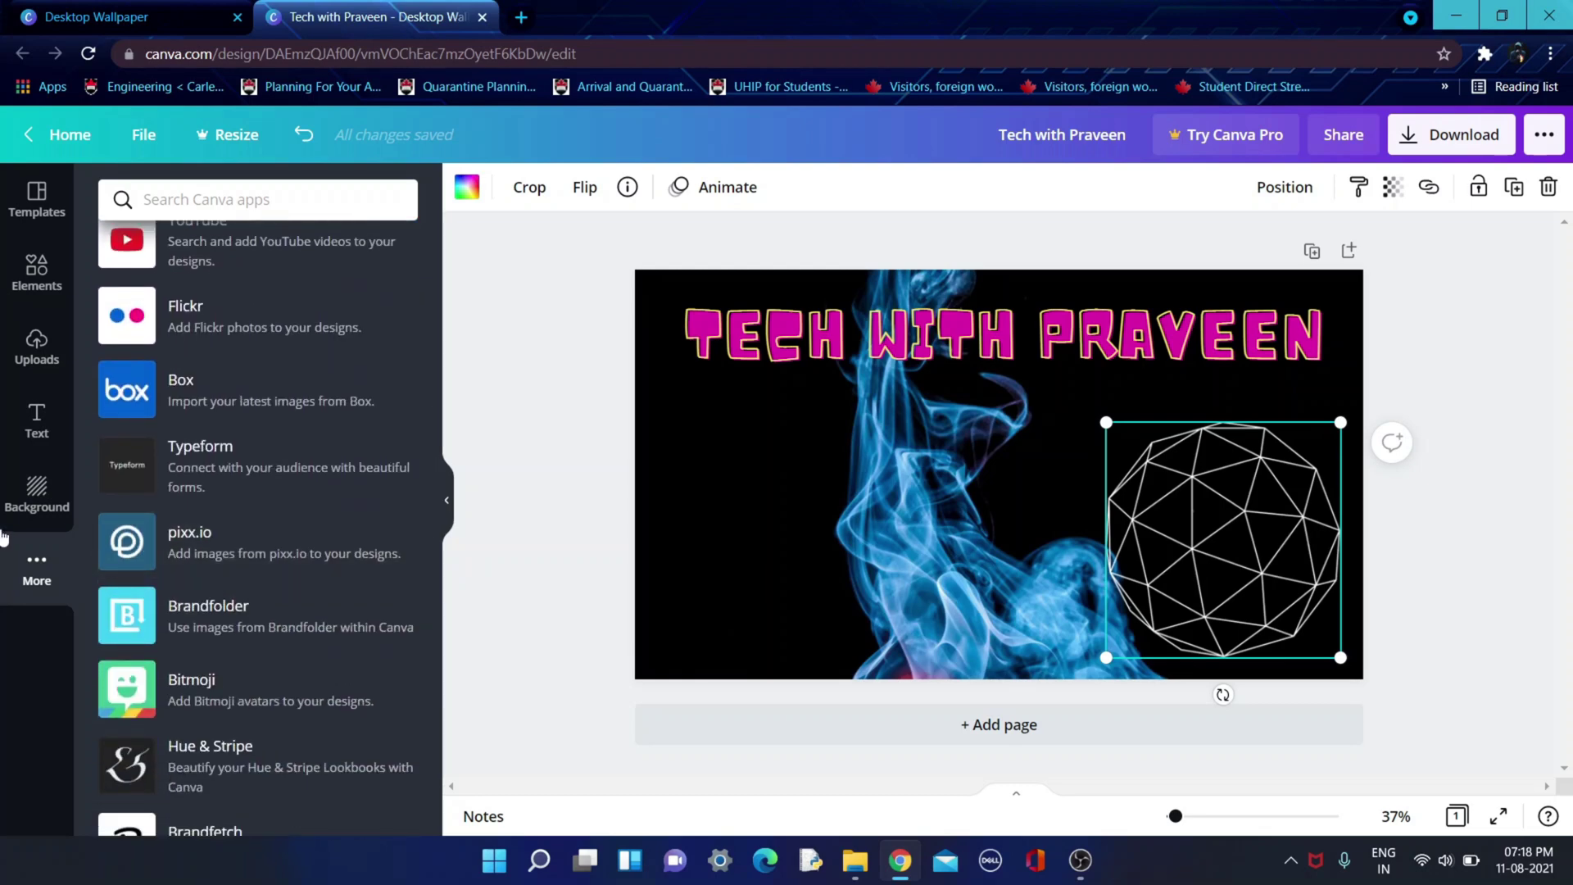
{"action": "left_click", "coordinate": [12, 489]}
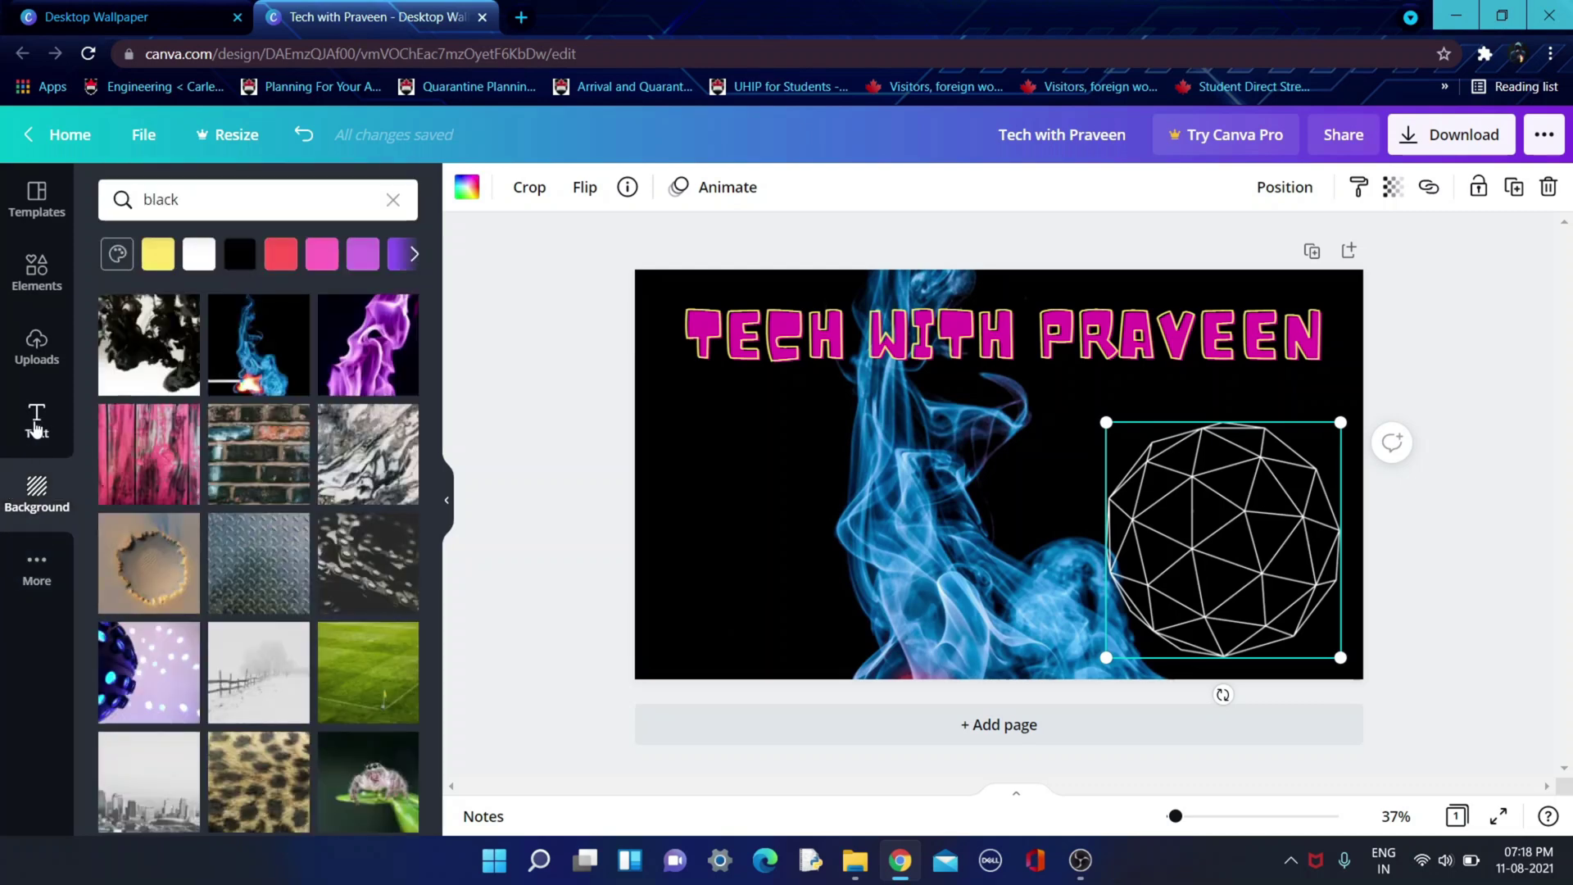
{"action": "left_click", "coordinate": [34, 420]}
{"action": "left_click", "coordinate": [36, 273]}
Place the person-with-screens graphic at the lower left and enlarge it
{"action": "scroll", "coordinate": [264, 474], "scroll_direction": "down", "scroll_amount": 3}
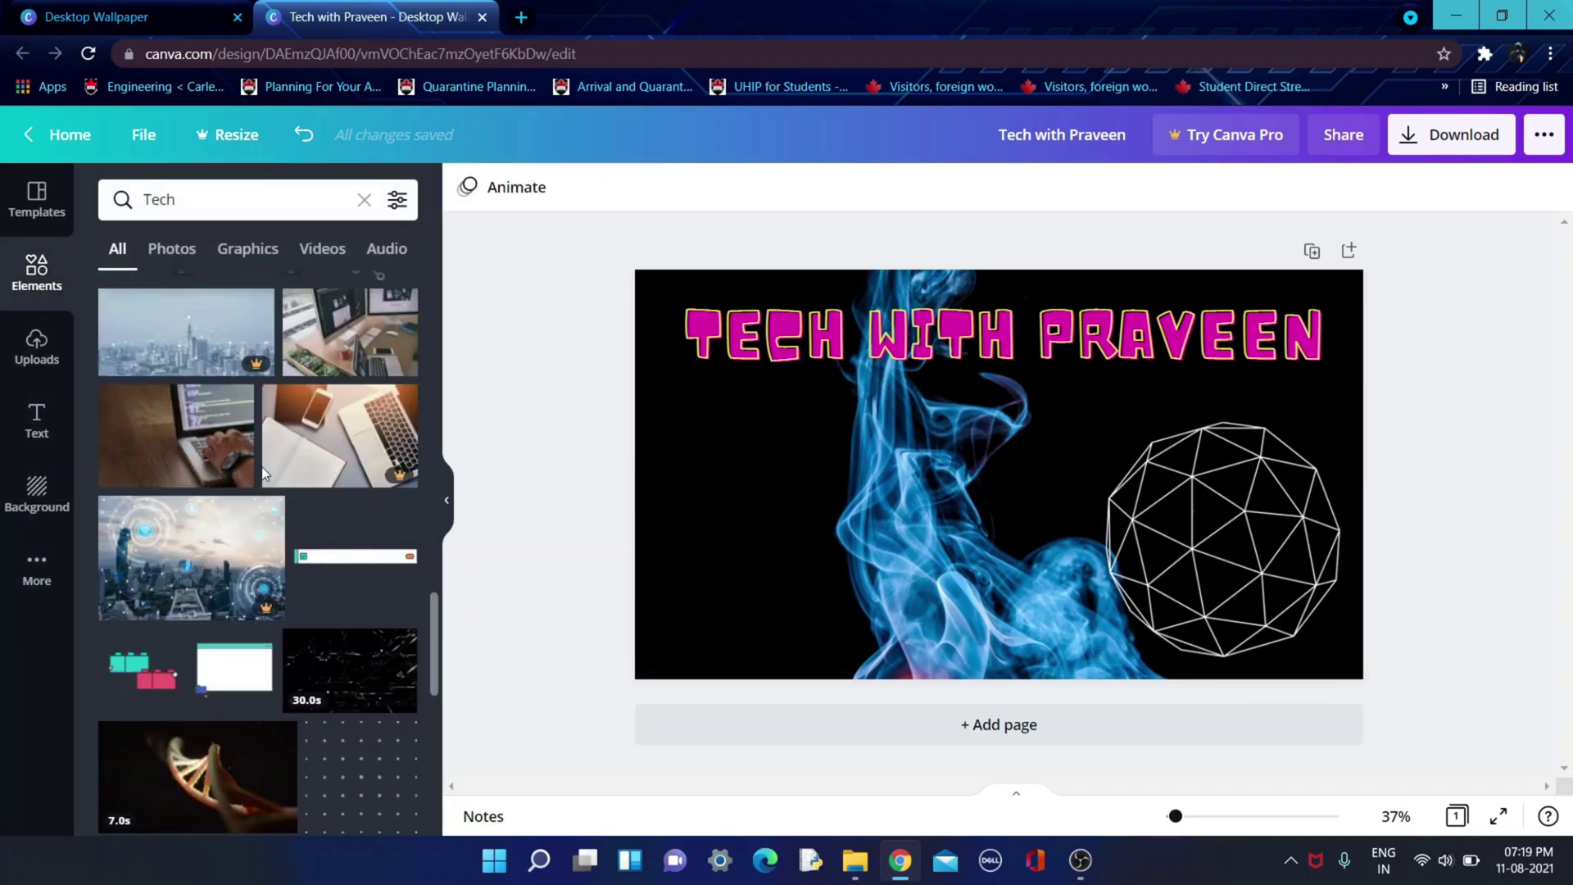
{"action": "scroll", "coordinate": [264, 474], "scroll_direction": "down", "scroll_amount": 8}
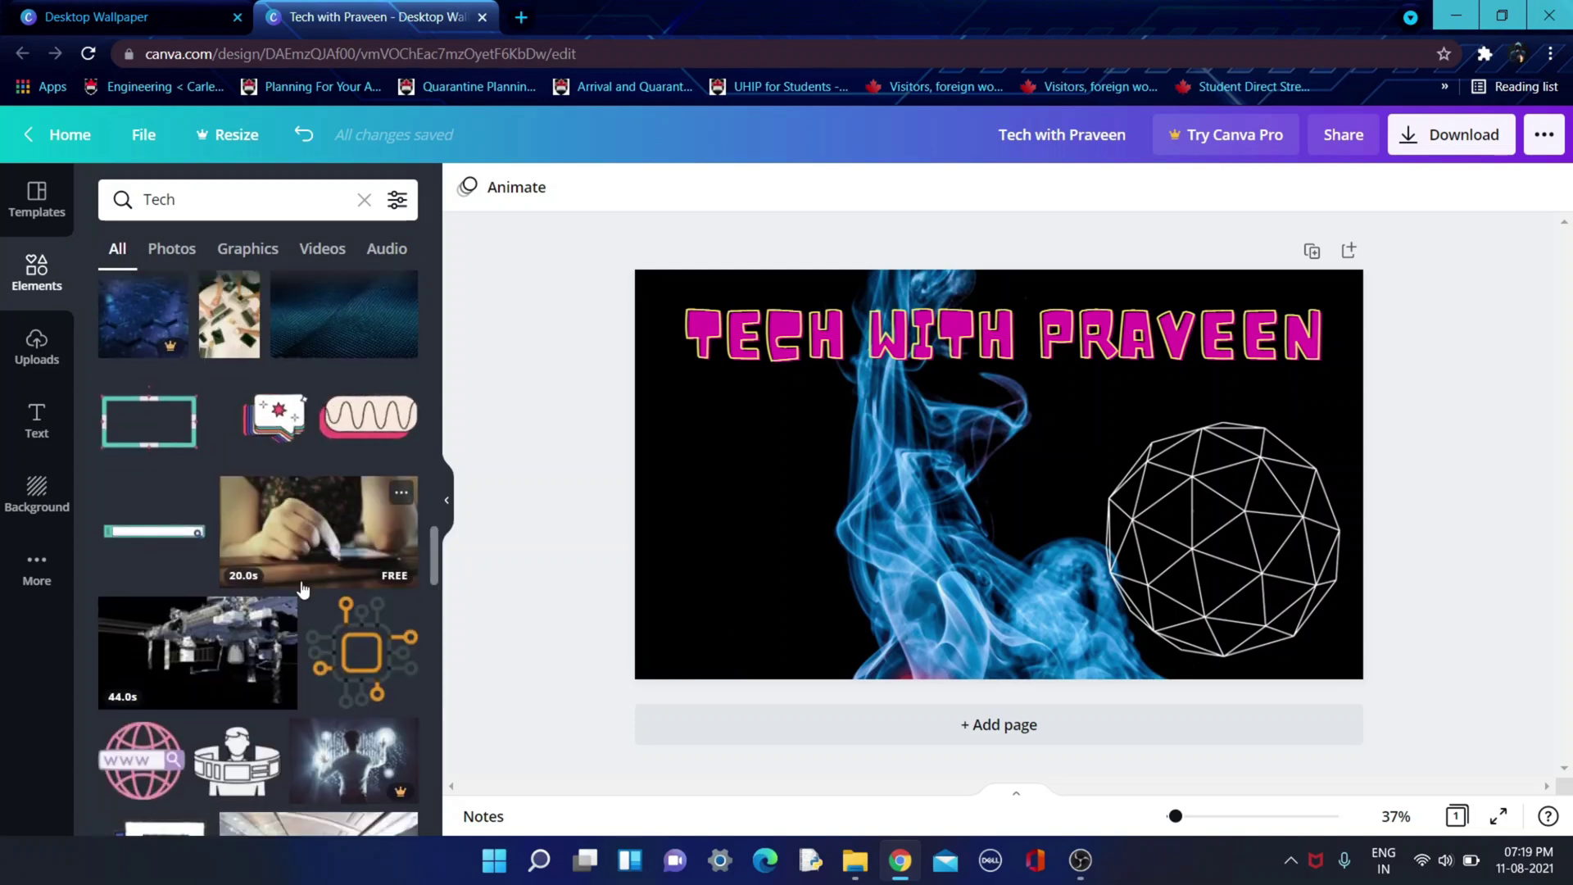
{"action": "scroll", "coordinate": [302, 588], "scroll_direction": "down", "scroll_amount": 2}
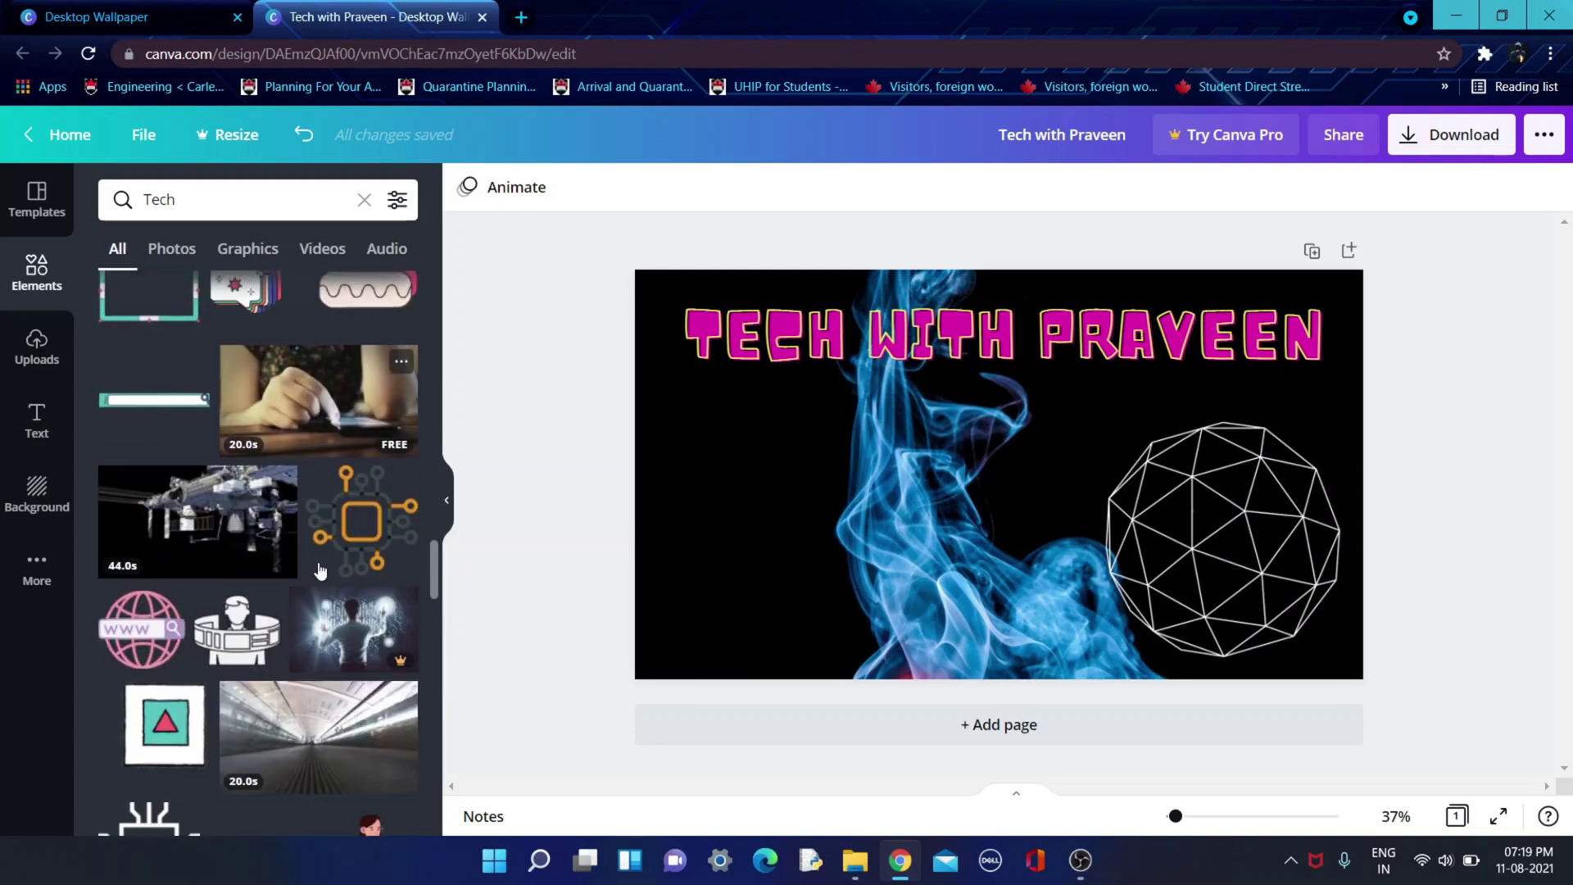
{"action": "left_click", "coordinate": [240, 651]}
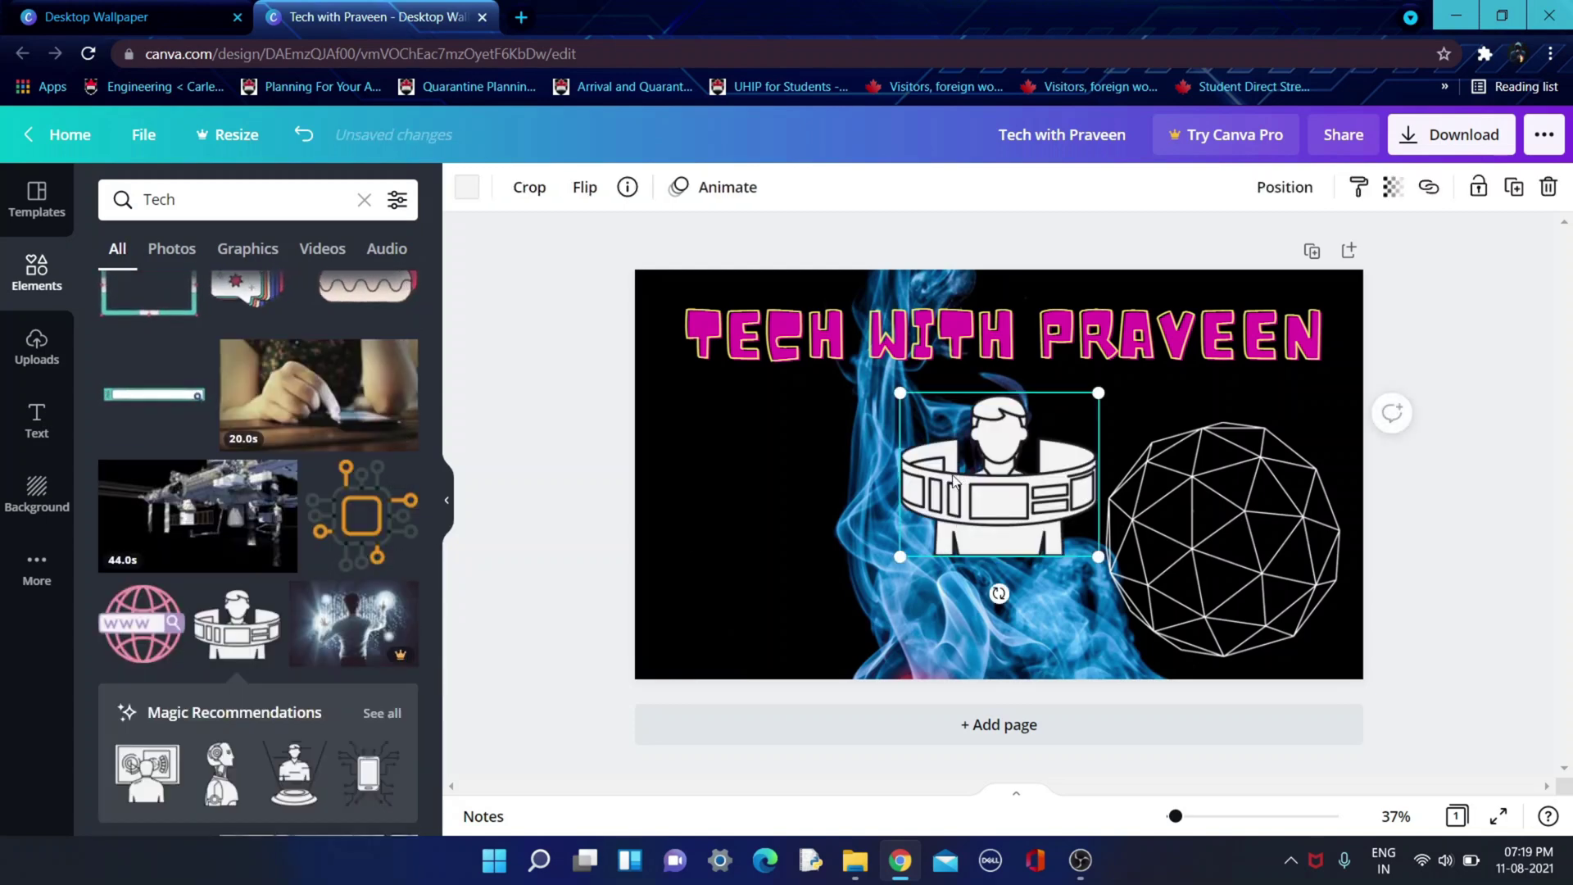
{"action": "left_click_drag", "start_coordinate": [953, 481], "coordinate": [729, 501]}
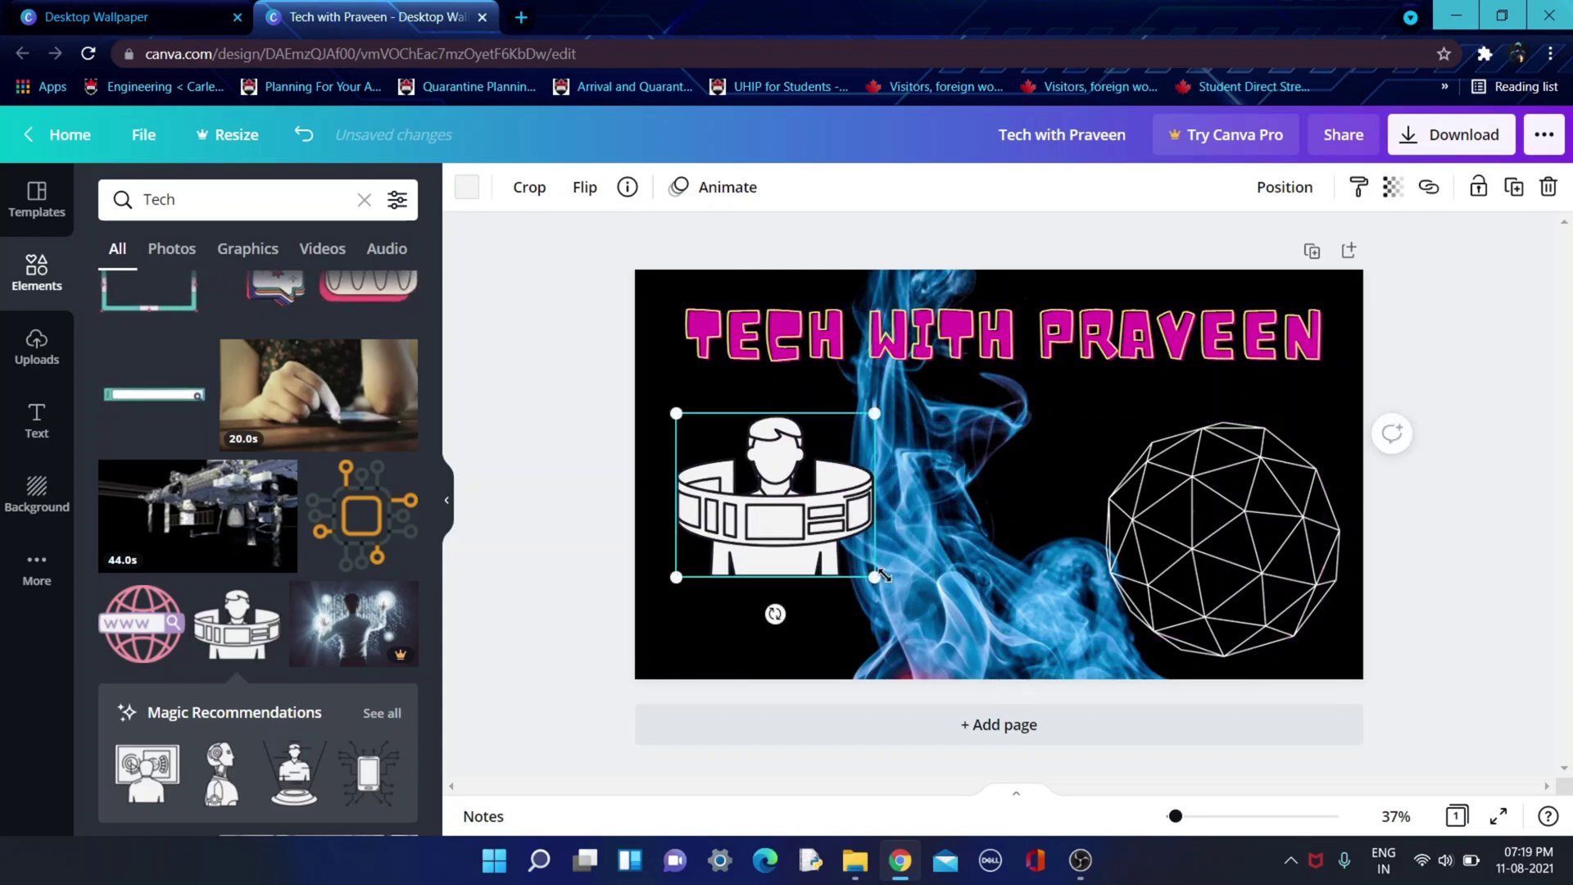
{"action": "left_click_drag", "start_coordinate": [907, 616], "coordinate": [940, 633]}
{"action": "left_click_drag", "start_coordinate": [865, 522], "coordinate": [824, 548]}
{"action": "left_click", "coordinate": [552, 637]}
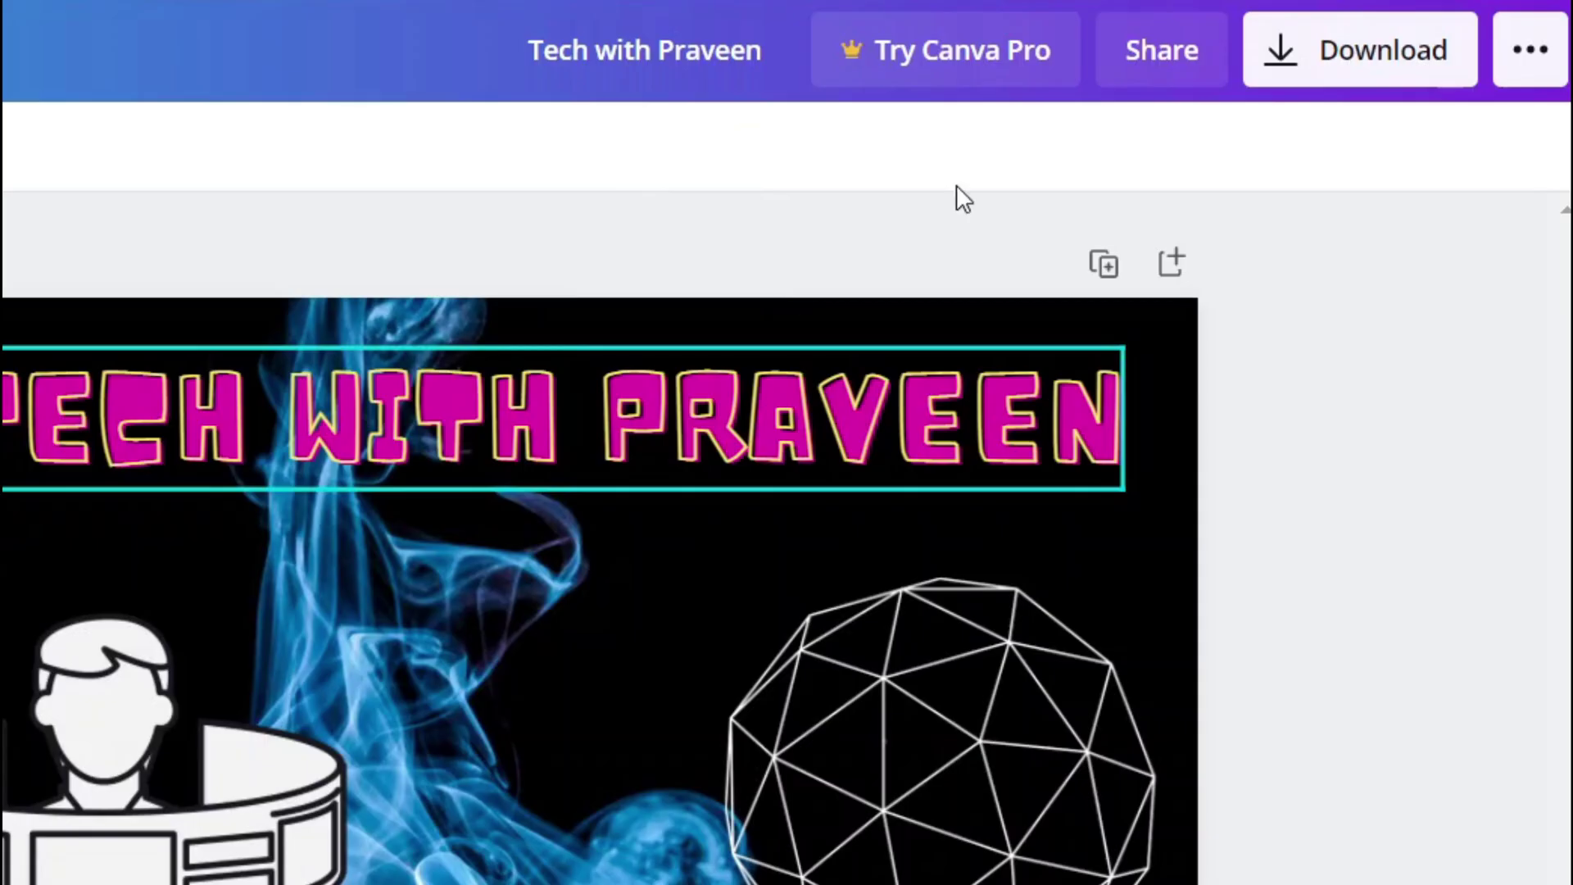
Download the wallpaper design as a PNG file
{"action": "left_click", "coordinate": [1458, 59]}
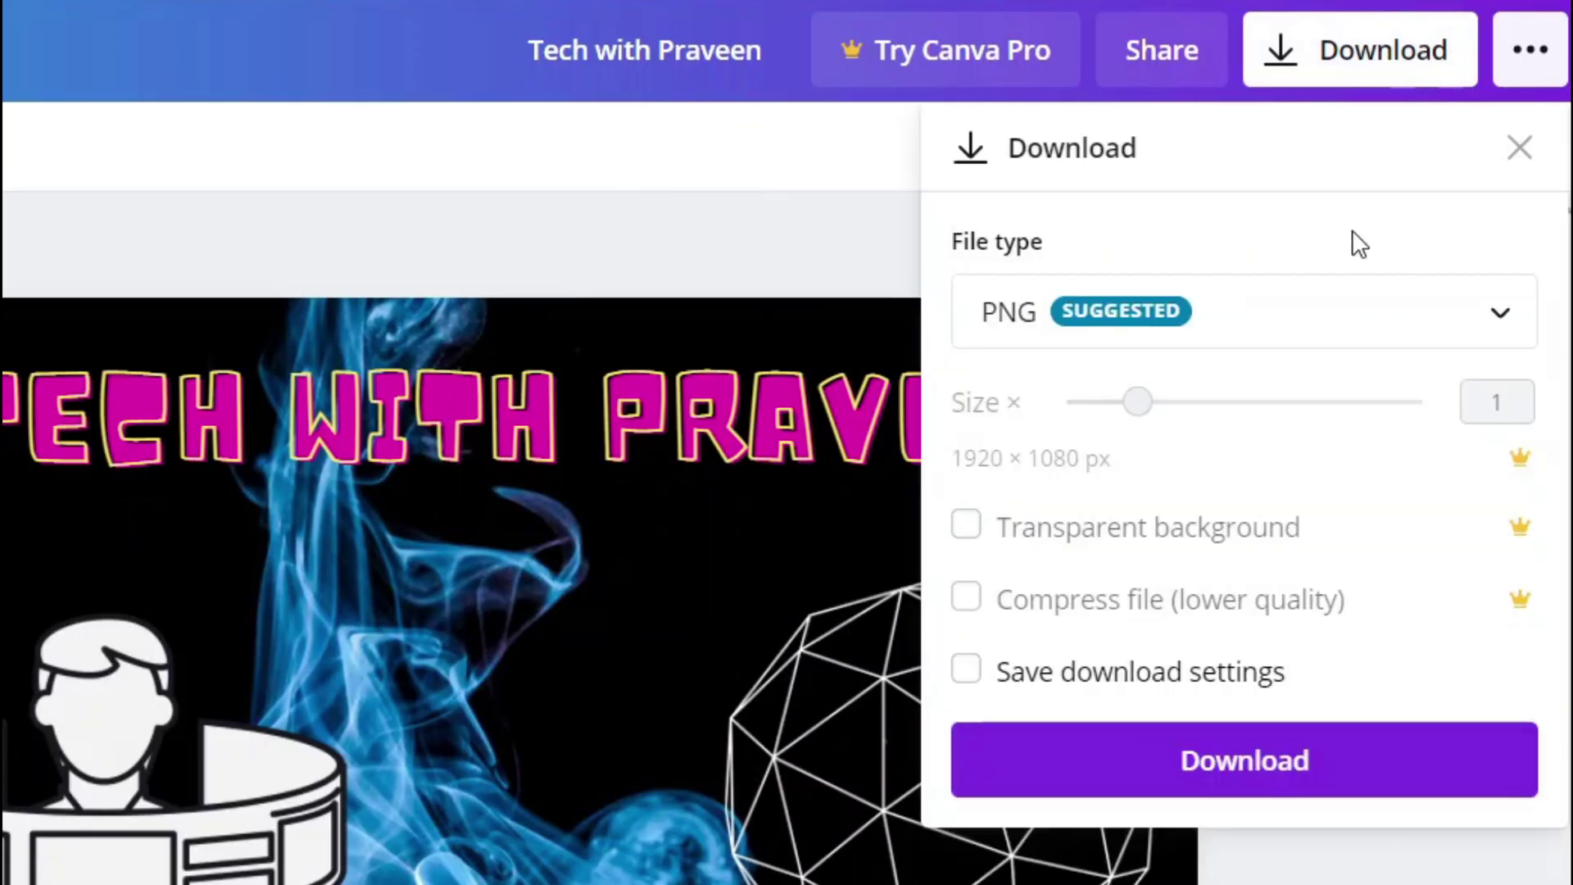
{"action": "left_click", "coordinate": [1246, 751]}
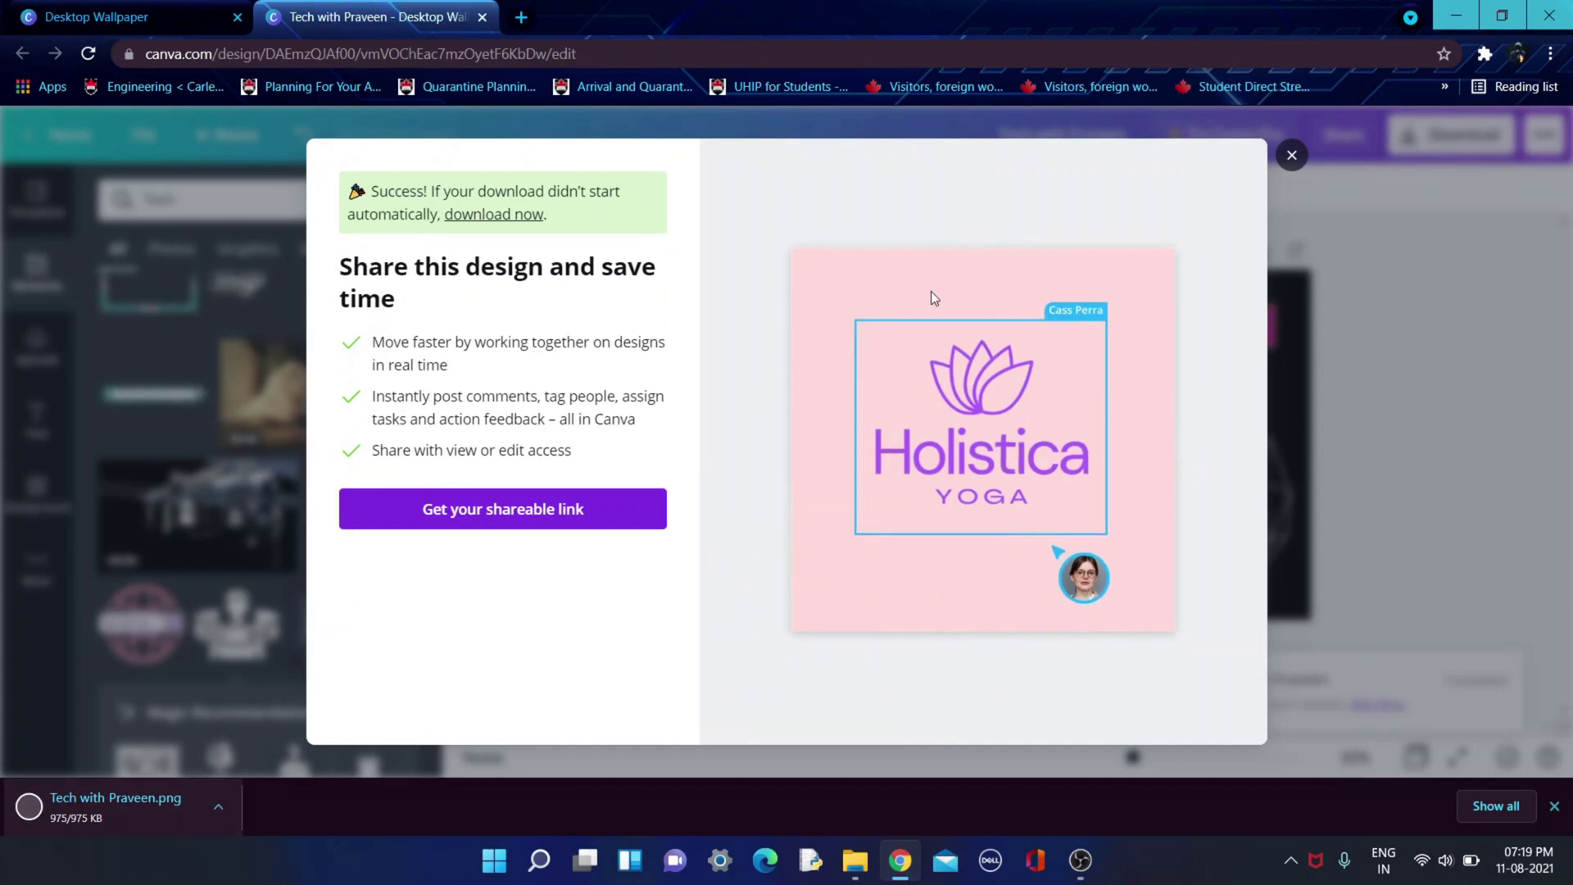
Minimize Chrome and open Personalization > Background in Windows display settings
{"action": "left_click", "coordinate": [1443, 21]}
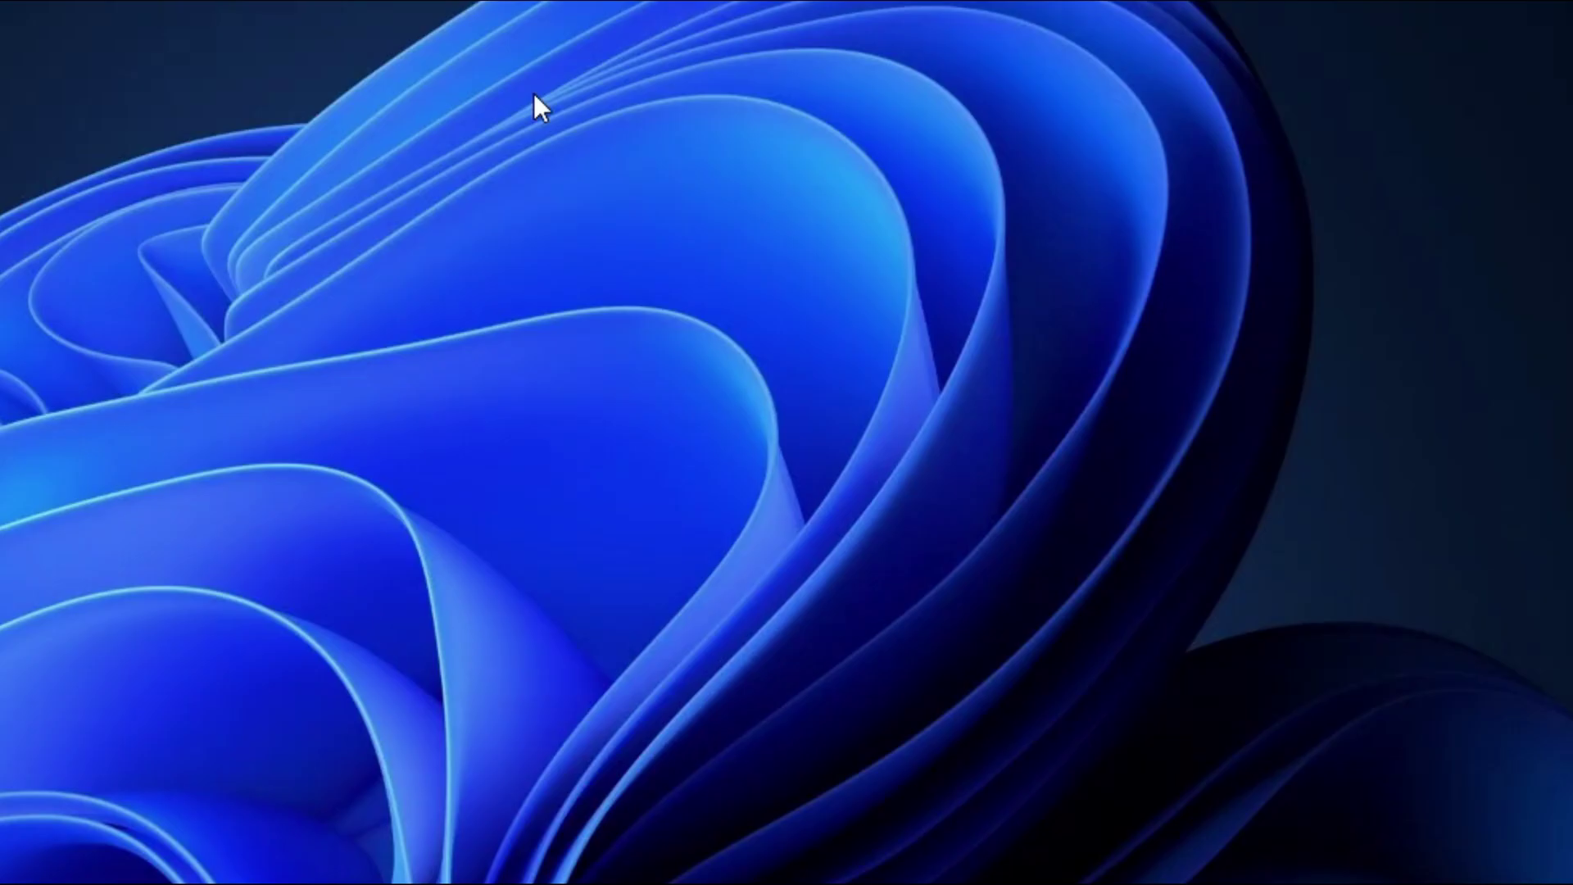
{"action": "right_click", "coordinate": [766, 197]}
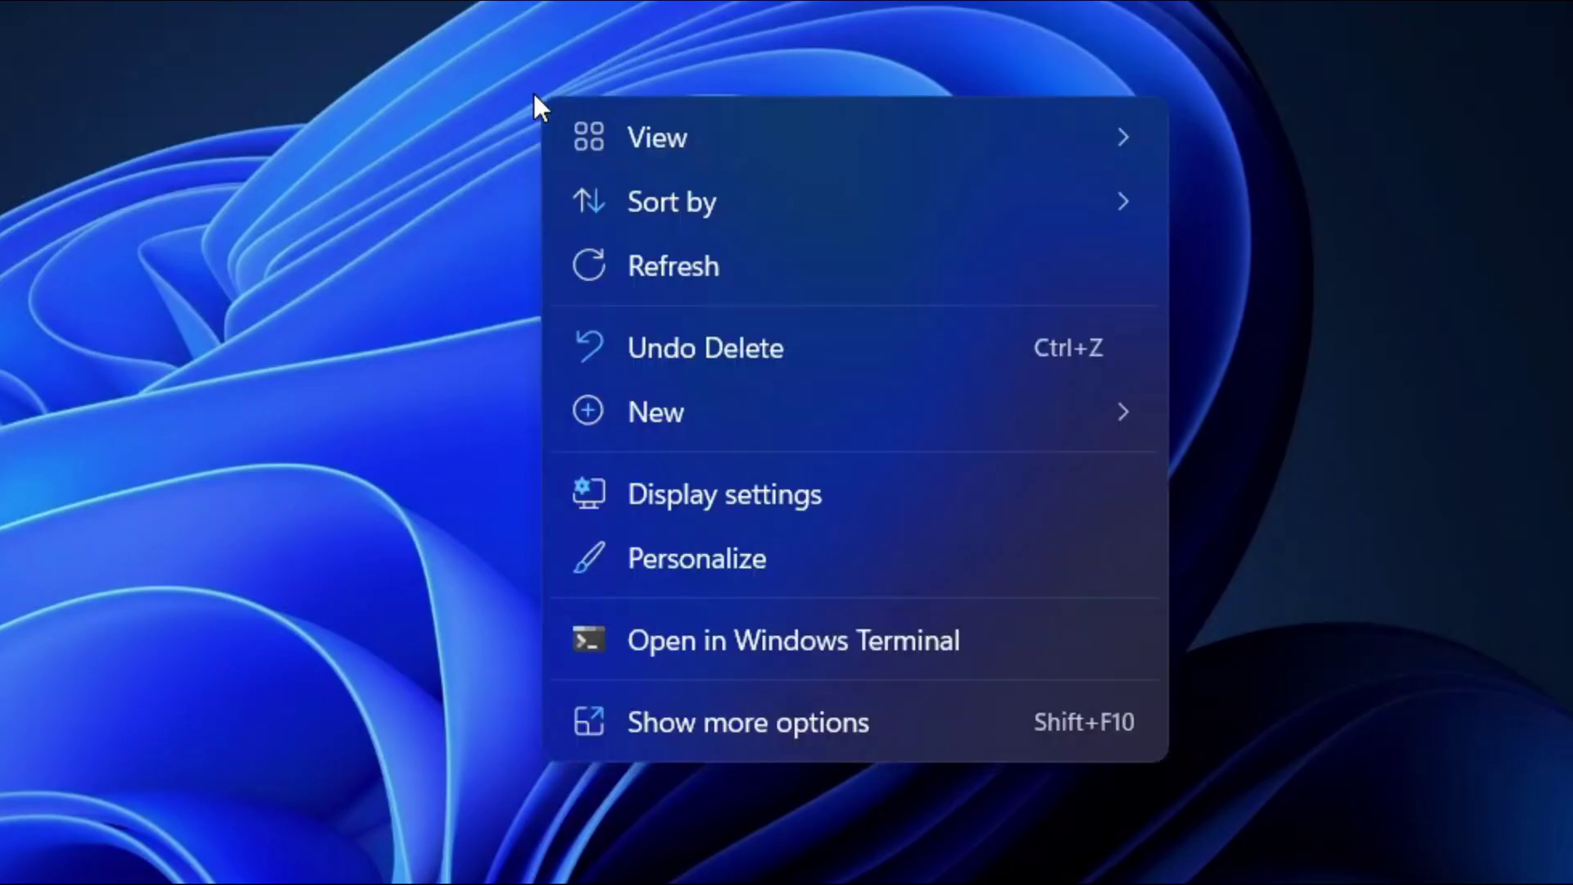
{"action": "left_click", "coordinate": [735, 500]}
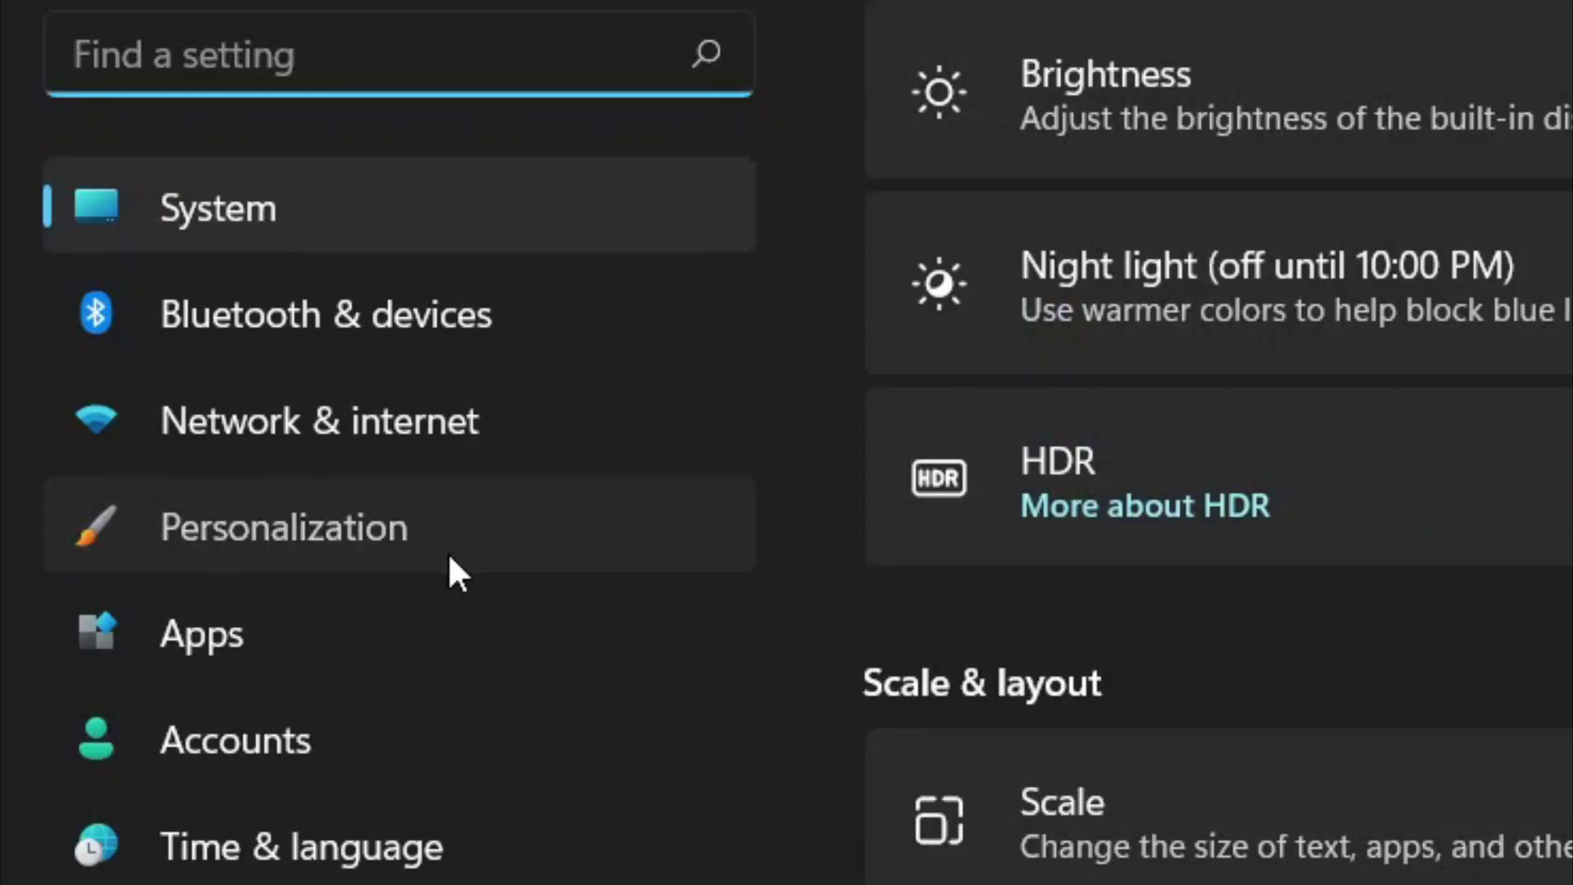
{"action": "left_click", "coordinate": [175, 354]}
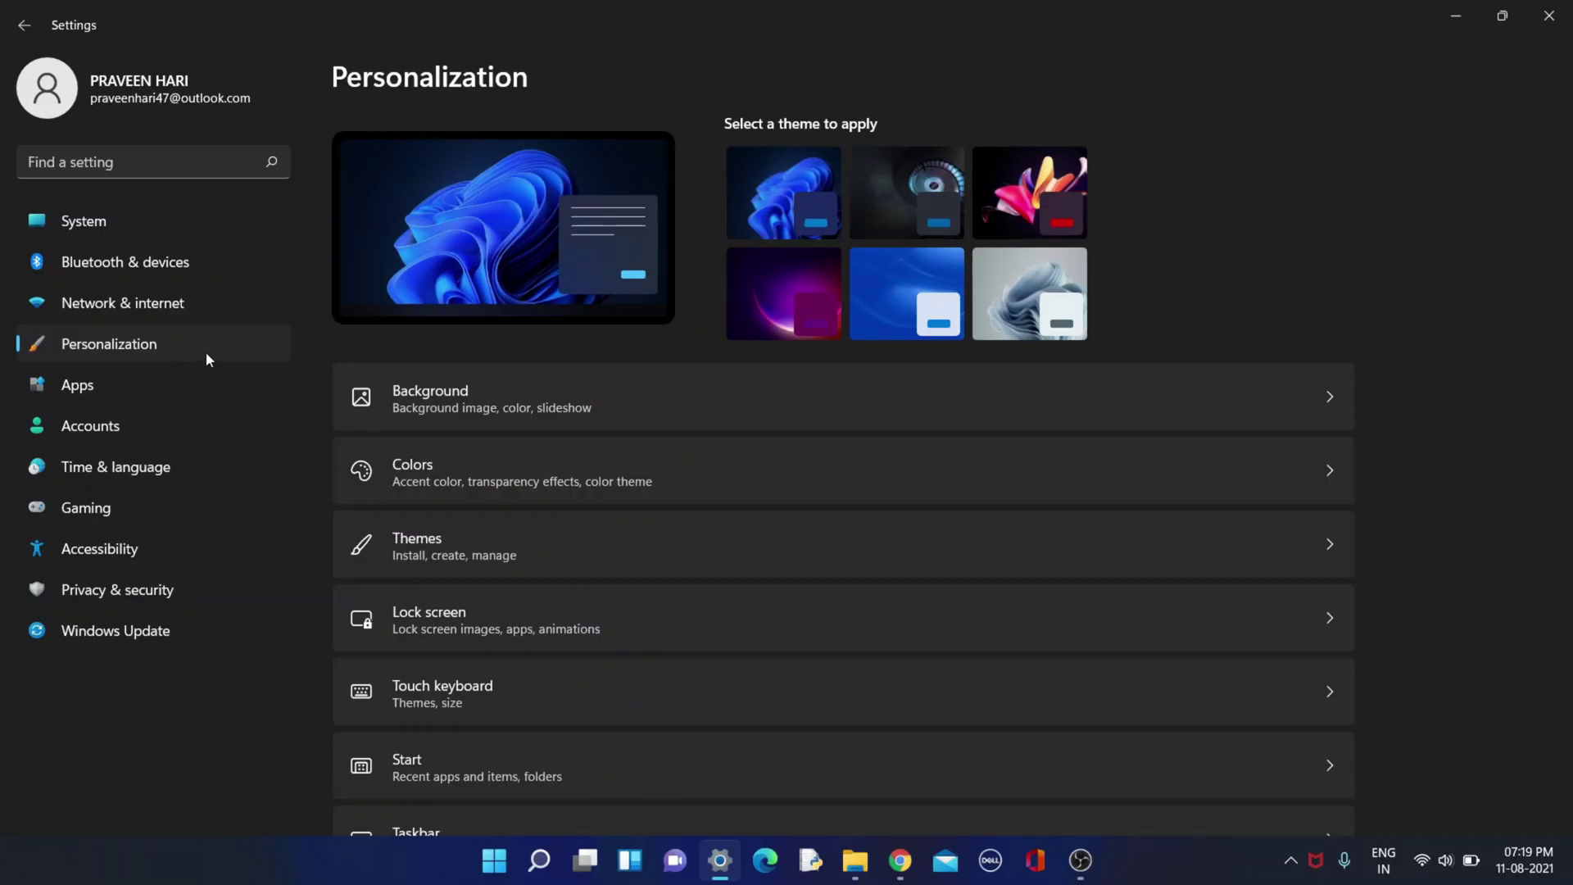
{"action": "left_click", "coordinate": [534, 395]}
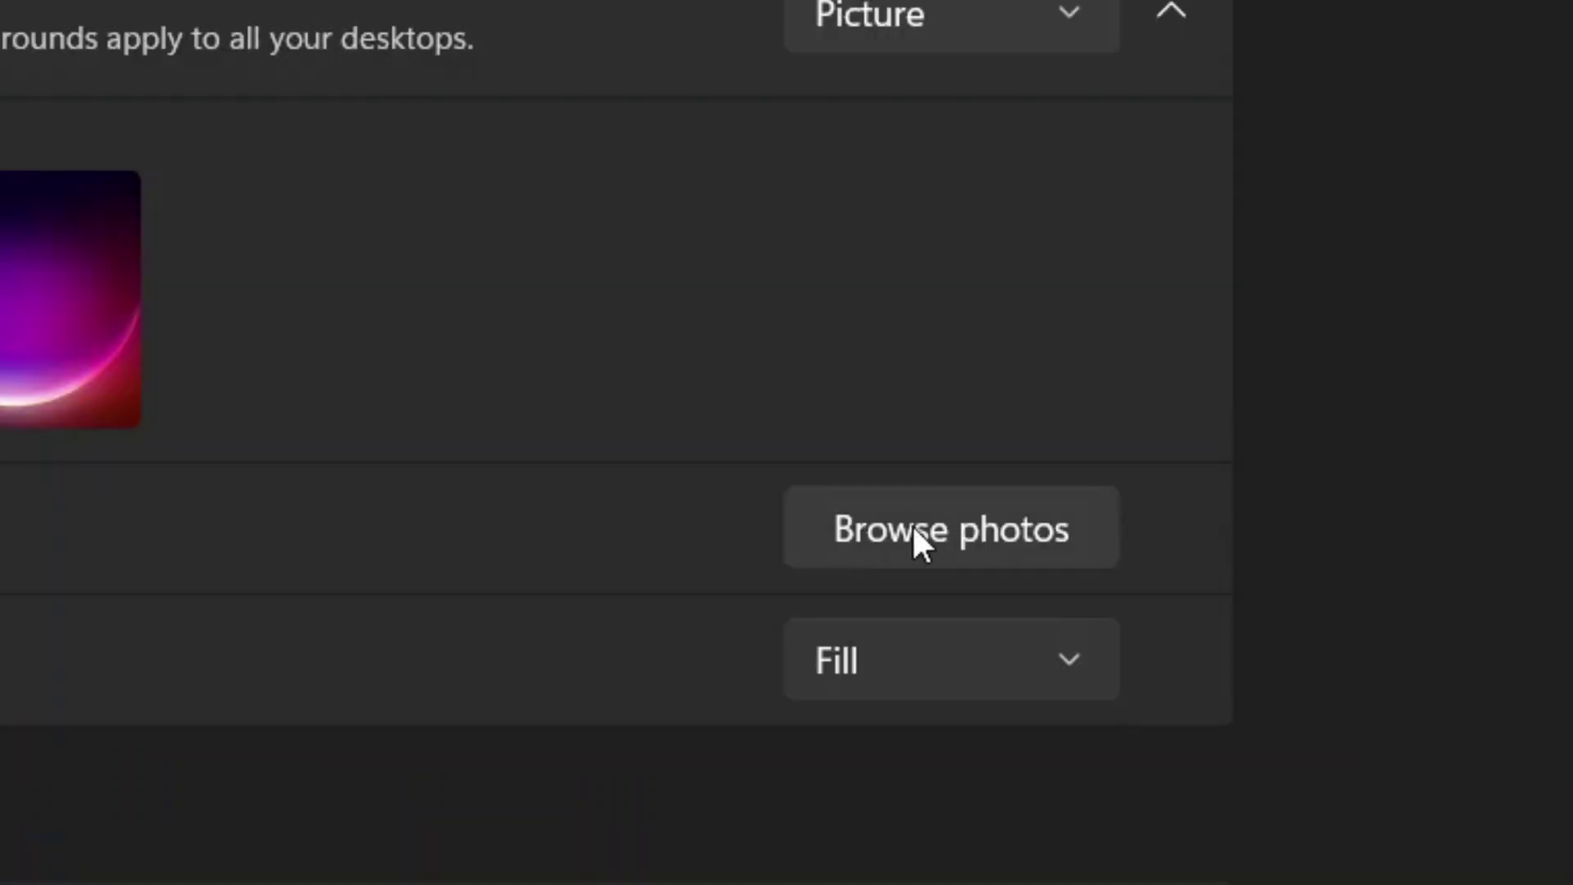
Browse to Downloads and choose the downloaded PNG as the desktop background
{"action": "left_click", "coordinate": [914, 530]}
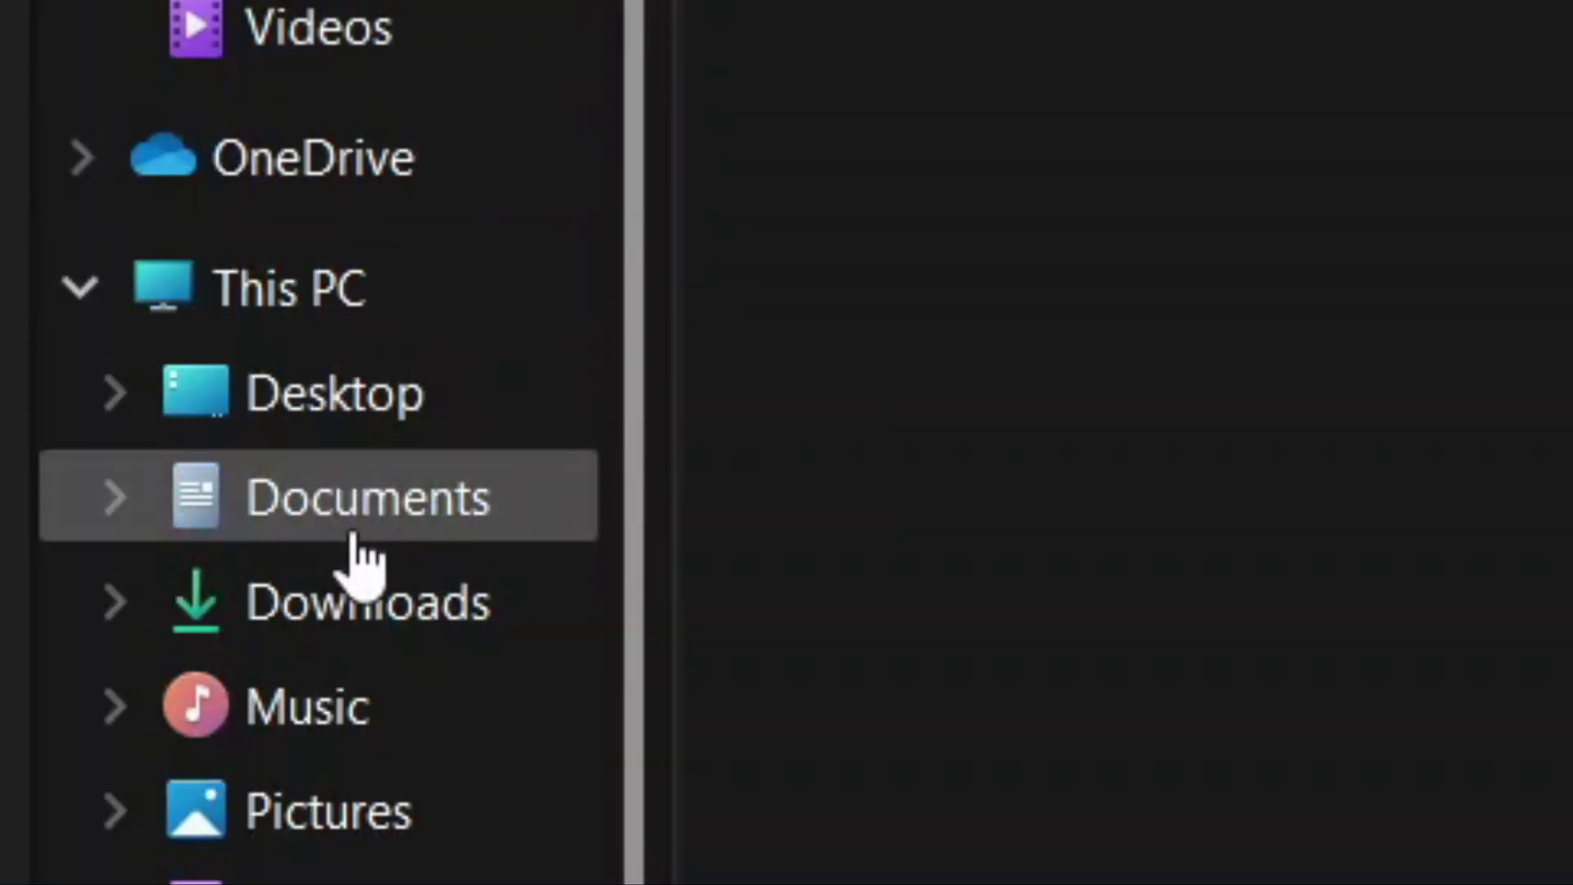
{"action": "left_click", "coordinate": [381, 586]}
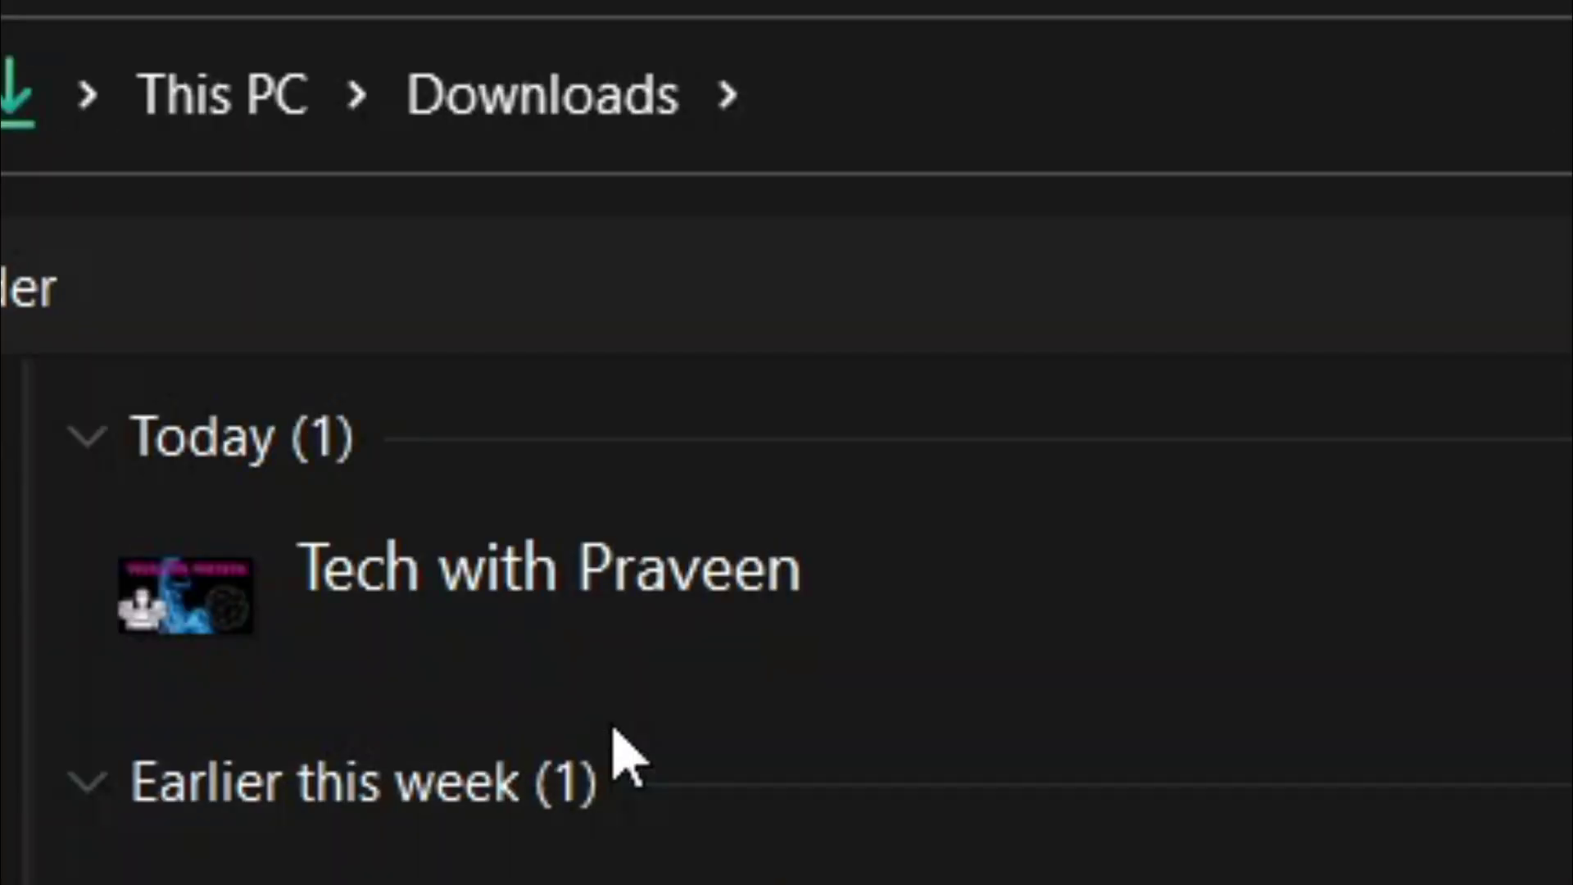
{"action": "left_click", "coordinate": [302, 169]}
{"action": "double_click", "coordinate": [302, 168]}
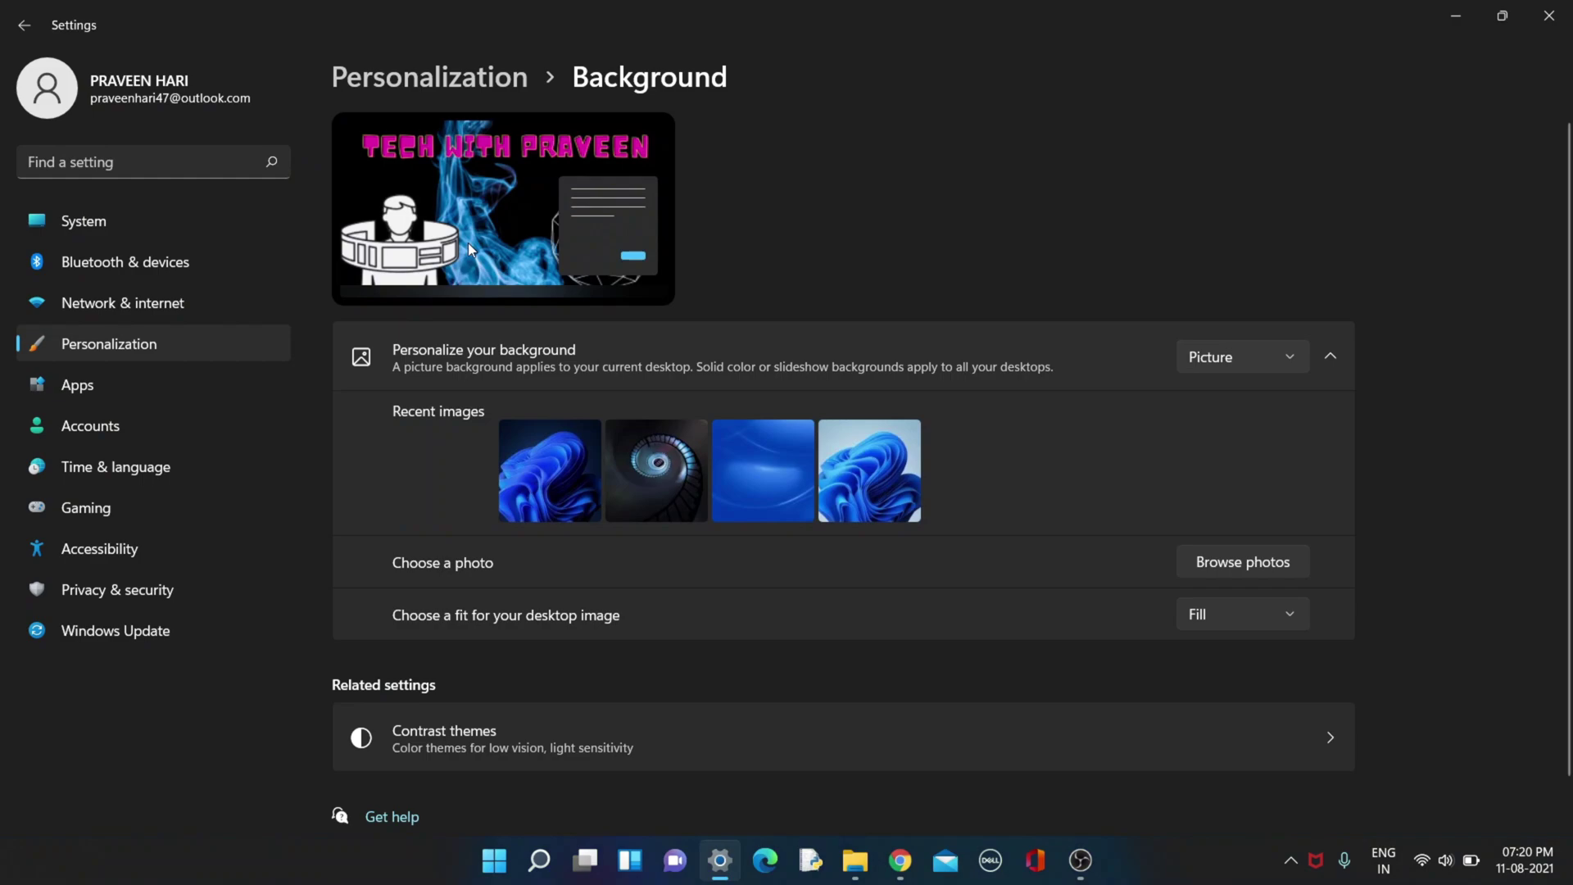
Close Settings and refresh the desktop to show the new smoke wallpaper
{"action": "left_click", "coordinate": [1550, 12]}
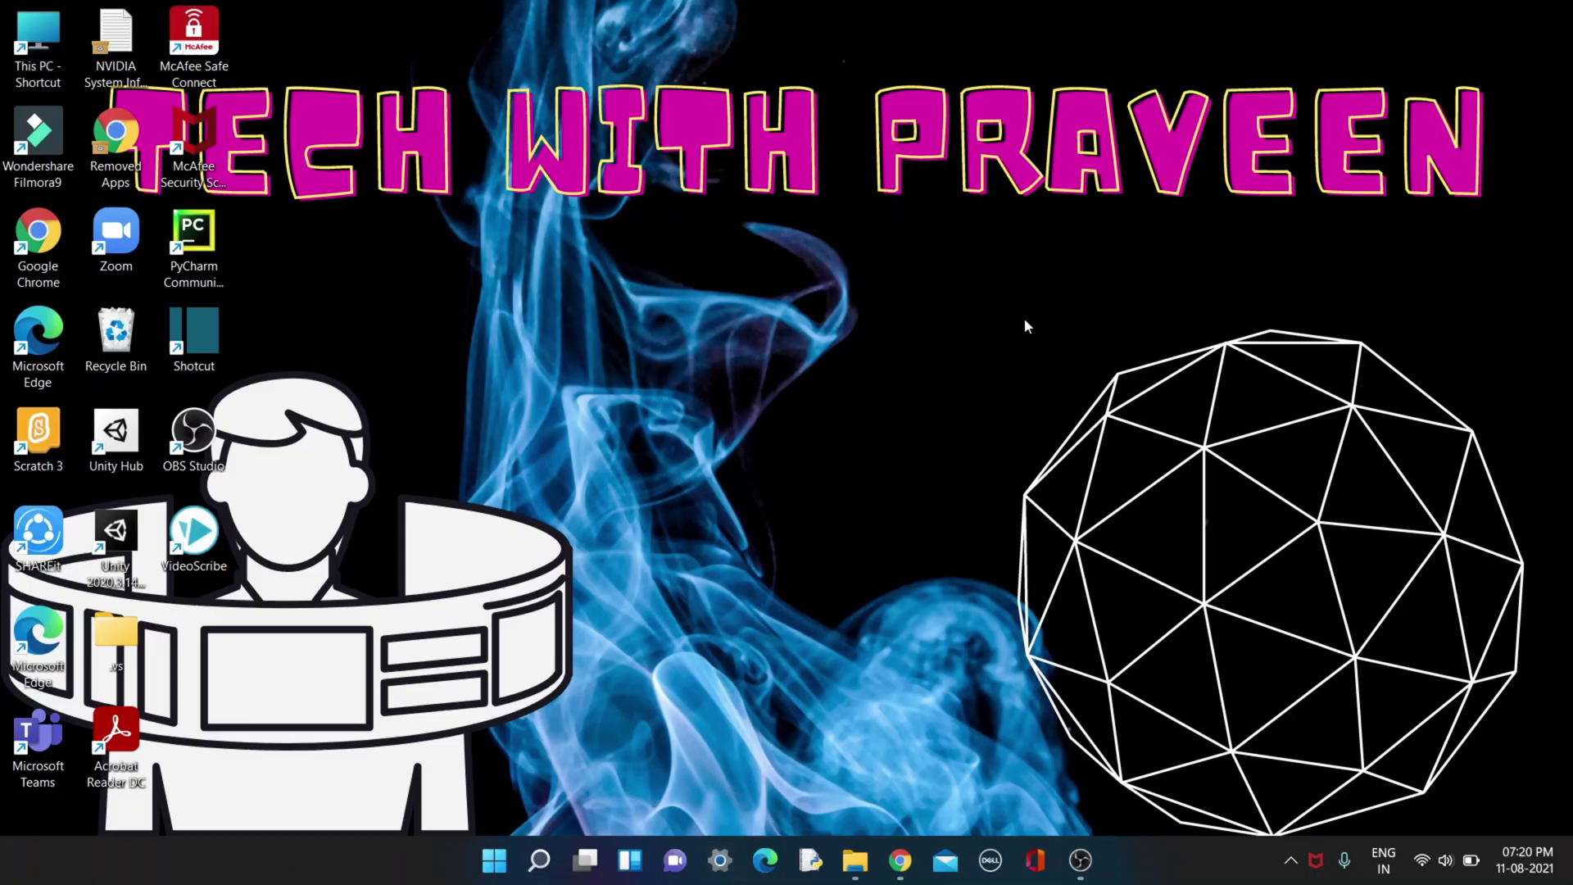
{"action": "right_click", "coordinate": [949, 331]}
{"action": "left_click", "coordinate": [1014, 418]}
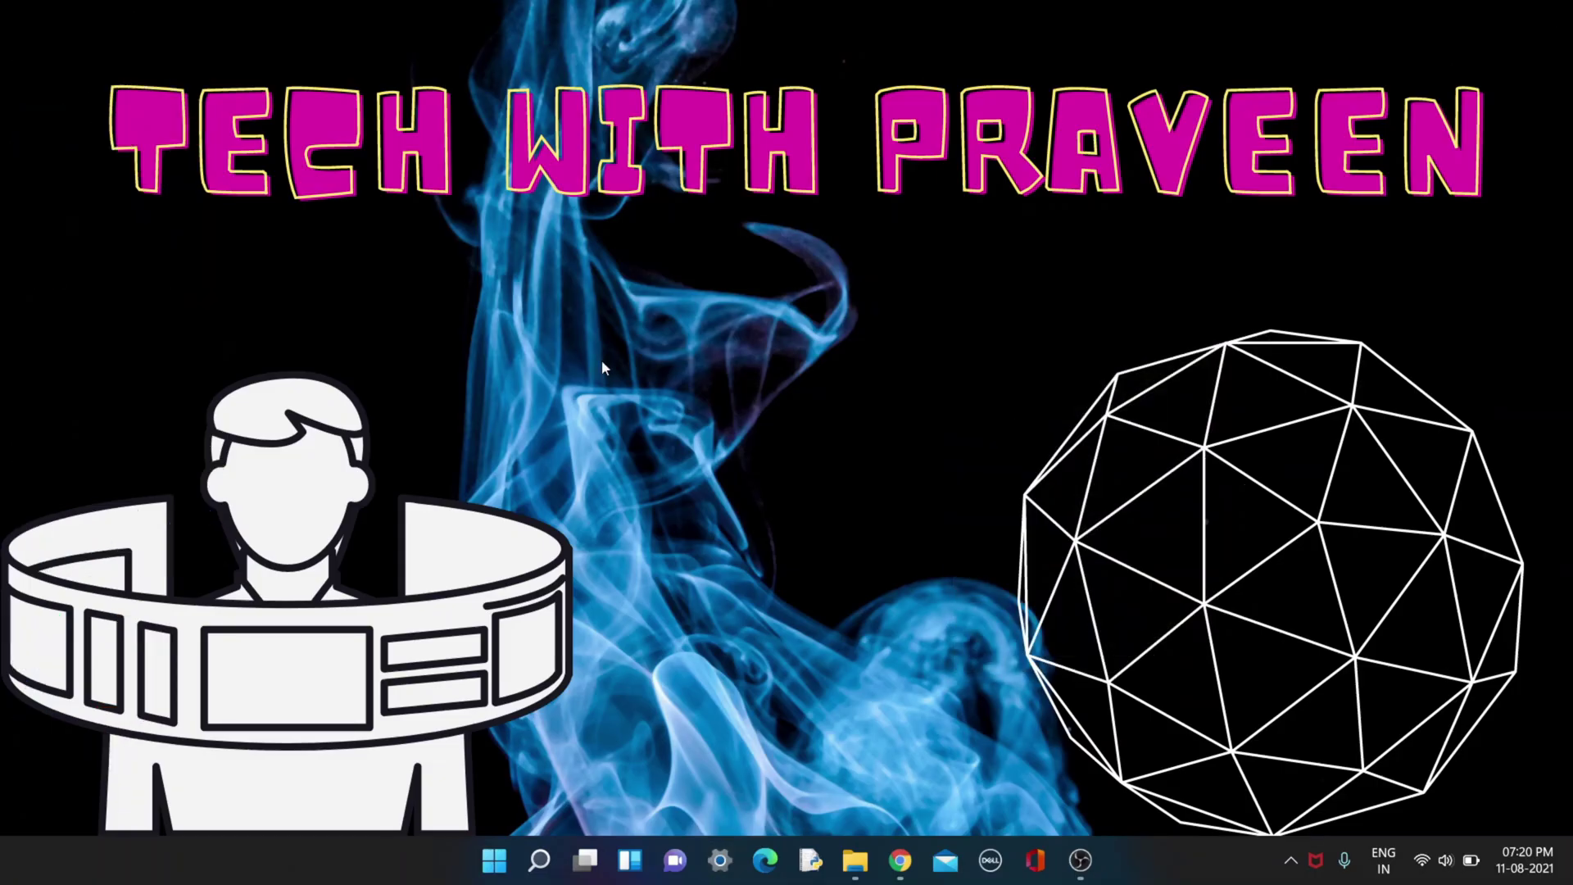